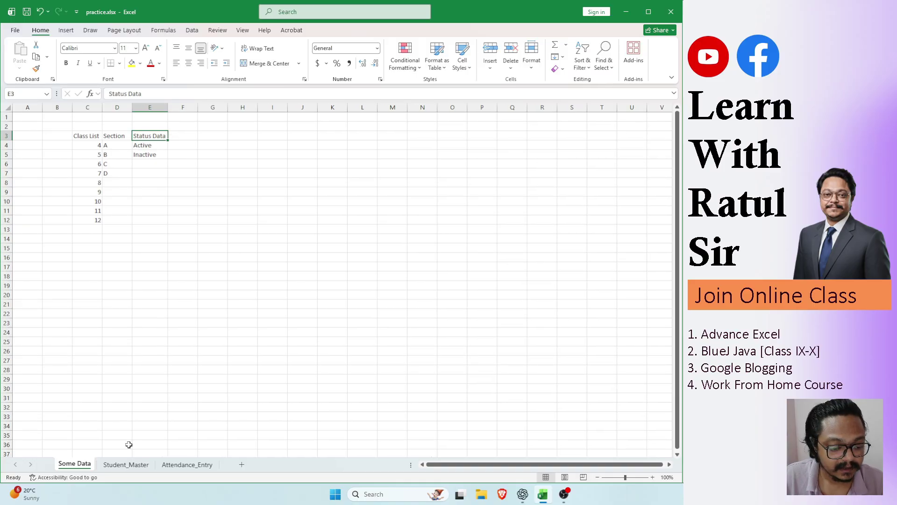
# - Open the Student_Master sheet
pyautogui.click(135, 466)
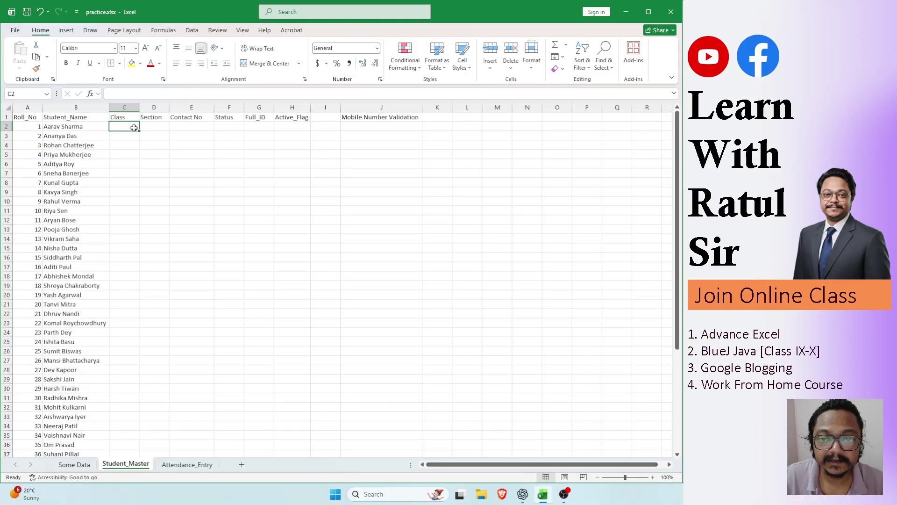
# - Enter the classes 4, 5, 8, 8, 8, 9 and 7 for the first seven students in C2:C8
pyautogui.press('Down')
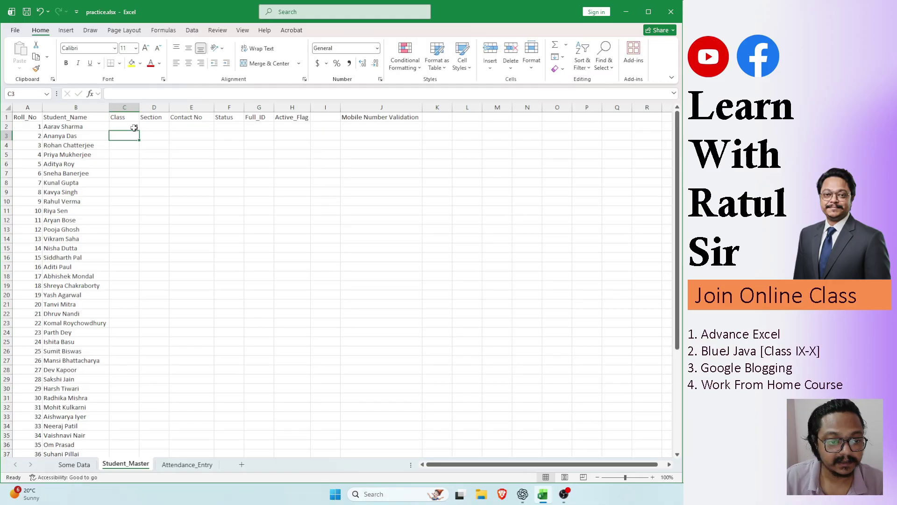
pyautogui.write('5')
pyautogui.press('Return')
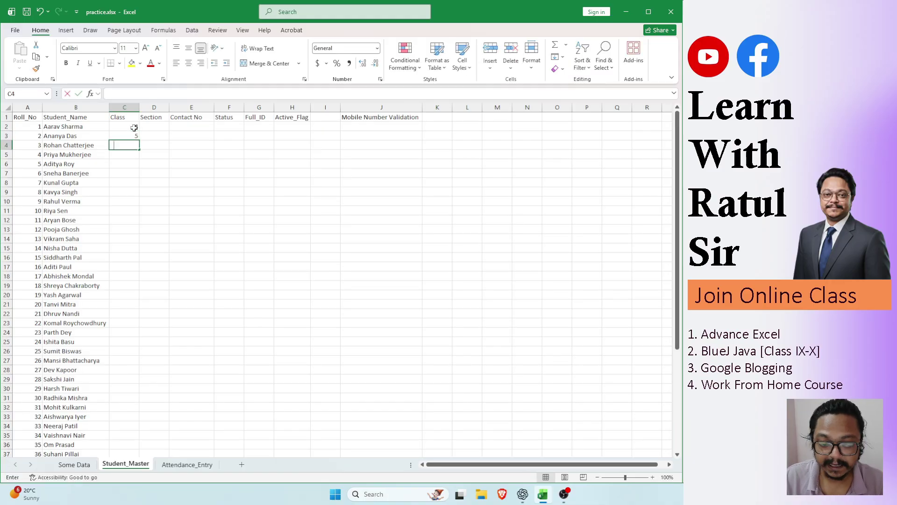
pyautogui.write('8')
pyautogui.press('Return')
pyautogui.write('8')
pyautogui.press('Return')
pyautogui.write('8')
pyautogui.press('Return')
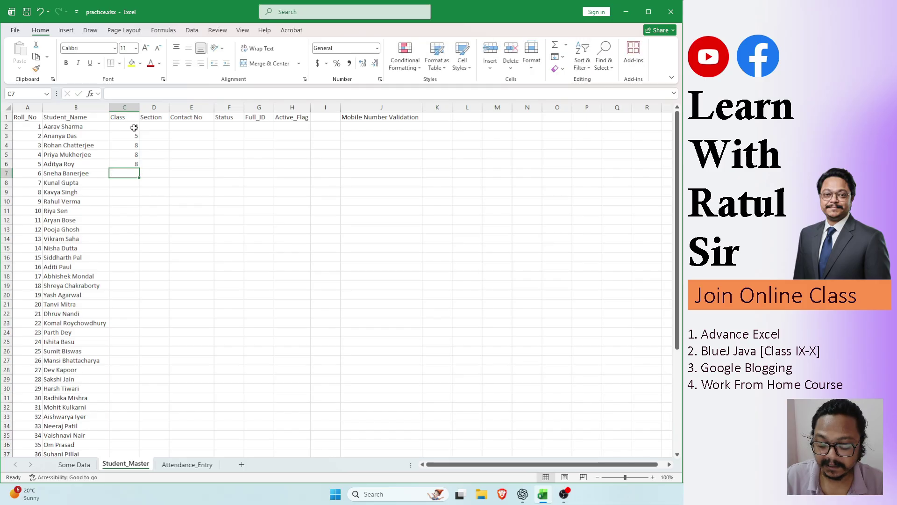
pyautogui.write('9')
pyautogui.press('Return')
pyautogui.write('7')
pyautogui.press('Return')
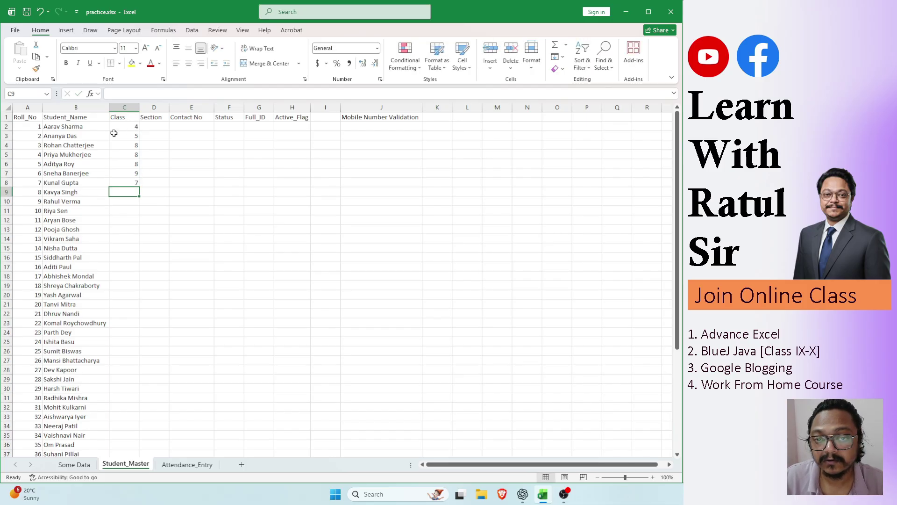
# - Clear the class entries in C2:C8
pyautogui.moveTo(115, 128); pyautogui.dragTo(126, 184)
pyautogui.press('Delete')
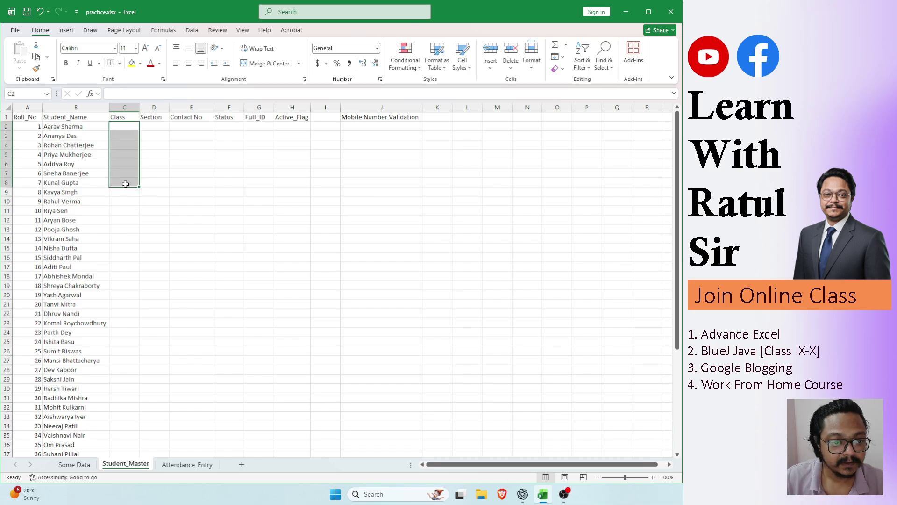
pyautogui.click(120, 128)
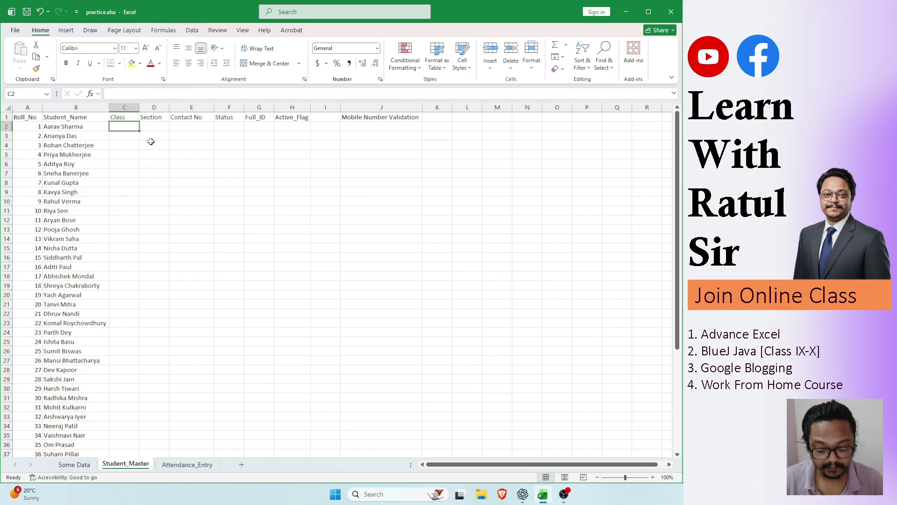
pyautogui.hotkey('shift', 'Down')
pyautogui.hotkey('shift', 'Down')
pyautogui.hotkey('shift', 'Down')
pyautogui.hotkey('shift', 'Down')
pyautogui.hotkey('shift', 'Down')
pyautogui.hotkey('shift', 'Down')
pyautogui.hotkey('shift', 'Down')
pyautogui.hotkey('shift', 'Down')
pyautogui.hotkey('shift', 'Down')
pyautogui.hotkey('shift', 'Down')
pyautogui.hotkey('shift', 'Down')
pyautogui.hotkey('shift', 'Down')
pyautogui.hotkey('shift', 'Down')
pyautogui.hotkey('shift', 'Down')
pyautogui.hotkey('shift', 'Down')
pyautogui.hotkey('shift', 'Down')
pyautogui.hotkey('shift', 'Down')
pyautogui.hotkey('shift', 'Down')
pyautogui.hotkey('shift', 'Down')
pyautogui.hotkey('shift', 'Down')
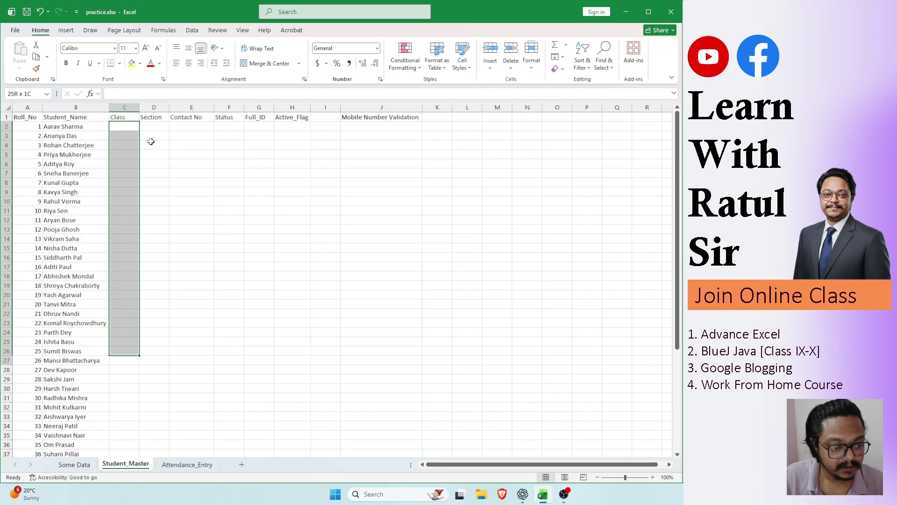
pyautogui.hotkey('shift', 'Down')
pyautogui.hotkey('shift', 'Down')
pyautogui.hotkey('shift', 'Down')
pyautogui.hotkey('shift', 'Down')
pyautogui.hotkey('shift', 'Down')
pyautogui.hotkey('shift', 'Down')
pyautogui.hotkey('shift', 'Down')
pyautogui.hotkey('shift', 'Down')
pyautogui.hotkey('shift', 'Down')
pyautogui.hotkey('shift', 'Down')
pyautogui.hotkey('shift', 'Down')
pyautogui.hotkey('shift', 'Down')
pyautogui.hotkey('shift', 'Down')
pyautogui.hotkey('shift', 'Down')
pyautogui.hotkey('shift', 'Down')
pyautogui.hotkey('shift', 'Down')
pyautogui.hotkey('shift', 'Down')
pyautogui.hotkey('shift', 'Down')
pyautogui.hotkey('shift', 'Up')
pyautogui.hotkey('shift', 'Up')
pyautogui.hotkey('shift', 'Up')
pyautogui.hotkey('shift', 'Up')
pyautogui.hotkey('shift', 'Up')
pyautogui.hotkey('shift', 'Up')
pyautogui.hotkey('shift', 'Up')
pyautogui.hotkey('shift', 'Up')
pyautogui.hotkey('shift', 'Up')
pyautogui.hotkey('shift', 'Up')
pyautogui.hotkey('shift', 'Up')
pyautogui.hotkey('shift', 'Up')
pyautogui.hotkey('shift', 'Up')
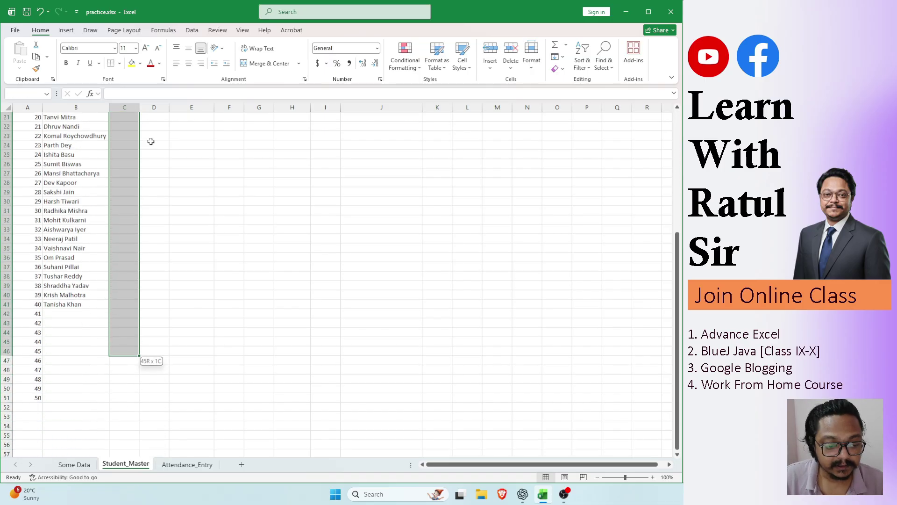
pyautogui.hotkey('shift', 'Up')
pyautogui.hotkey('shift', 'Up')
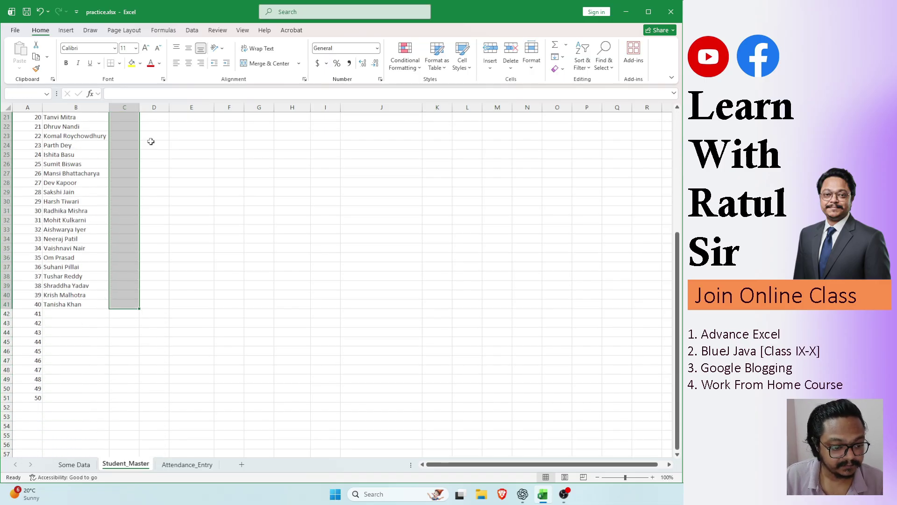
pyautogui.hotkey('shift', 'Down')
pyautogui.hotkey('shift', 'Down')
pyautogui.hotkey('shift', 'Down')
pyautogui.hotkey('shift', 'Down')
pyautogui.hotkey('shift', 'Up')
pyautogui.hotkey('shift', 'Up')
pyautogui.hotkey('shift', 'Up')
pyautogui.hotkey('shift', 'Up')
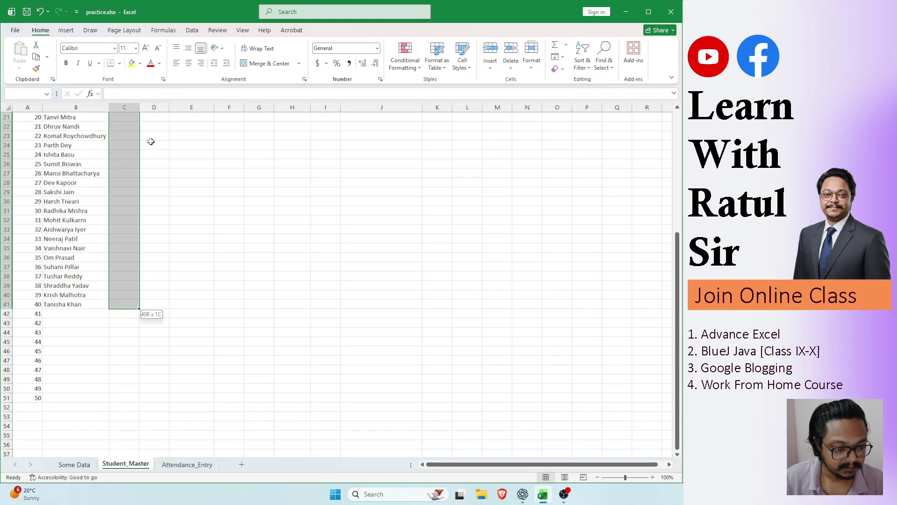
# - Clear the roll numbers 41 to 50 in A42:A51 that have no student name
pyautogui.moveTo(33, 313); pyautogui.dragTo(30, 398)
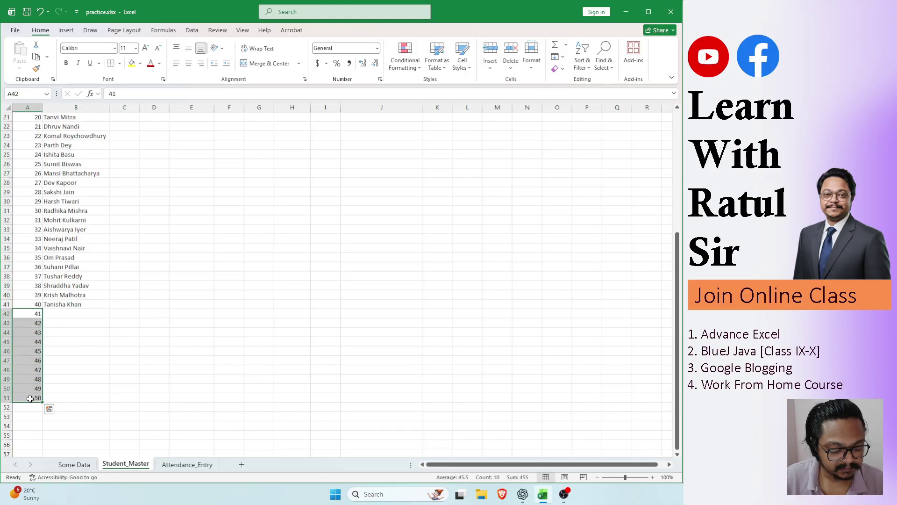
pyautogui.press('Delete')
pyautogui.click(126, 306)
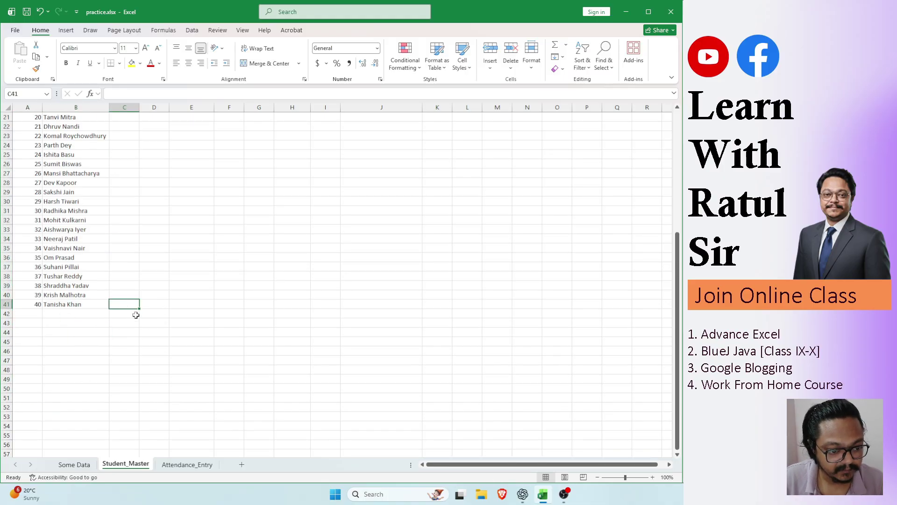
# - Select the Class cells C2:C41 for all students and open the Data Validation settings for them
pyautogui.scroll(7, 136, 313)
pyautogui.click(132, 133)
pyautogui.click(132, 129)
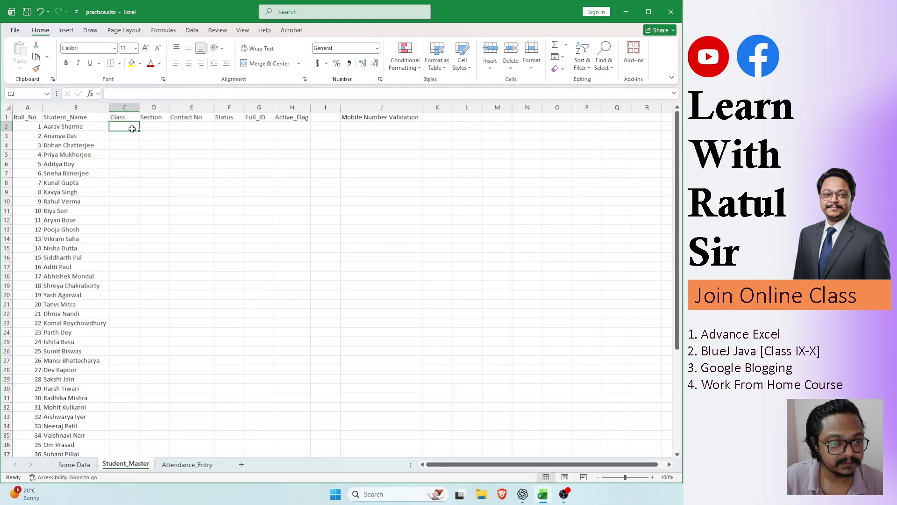
pyautogui.scroll(-4, 181, 310)
pyautogui.keyDown('shift'); pyautogui.click(124, 389); pyautogui.keyUp('shift')
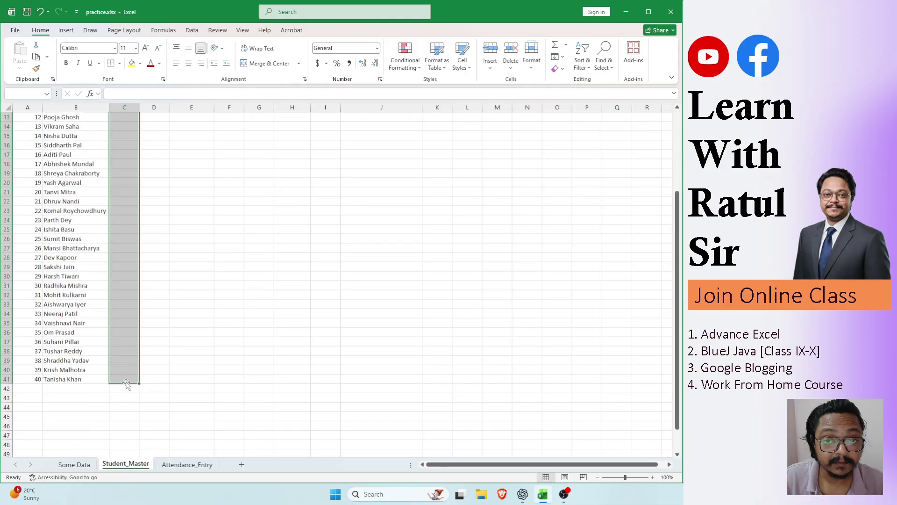
pyautogui.scroll(4, 181, 351)
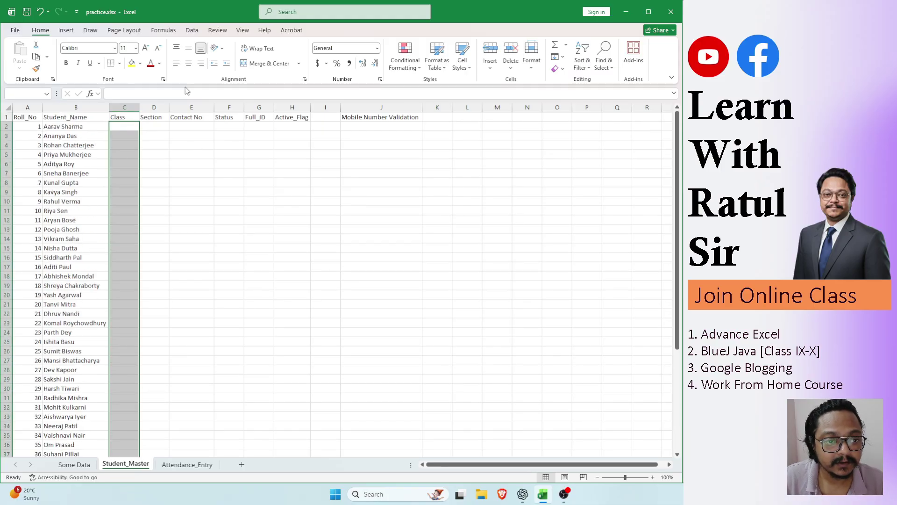
pyautogui.click(190, 30)
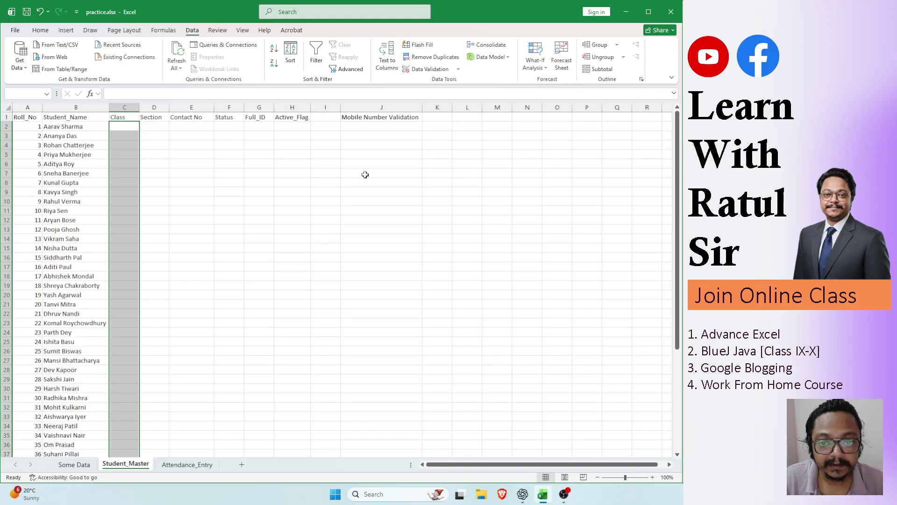
pyautogui.click(428, 69)
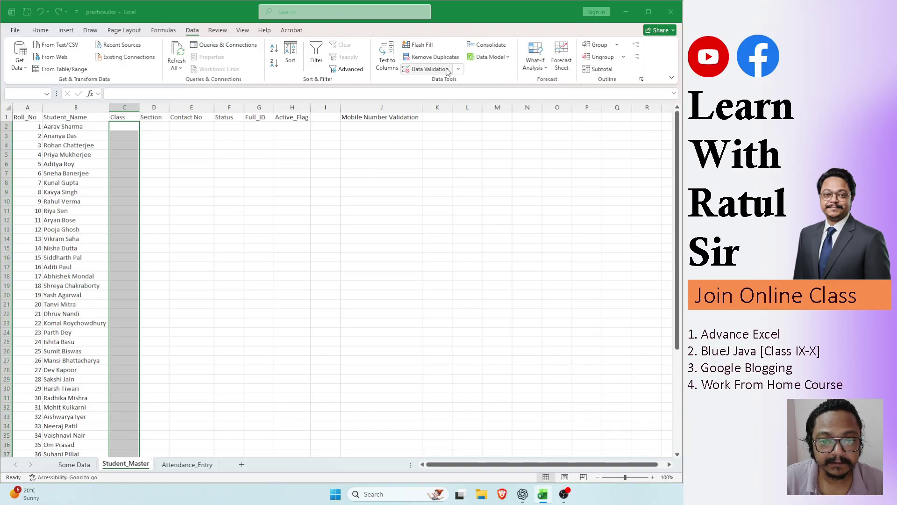
pyautogui.moveTo(241, 161); pyautogui.dragTo(389, 143)
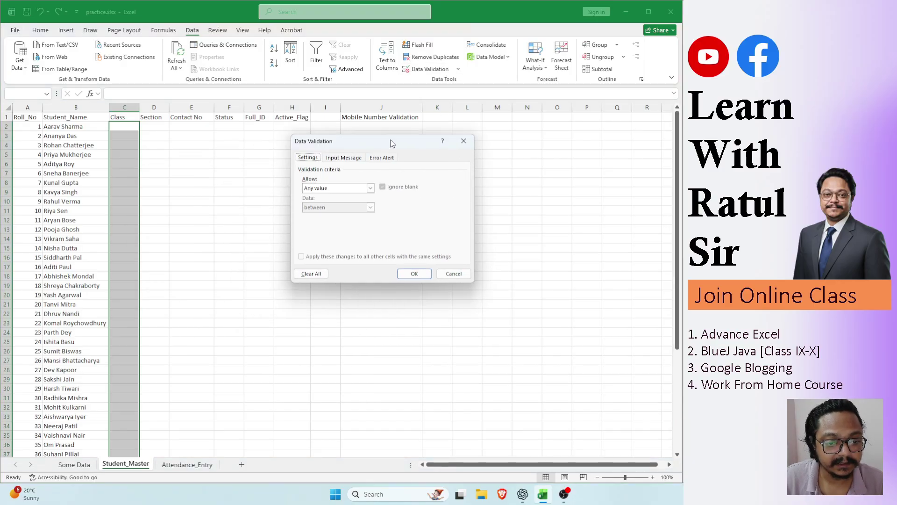
# - Try to apply a Custom validation rule with the class list on the Some Data sheet, ='Some Data'!C4:C12, as its formula
pyautogui.click(335, 188)
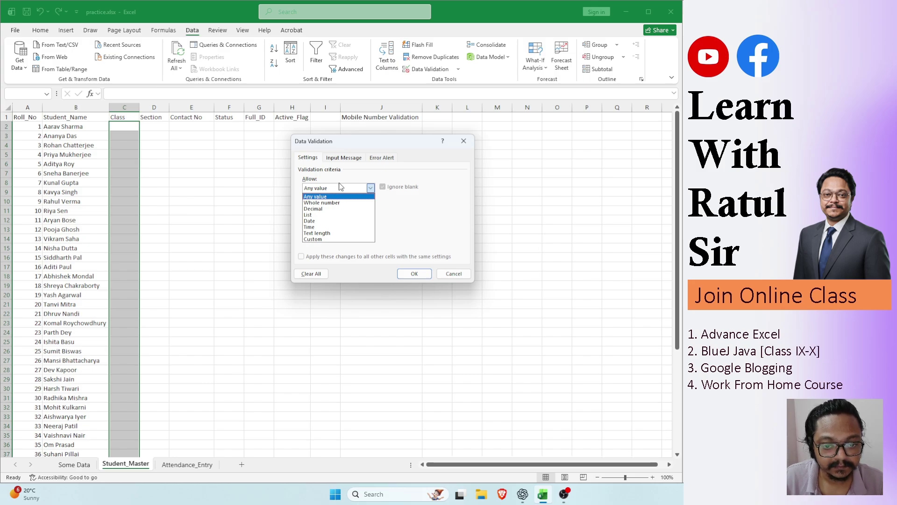
pyautogui.click(341, 239)
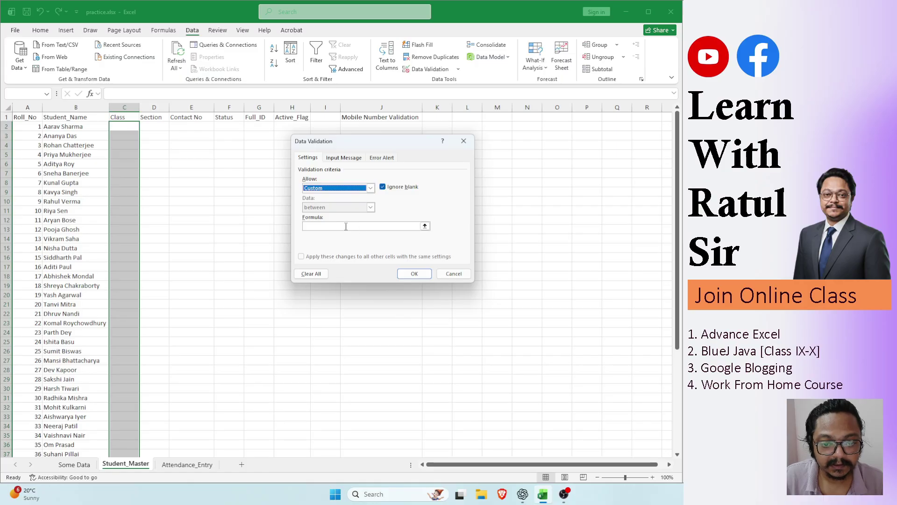
pyautogui.click(345, 226)
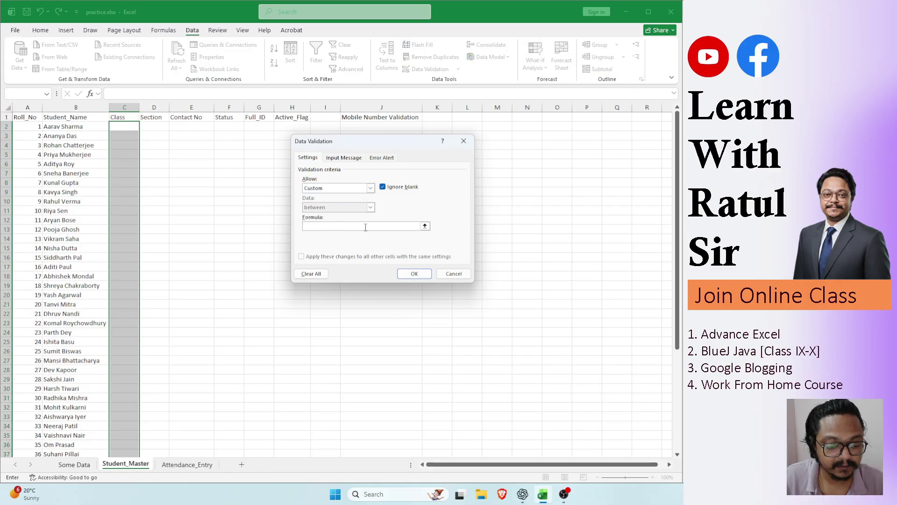
pyautogui.click(424, 226)
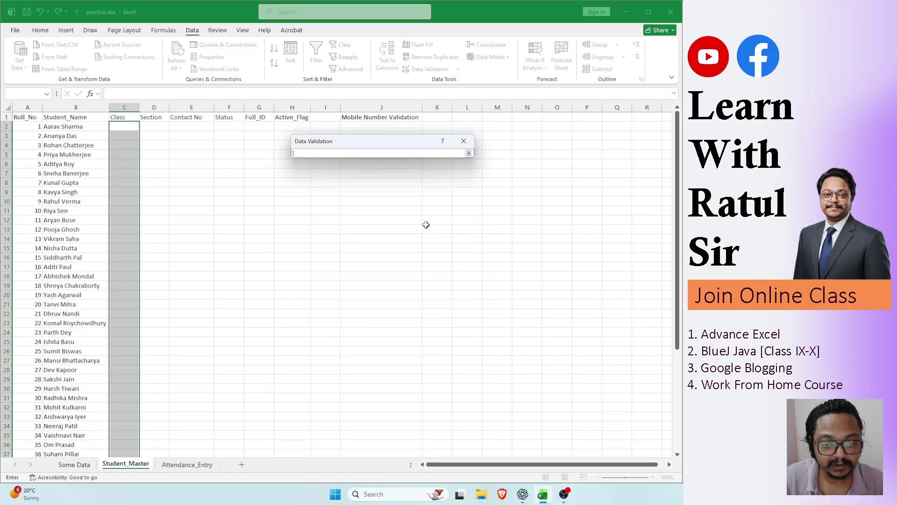
pyautogui.click(75, 465)
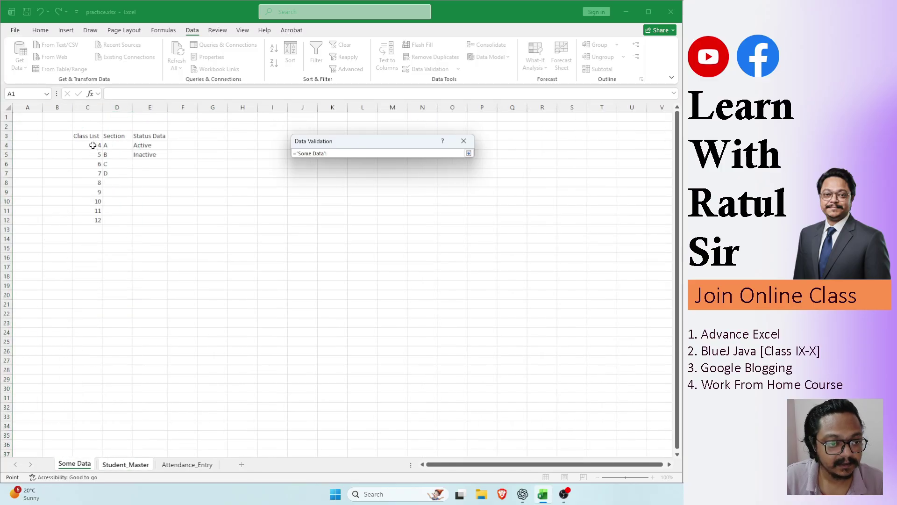
pyautogui.moveTo(93, 150); pyautogui.dragTo(94, 220)
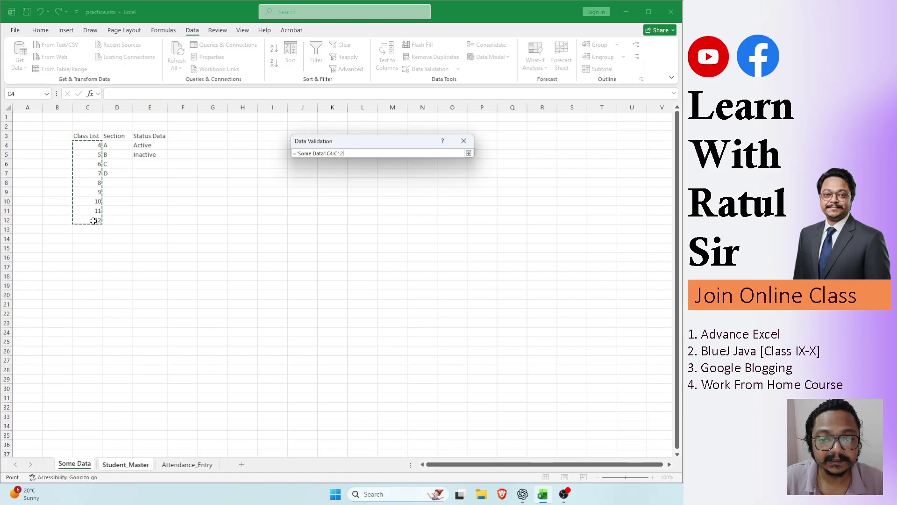
pyautogui.press('Return')
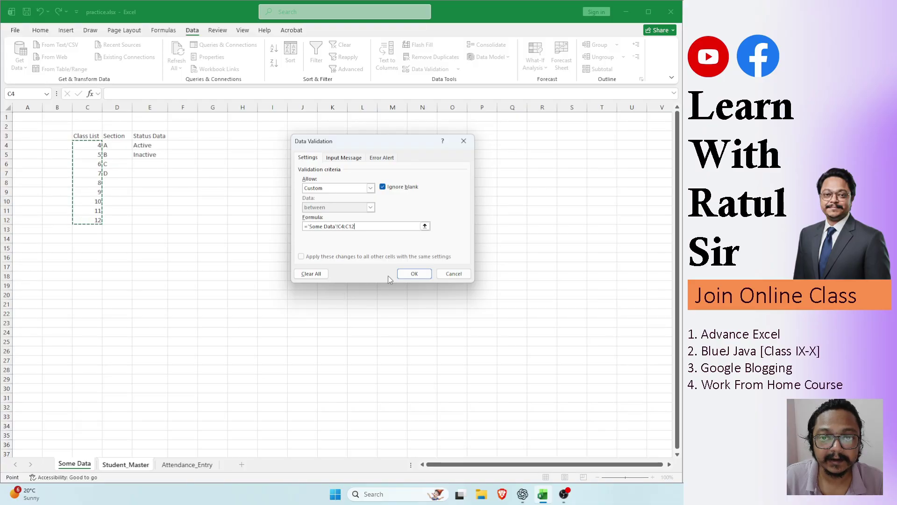
pyautogui.click(412, 274)
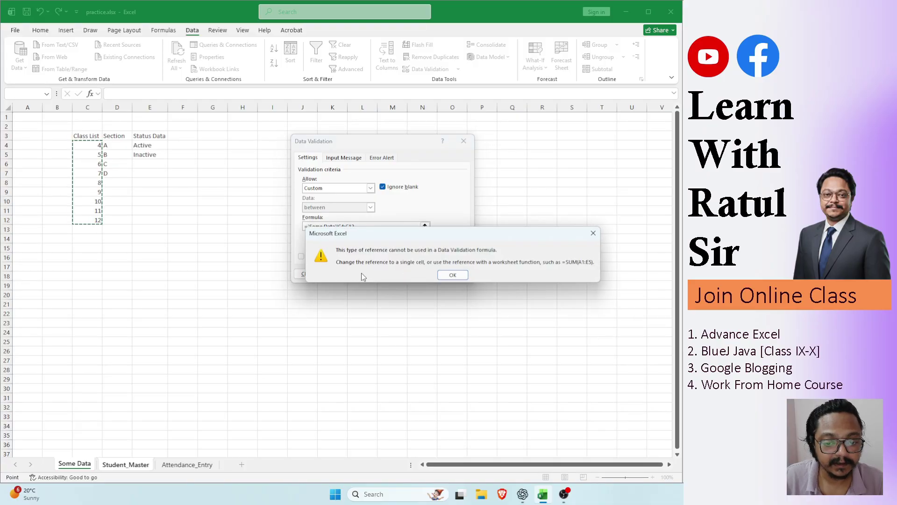
pyautogui.click(453, 275)
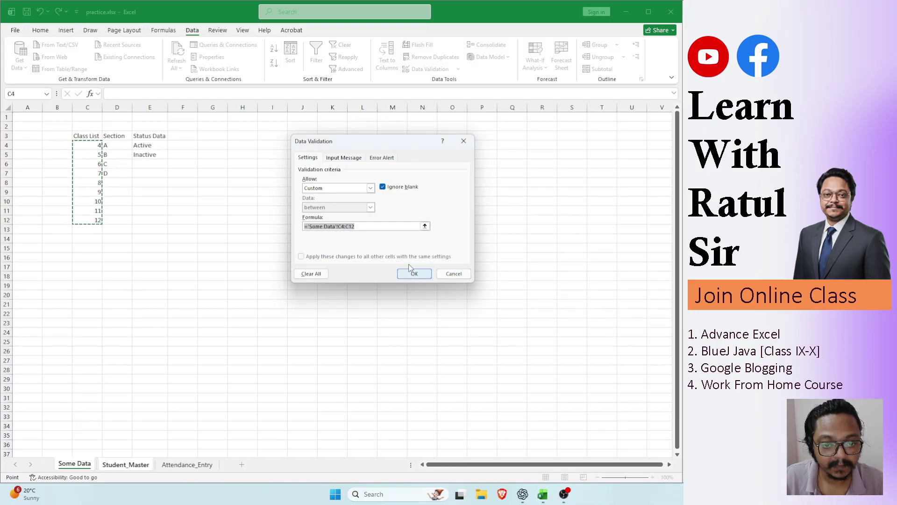
pyautogui.click(342, 158)
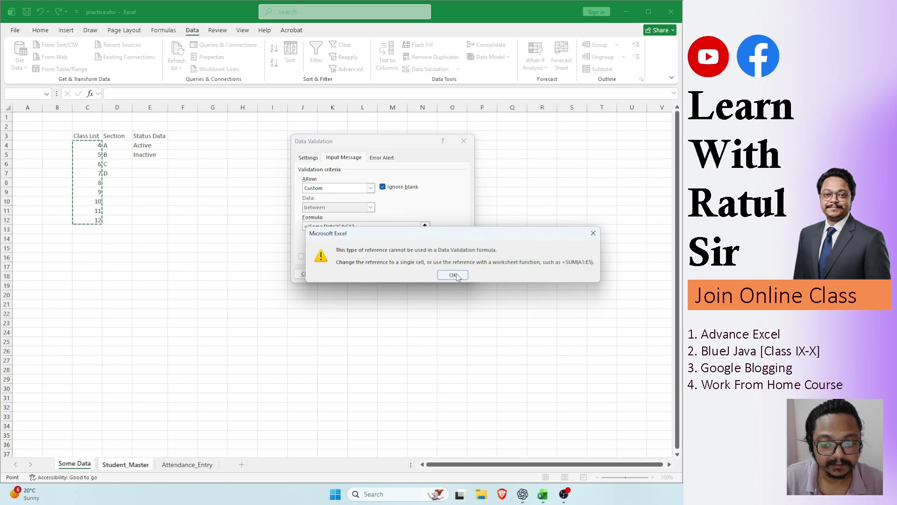
pyautogui.click(453, 274)
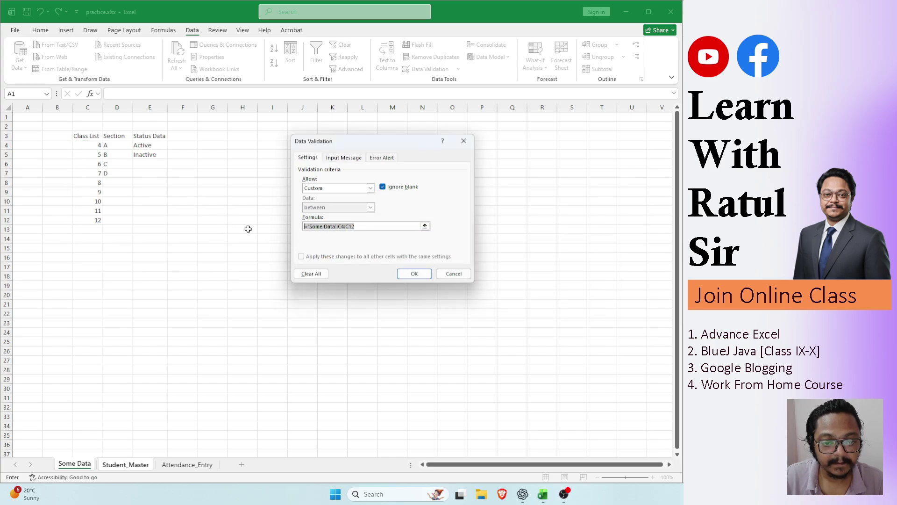
# - Change the validation type to List, keeping ='Some Data'!C4:C12 as the source, and apply it to the Class cells
pyautogui.click(328, 187)
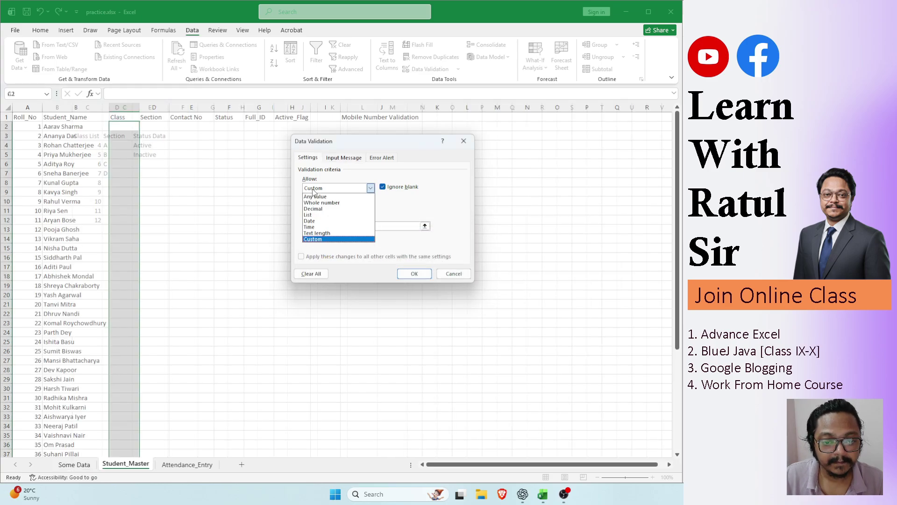
pyautogui.click(324, 216)
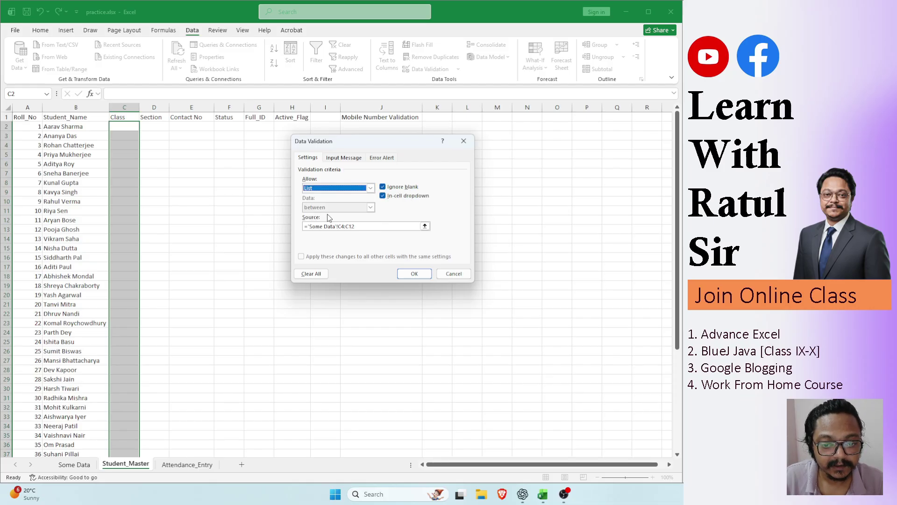
pyautogui.click(363, 227)
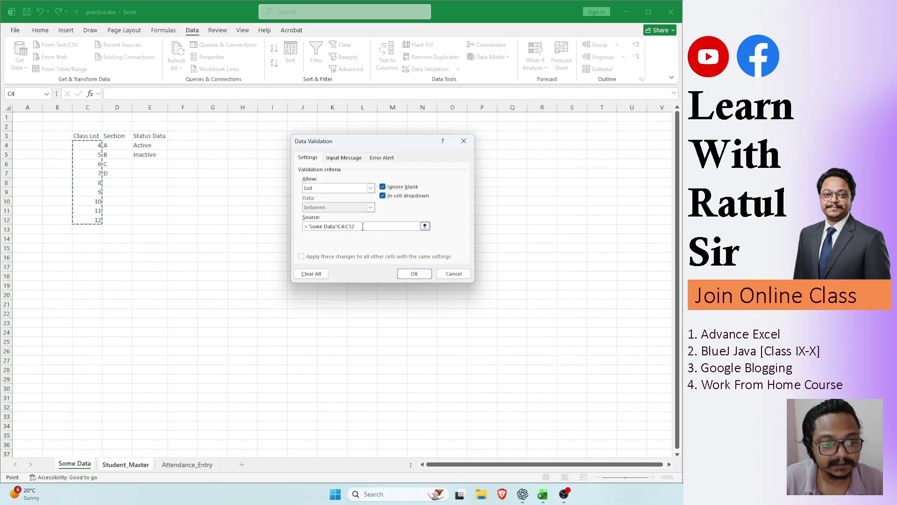
pyautogui.click(414, 274)
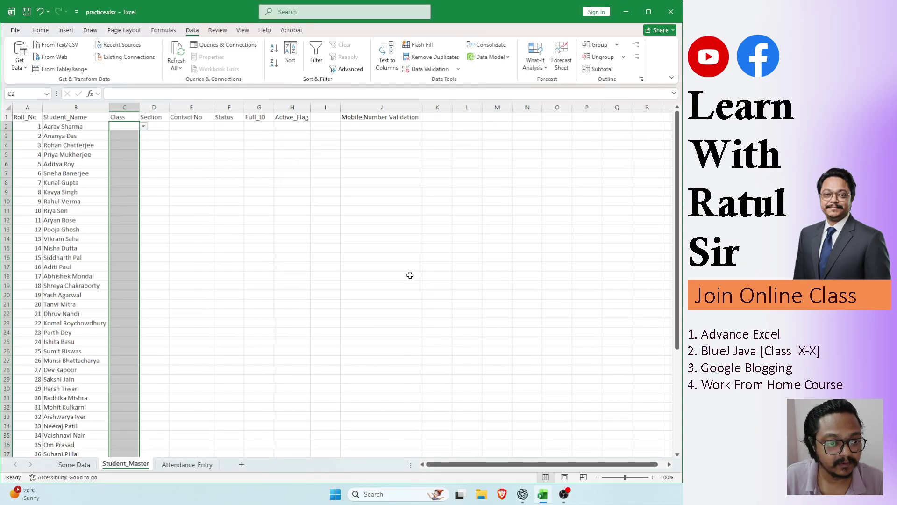
pyautogui.click(131, 164)
pyautogui.click(120, 131)
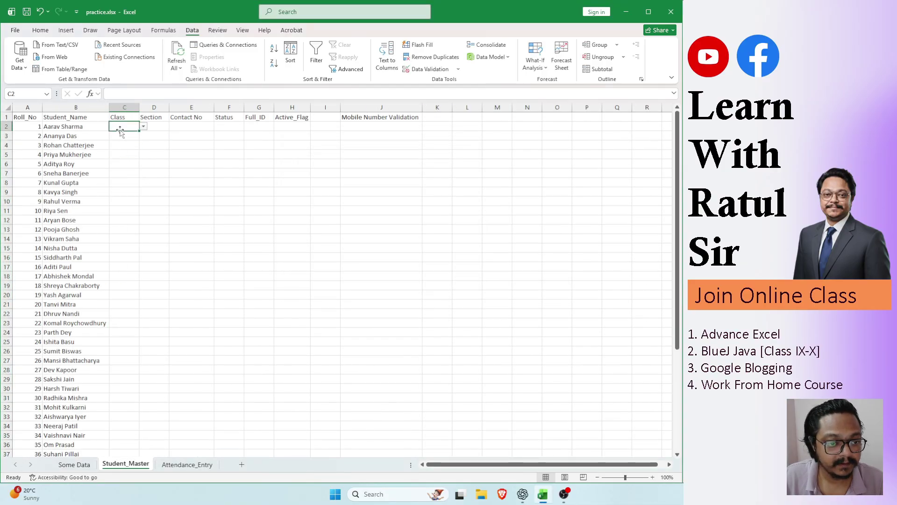
# - Test the Class dropdowns for the first three students by choosing 6 in C2 and 12 in C3 and C4
pyautogui.click(144, 129)
pyautogui.click(121, 158)
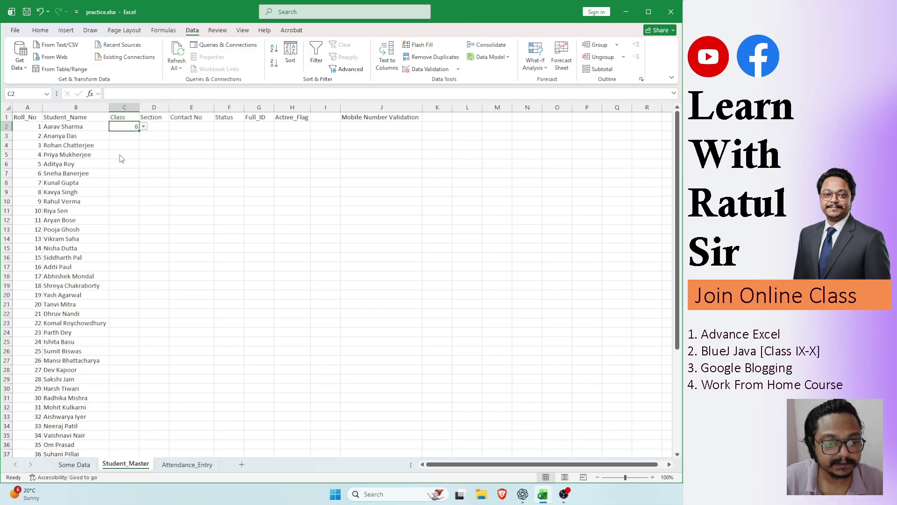
pyautogui.click(129, 136)
pyautogui.click(143, 136)
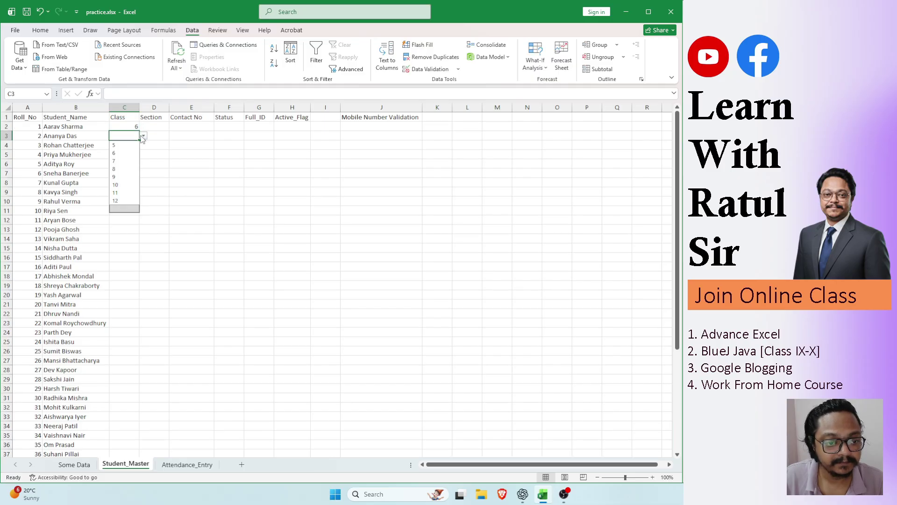
pyautogui.click(119, 179)
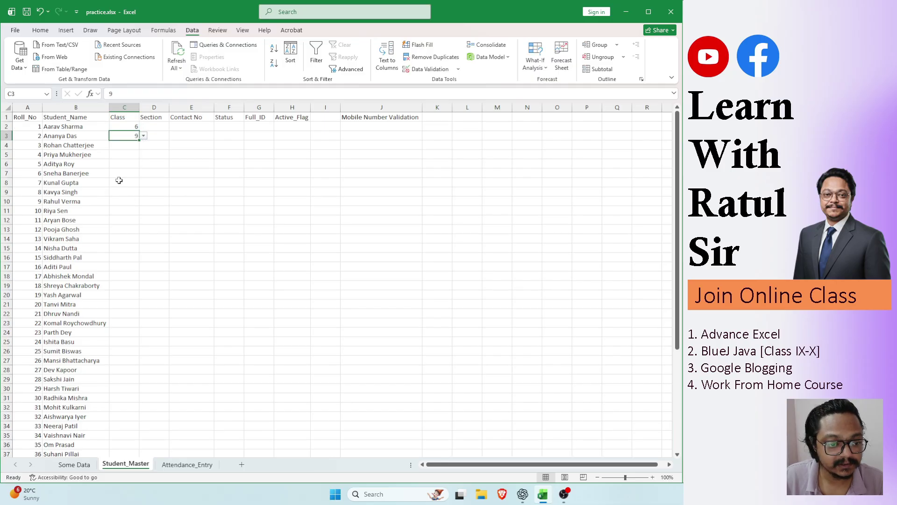
pyautogui.click(144, 136)
pyautogui.click(122, 207)
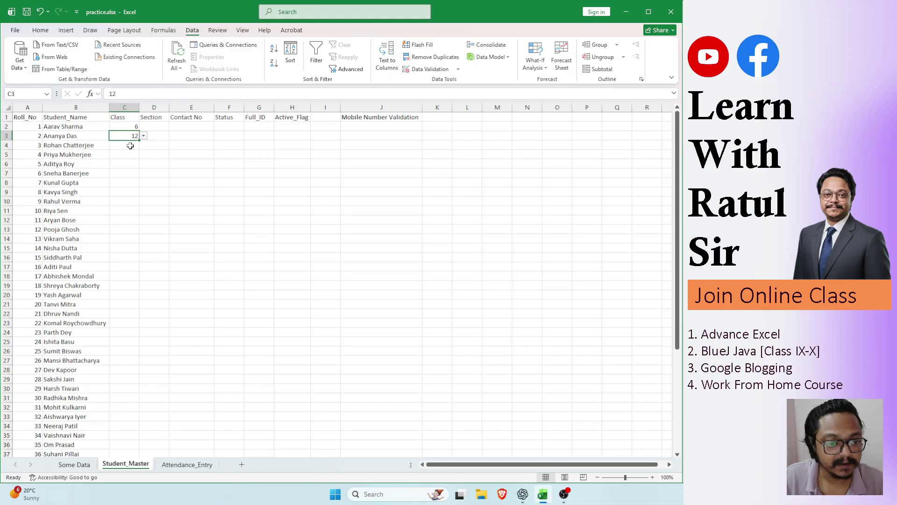
pyautogui.click(130, 145)
pyautogui.click(143, 144)
pyautogui.click(124, 211)
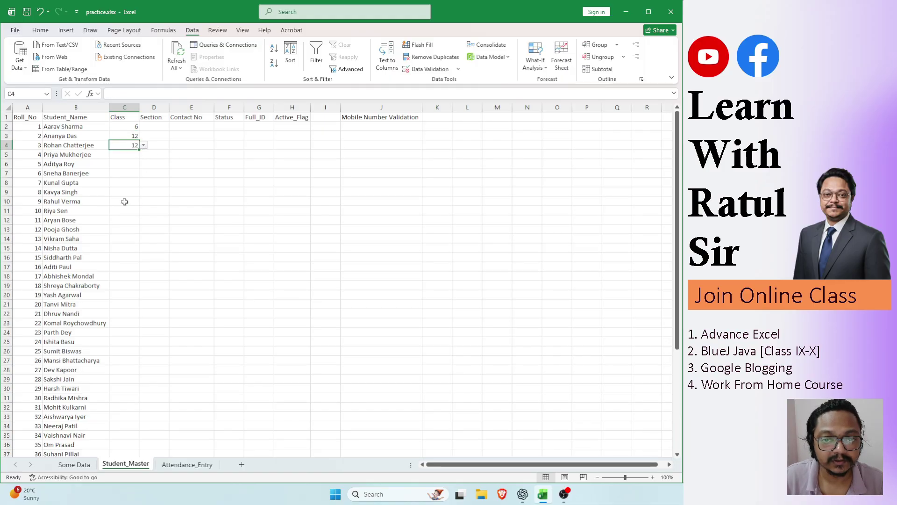
# - Choose class 8 from the dropdowns in C5 and C6
pyautogui.click(129, 127)
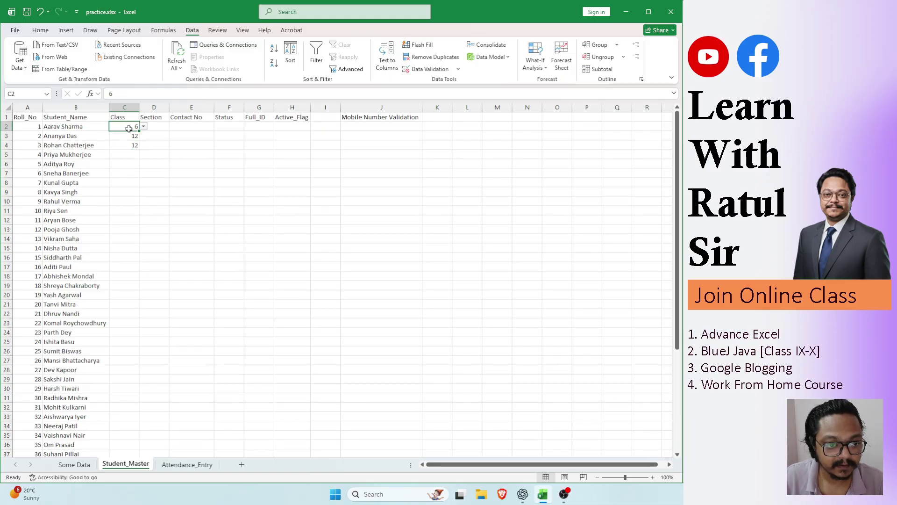
pyautogui.click(132, 155)
pyautogui.click(143, 154)
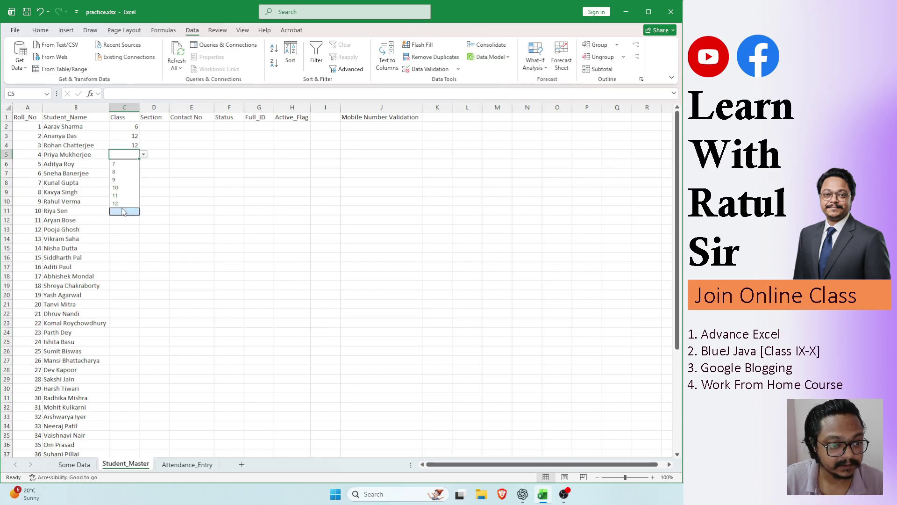
pyautogui.click(123, 163)
pyautogui.click(144, 155)
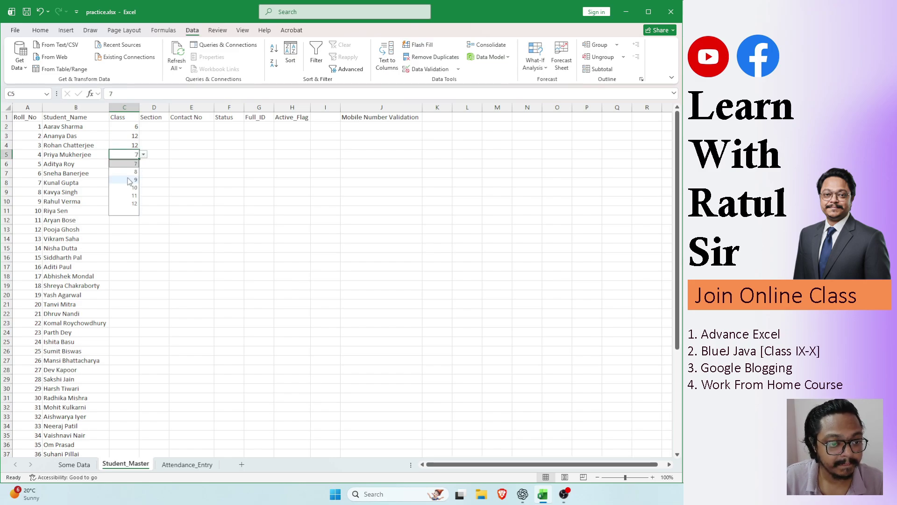
pyautogui.click(131, 172)
pyautogui.click(126, 173)
pyautogui.click(127, 164)
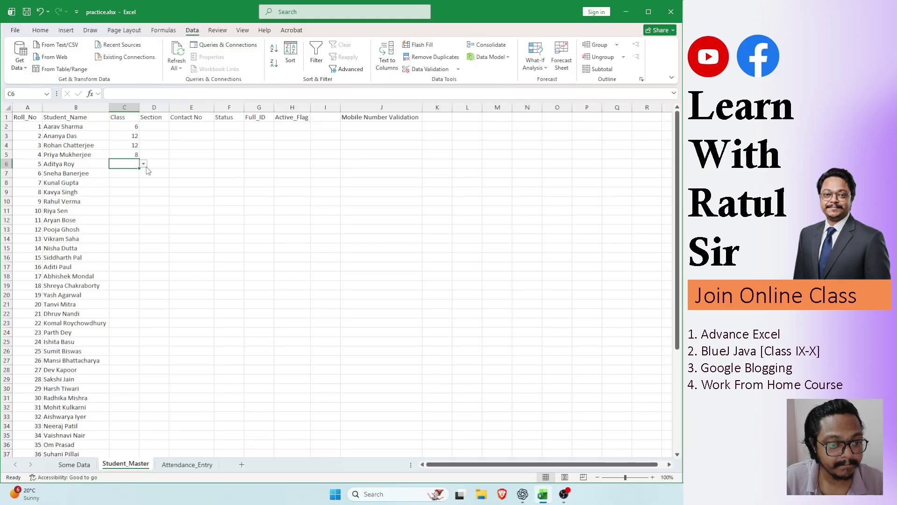
pyautogui.click(145, 165)
pyautogui.click(122, 173)
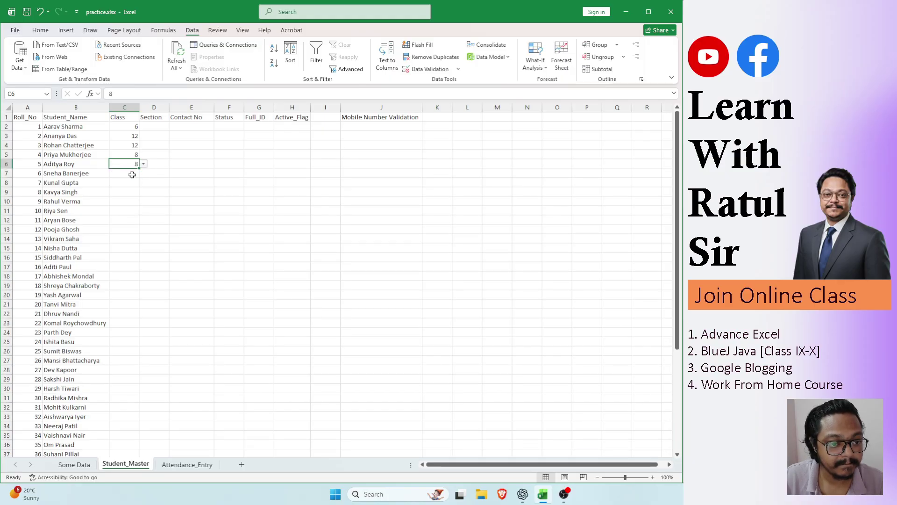
# - Choose classes 9, 10, 11 and 12 from the dropdowns in C7, C8, C9 and C10 respectively
pyautogui.click(127, 174)
pyautogui.click(143, 173)
pyautogui.click(122, 183)
pyautogui.click(125, 183)
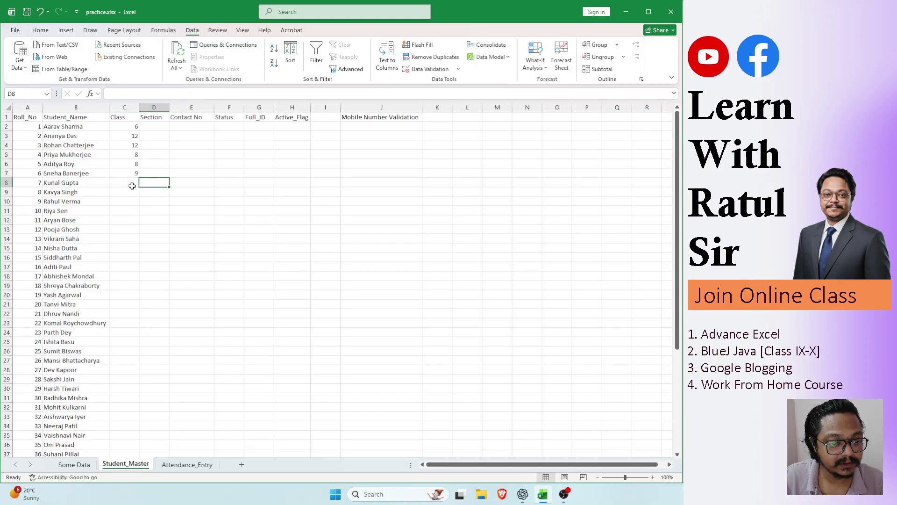
pyautogui.click(144, 183)
pyautogui.click(122, 191)
pyautogui.click(126, 192)
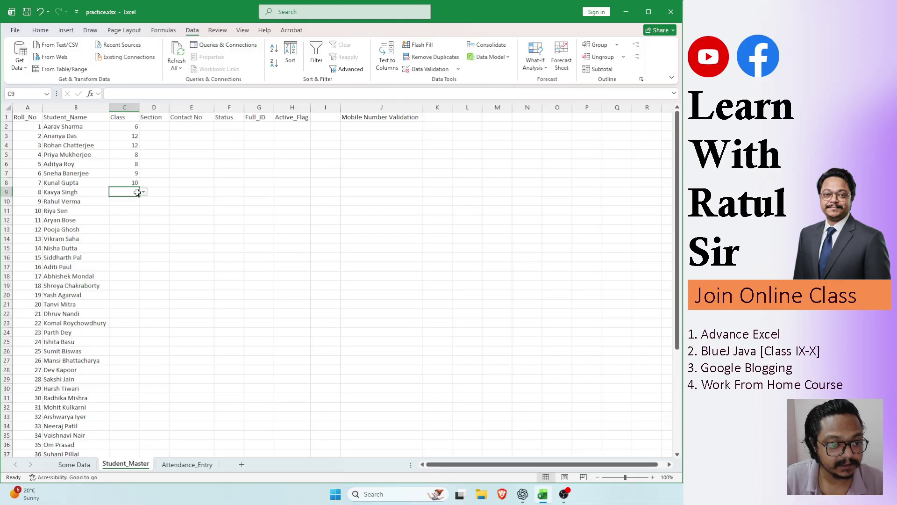
pyautogui.click(144, 192)
pyautogui.click(123, 201)
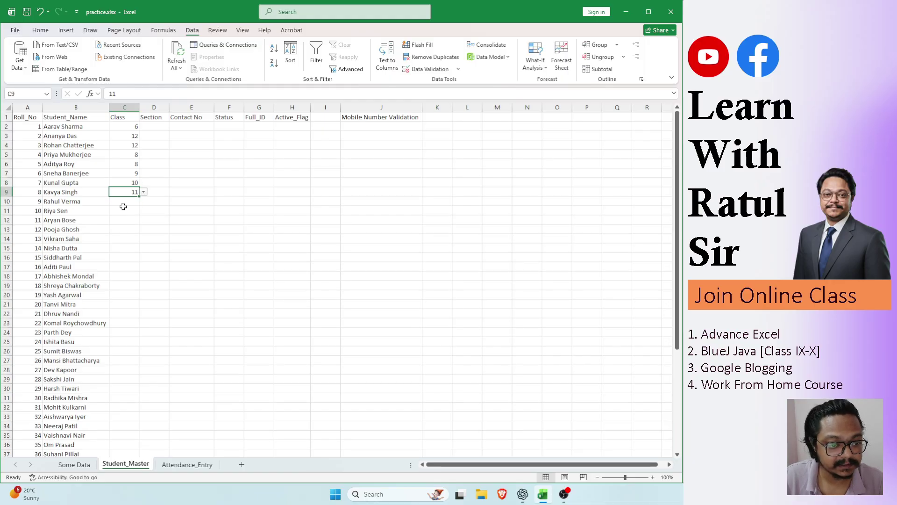
pyautogui.click(126, 201)
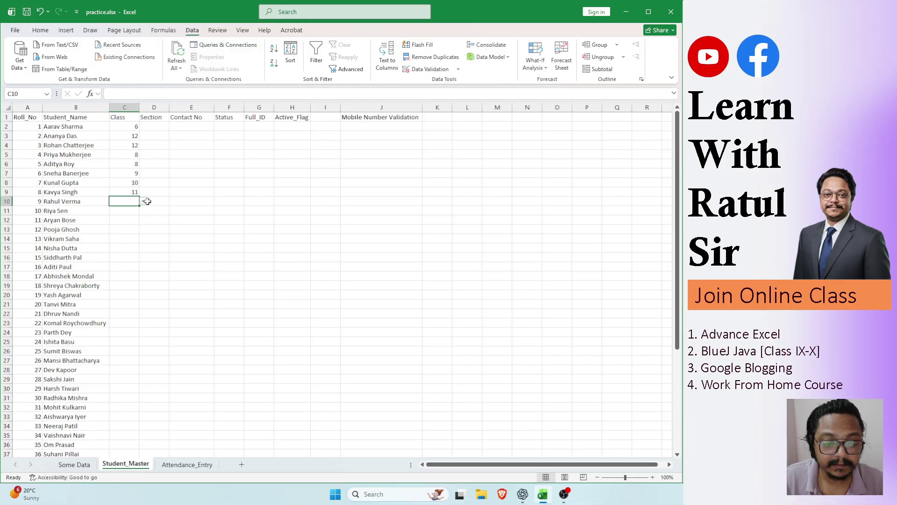
pyautogui.click(144, 201)
pyautogui.click(123, 210)
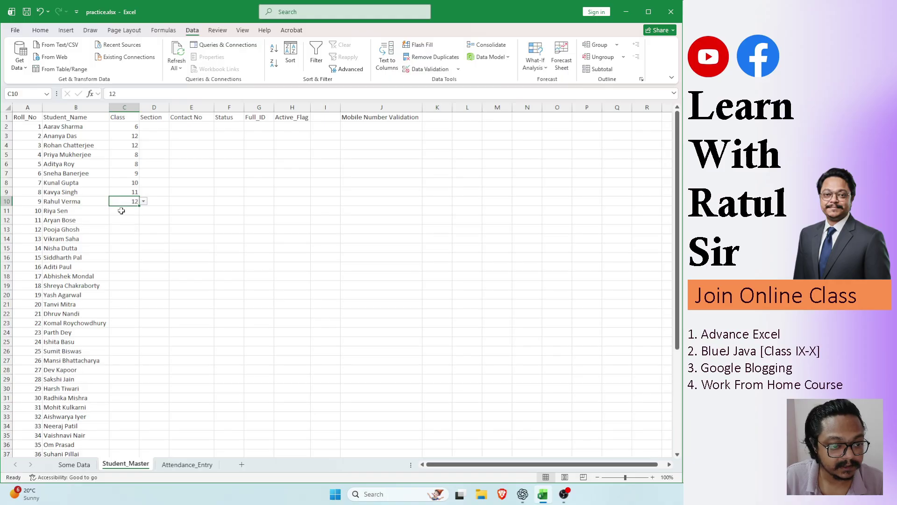
# - Open the class list in C11 without choosing a value, and clear the trial class values from C2:C10
pyautogui.click(123, 210)
pyautogui.click(144, 211)
pyautogui.click(134, 219)
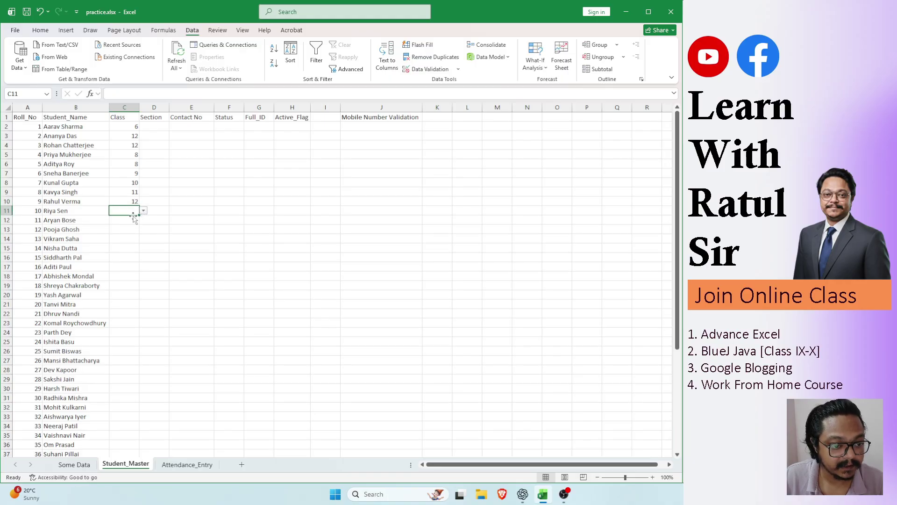
pyautogui.click(144, 211)
pyautogui.moveTo(125, 126); pyautogui.dragTo(133, 202)
pyautogui.press('Delete')
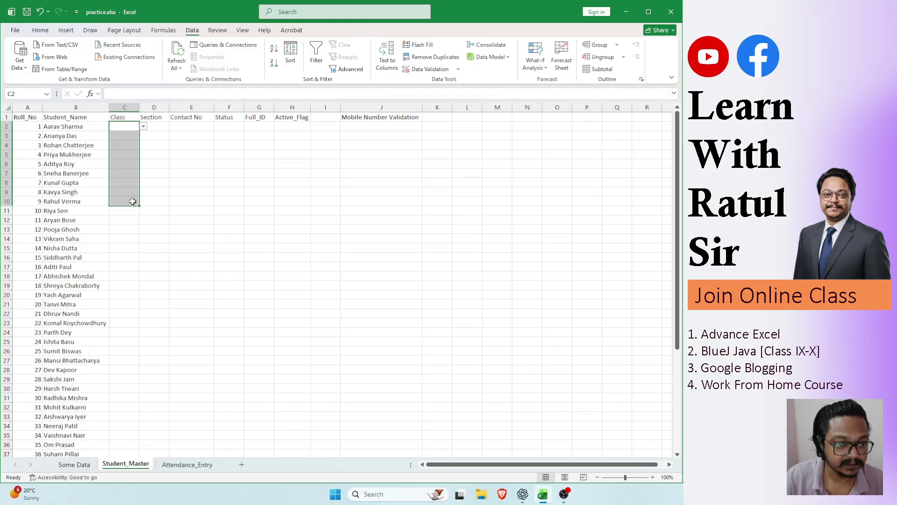
# - Remove all data validation from the Class column, from C2 down to the last row of the sheet
pyautogui.click(134, 125)
pyautogui.hotkey('ctrl', 'shift', 'Down')
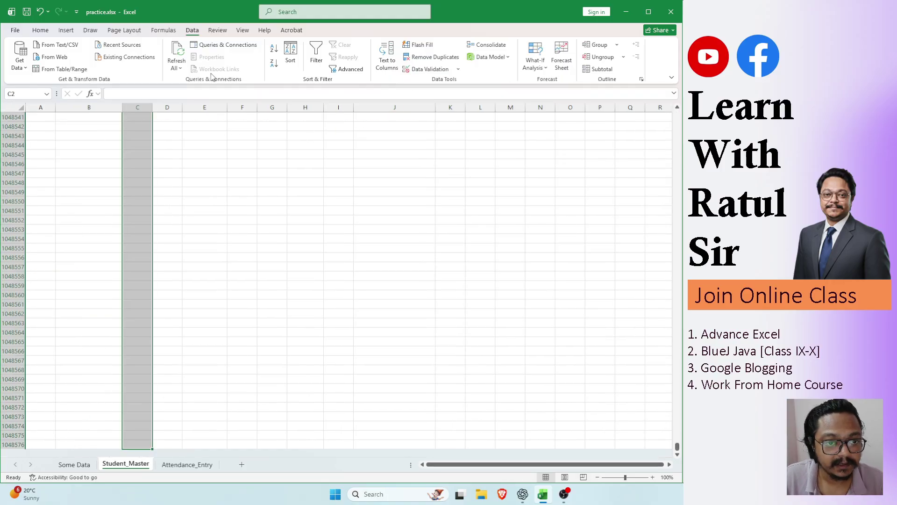
pyautogui.click(435, 69)
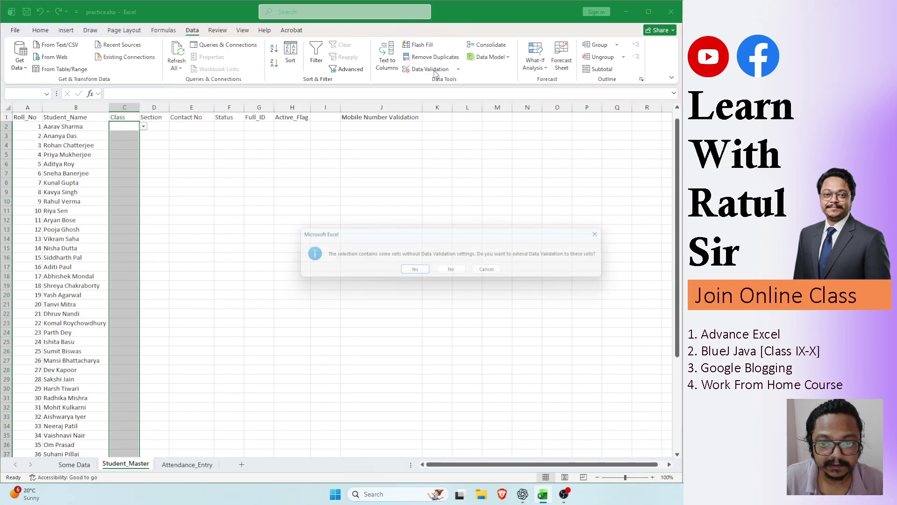
pyautogui.click(415, 272)
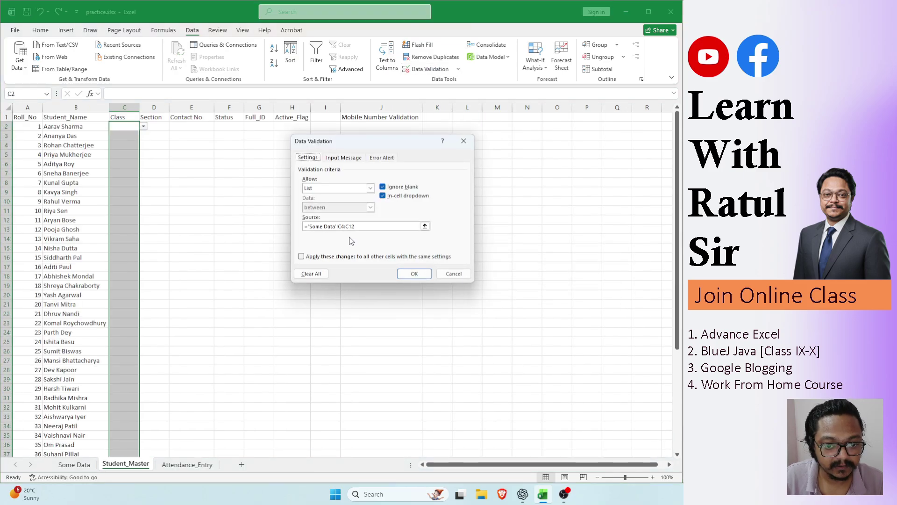
pyautogui.click(326, 275)
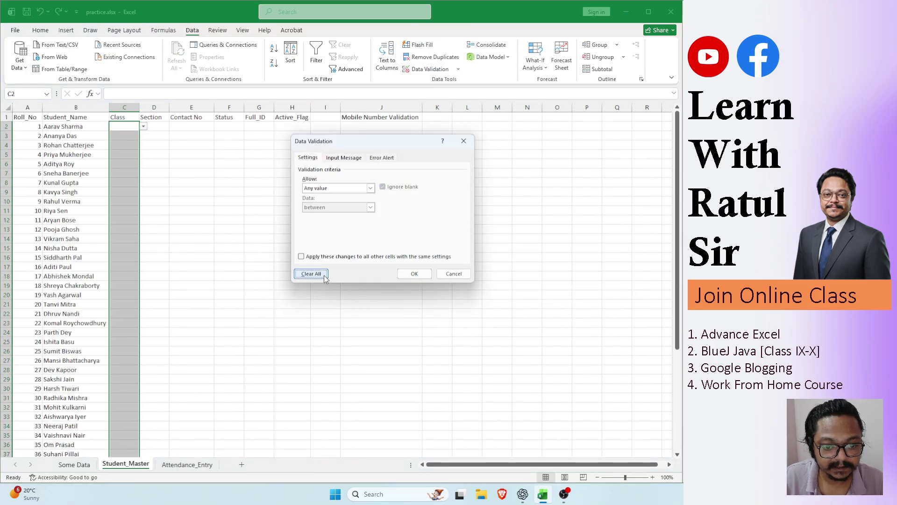
pyautogui.click(413, 275)
pyautogui.click(199, 211)
pyautogui.click(132, 126)
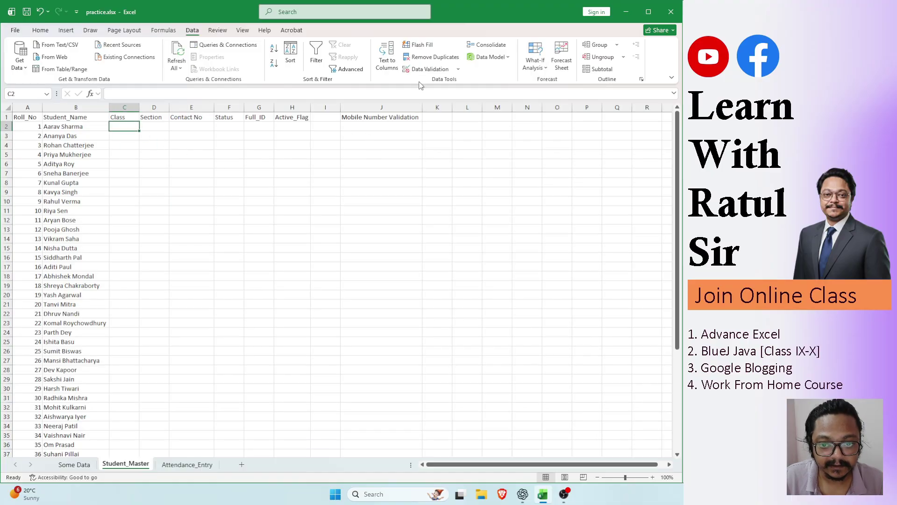
# - Apply List validation to C2 only, using the absolute source range ='Some Data'!$C$4:$C$12
pyautogui.click(457, 70)
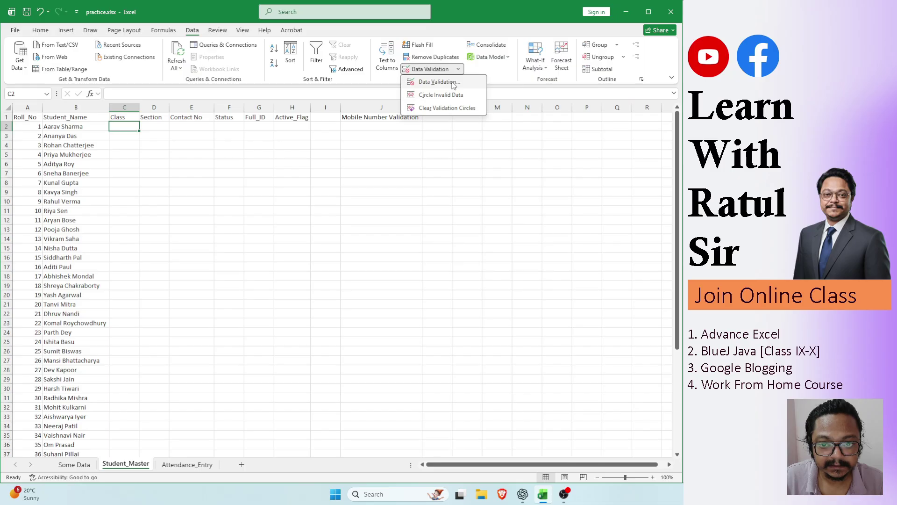
pyautogui.click(440, 82)
pyautogui.click(370, 188)
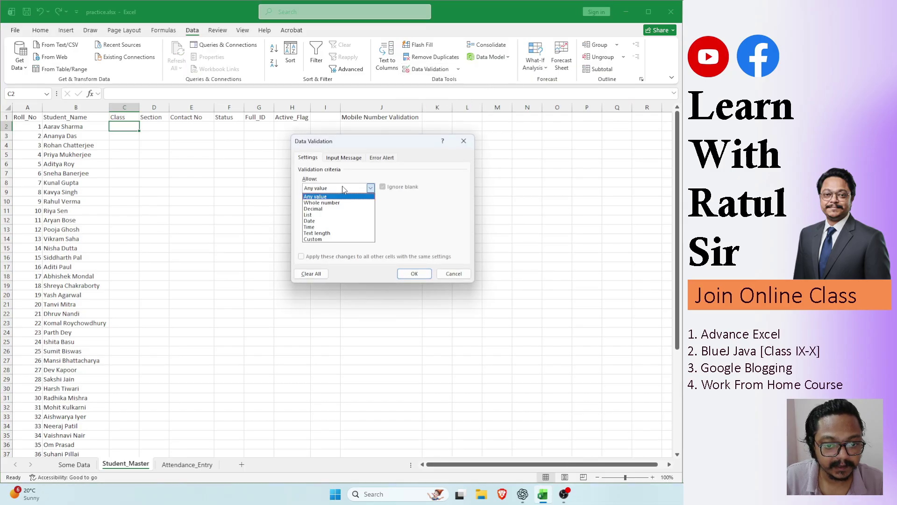
pyautogui.click(331, 215)
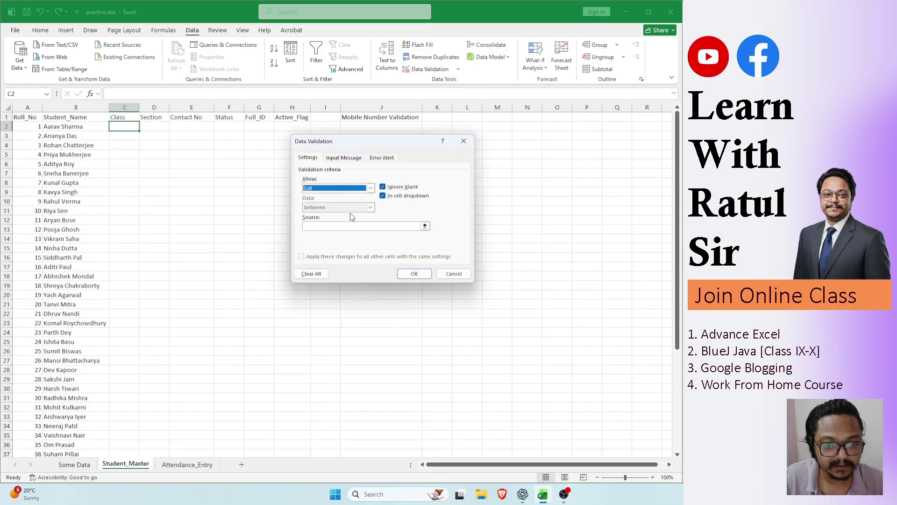
pyautogui.click(423, 226)
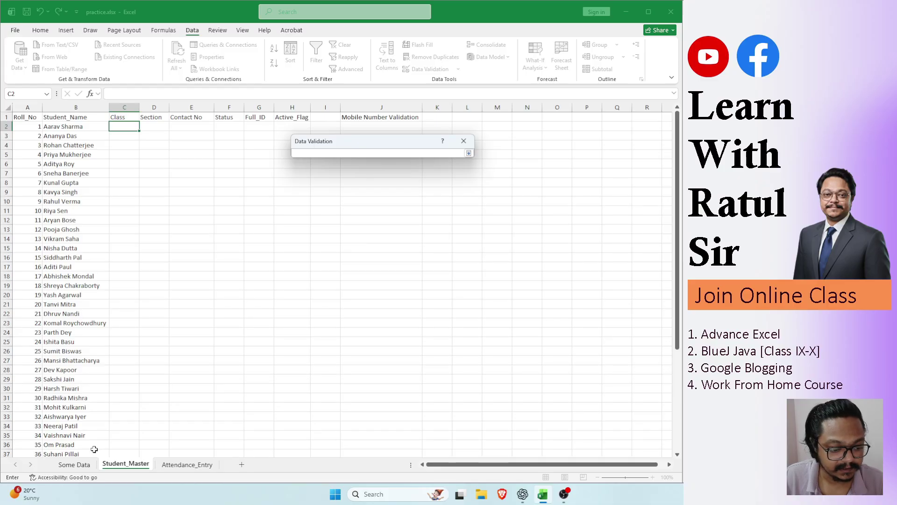
pyautogui.click(77, 464)
pyautogui.moveTo(95, 148); pyautogui.dragTo(99, 220)
pyautogui.press('Return')
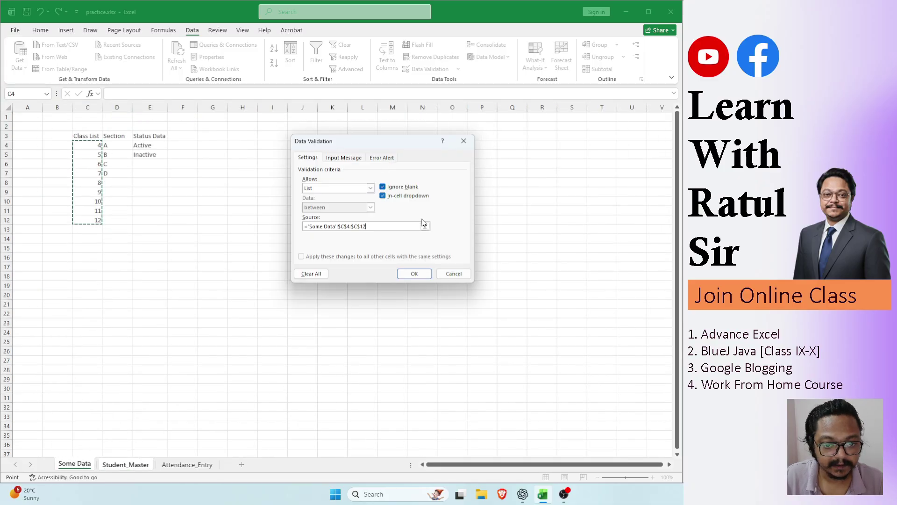
pyautogui.click(411, 275)
# - Choose class 4 from the dropdown in C2 for the first student
pyautogui.click(119, 136)
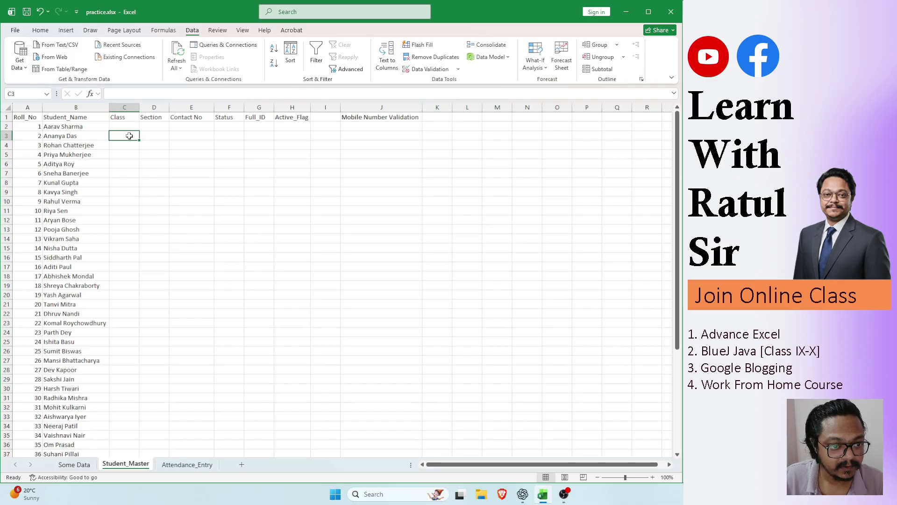
pyautogui.click(127, 127)
pyautogui.click(144, 126)
pyautogui.click(129, 137)
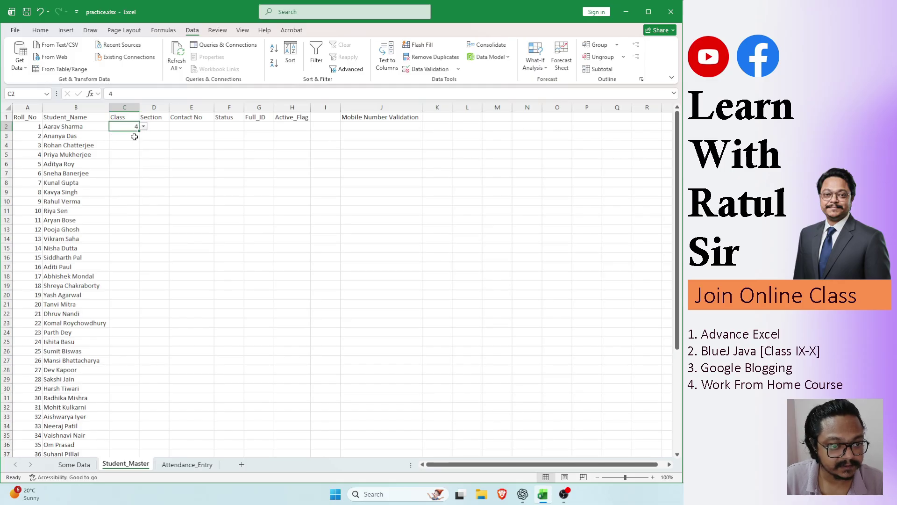
# - Fill the class value and its dropdown from C2 down to C3, and on through C18
pyautogui.click(127, 136)
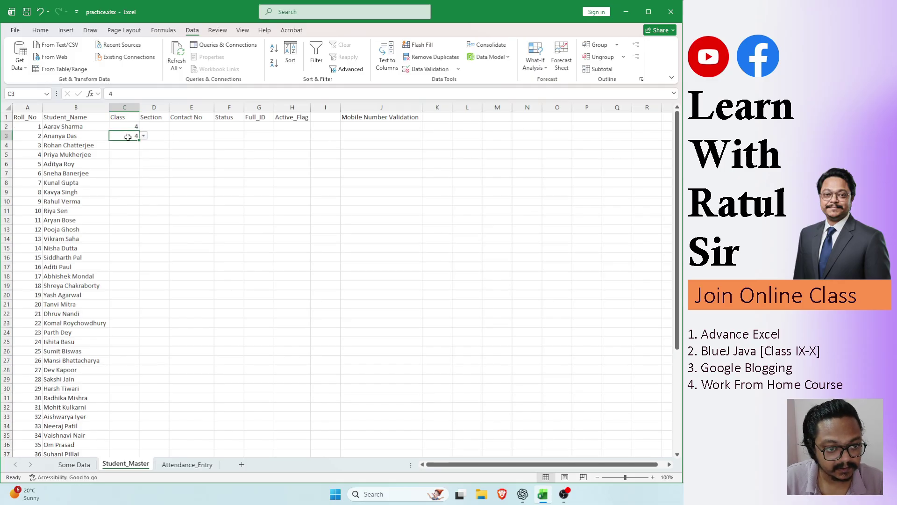
pyautogui.click(143, 136)
pyautogui.click(142, 137)
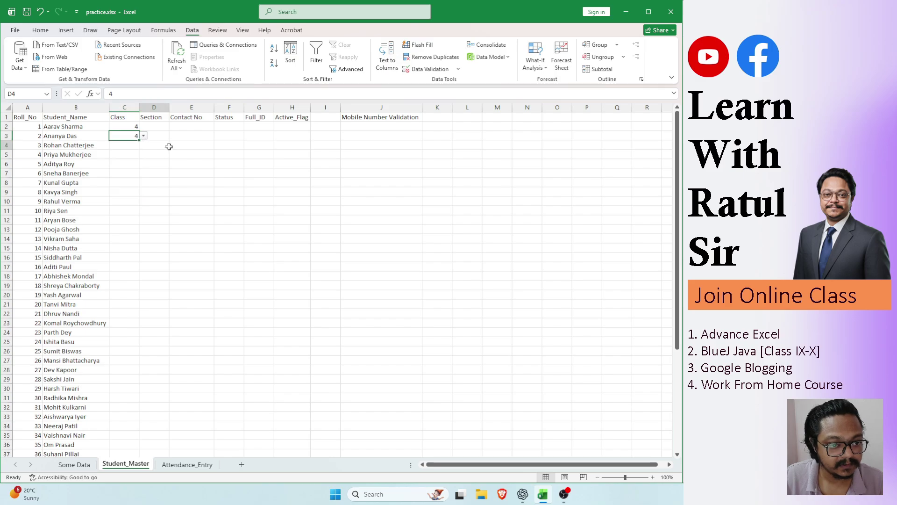
pyautogui.moveTo(131, 135); pyautogui.dragTo(133, 275)
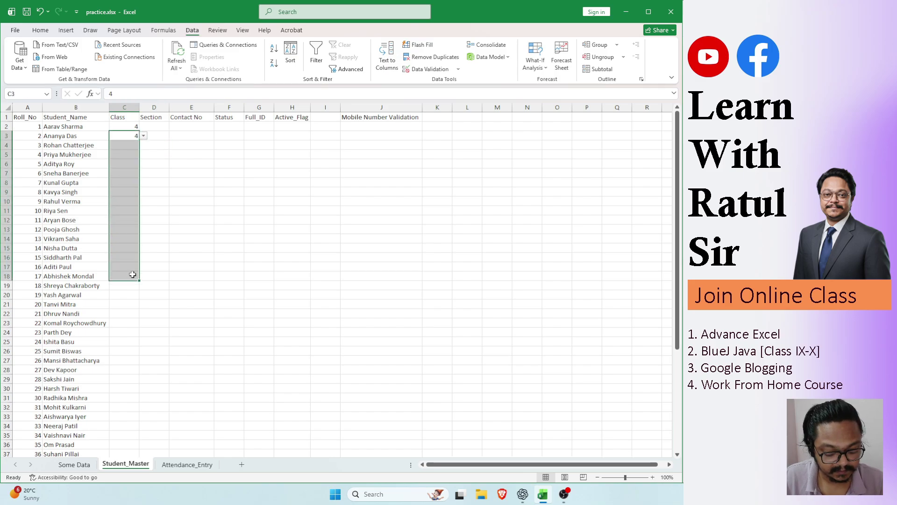
pyautogui.hotkey('ctrl', 'd')
pyautogui.click(158, 173)
# - Choose class 5 from the dropdowns in C4 and C5, and open the list in C6
pyautogui.click(132, 146)
pyautogui.click(144, 146)
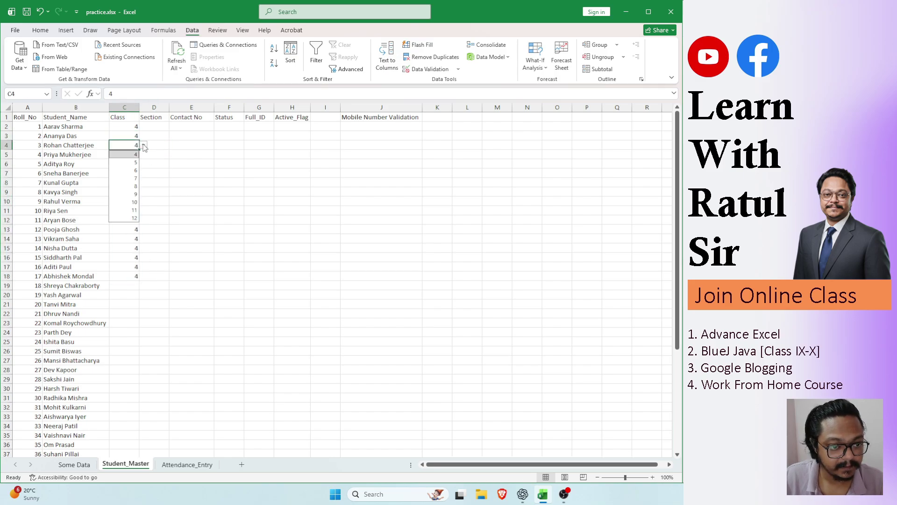
pyautogui.click(133, 162)
pyautogui.click(134, 155)
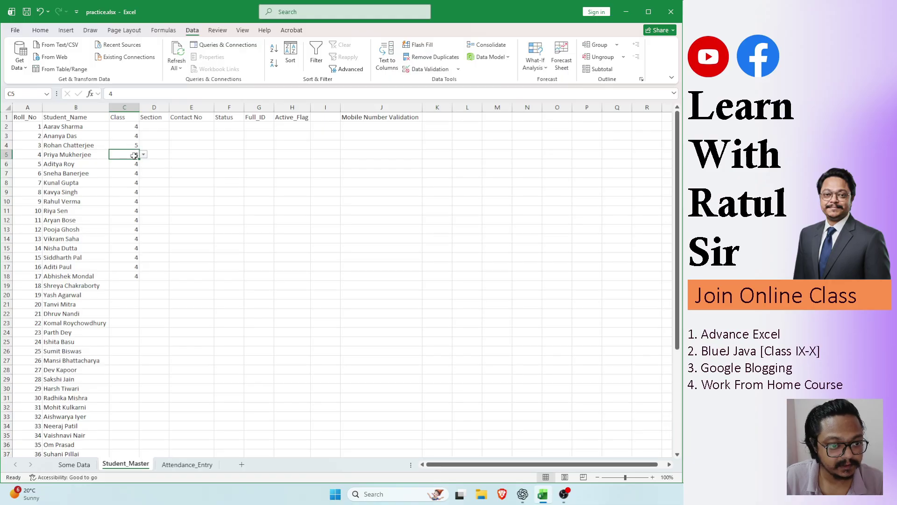
pyautogui.click(143, 155)
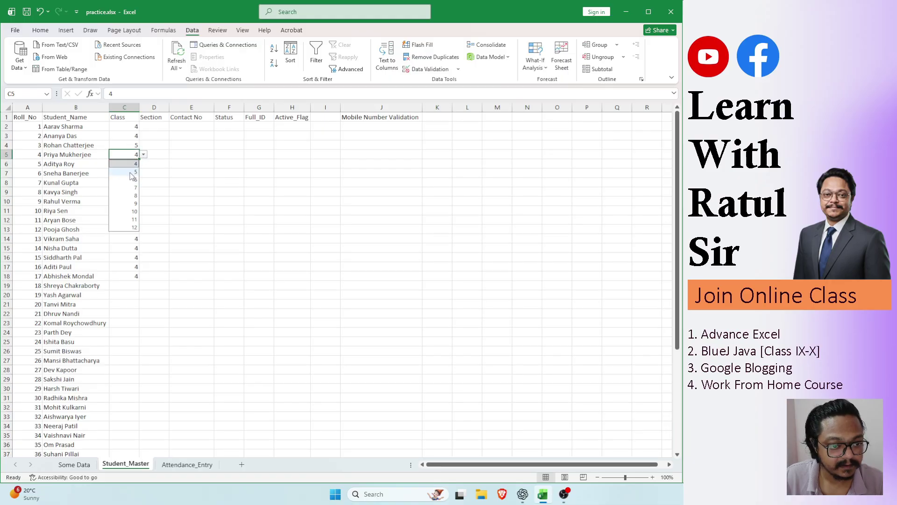
pyautogui.click(131, 173)
pyautogui.click(130, 163)
pyautogui.click(144, 164)
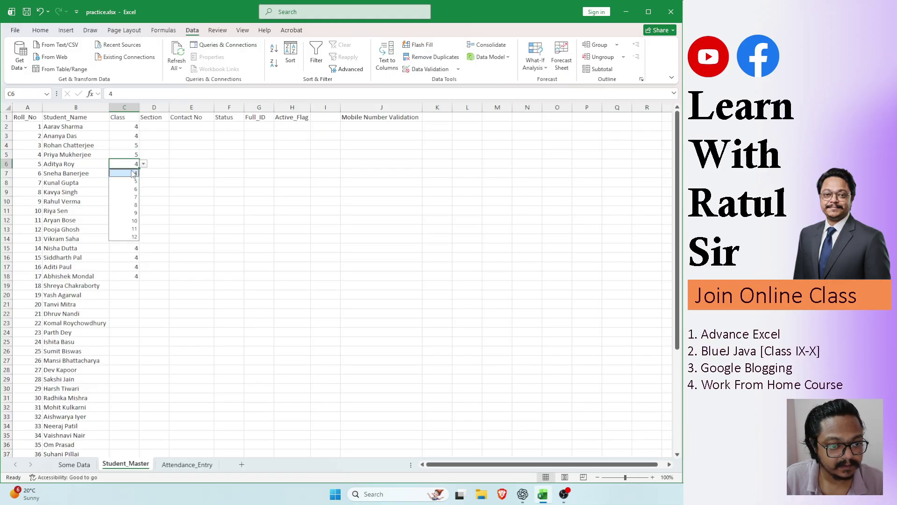
pyautogui.click(177, 183)
# - Clear the class values from C2 to C18
pyautogui.moveTo(131, 131); pyautogui.dragTo(135, 272)
pyautogui.press('Delete')
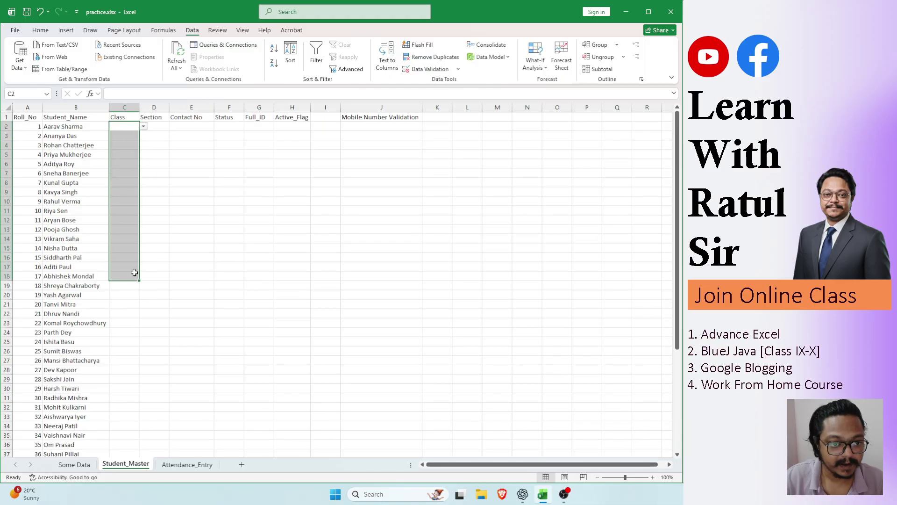
pyautogui.click(192, 210)
# - Replace the validation on C2:C41 with a List rule sourced from ='Some Data'!$C$4:$C$12, extending it to every selected cell
pyautogui.moveTo(130, 126); pyautogui.dragTo(114, 437)
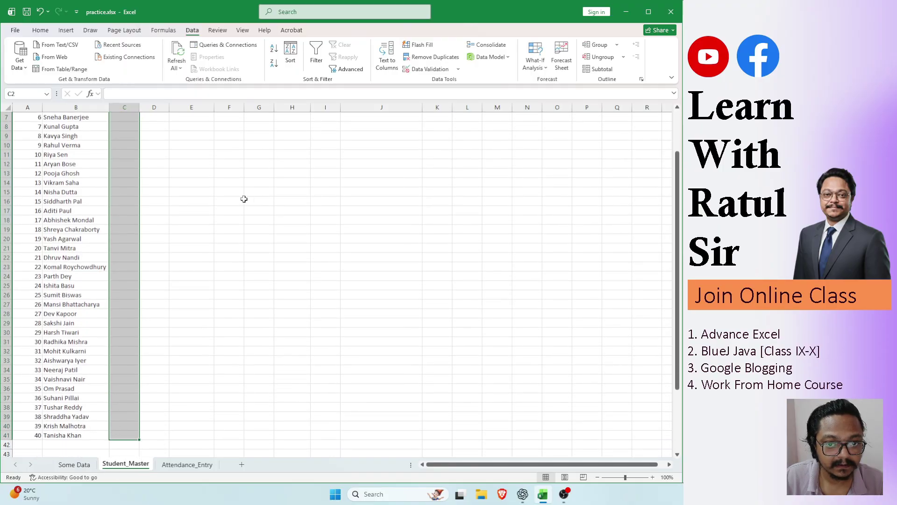
pyautogui.click(428, 69)
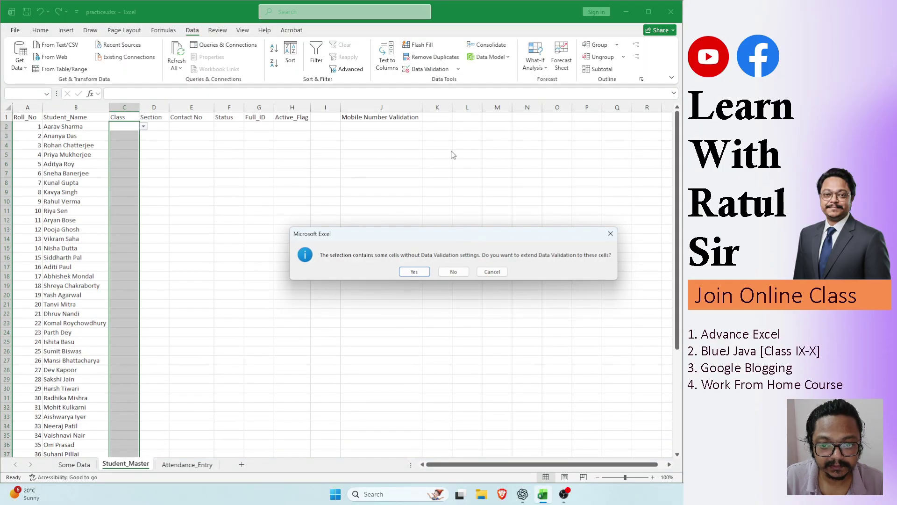
pyautogui.click(415, 271)
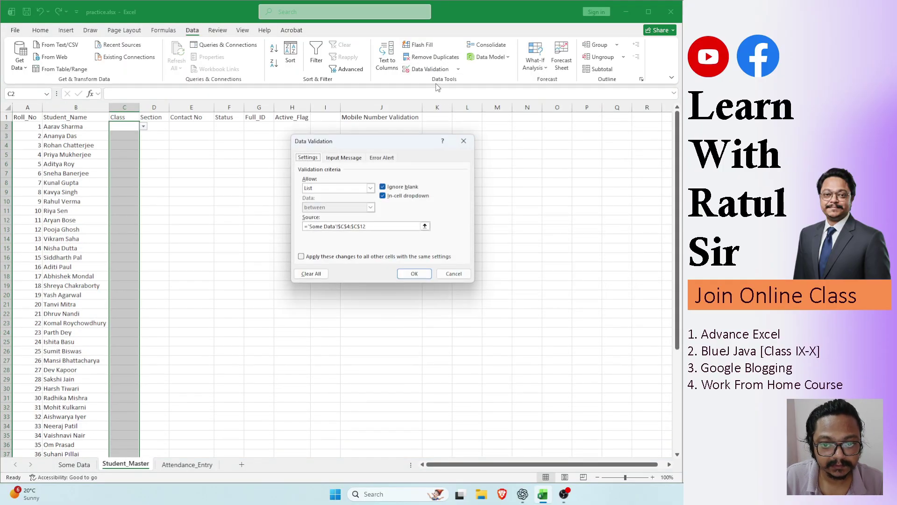
pyautogui.click(311, 273)
pyautogui.click(371, 188)
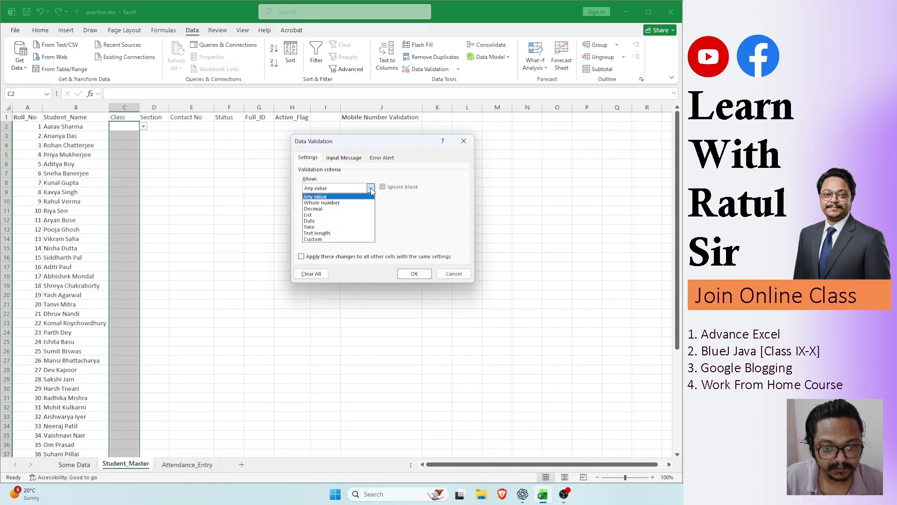
pyautogui.click(327, 214)
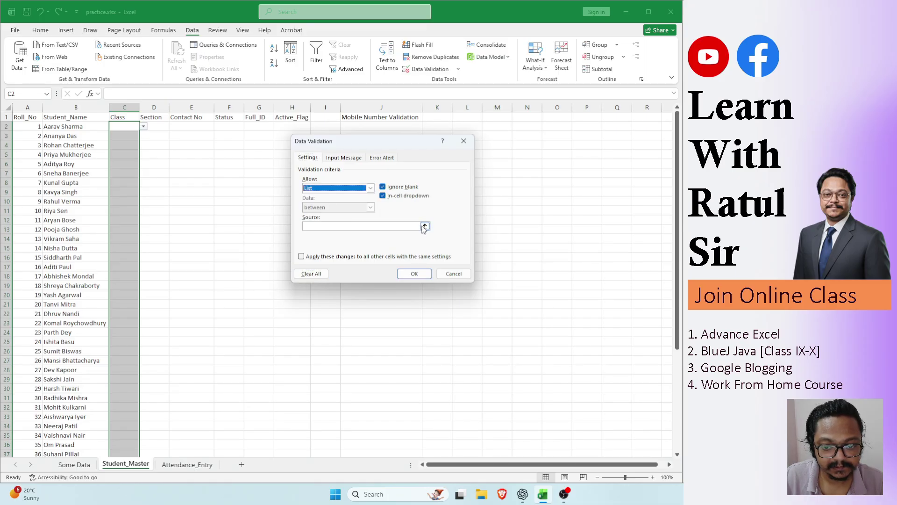
pyautogui.click(425, 226)
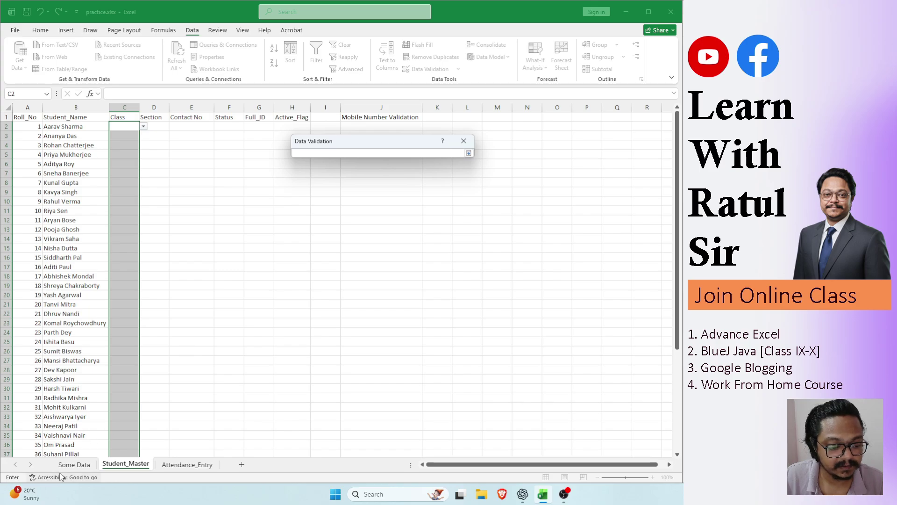
pyautogui.click(74, 464)
pyautogui.moveTo(96, 204); pyautogui.dragTo(98, 221)
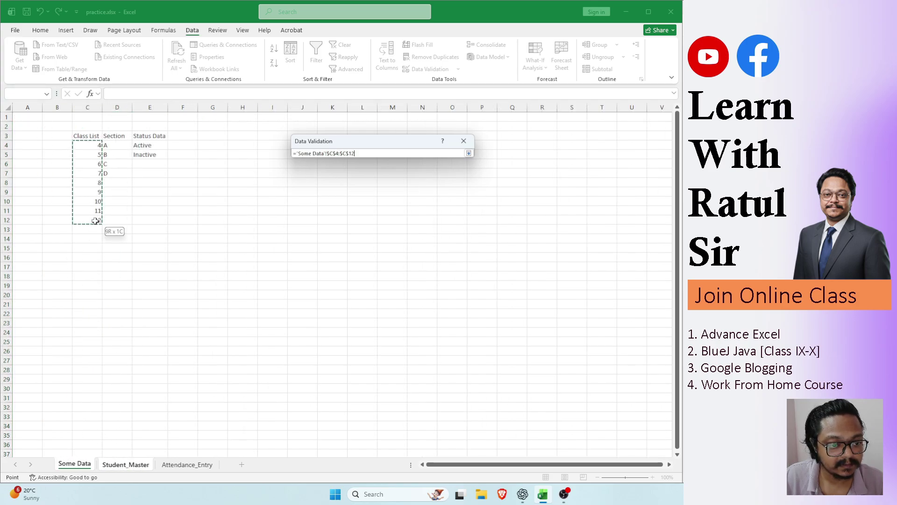
pyautogui.click(469, 153)
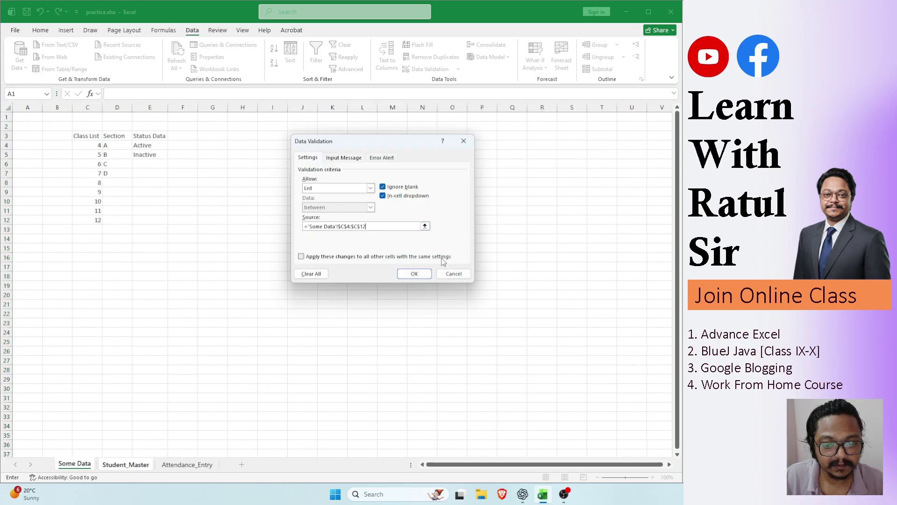
pyautogui.click(414, 274)
# - Test the Class dropdowns by choosing 4 in C2, 4 in C3 and 5 in C4
pyautogui.click(124, 126)
pyautogui.click(143, 126)
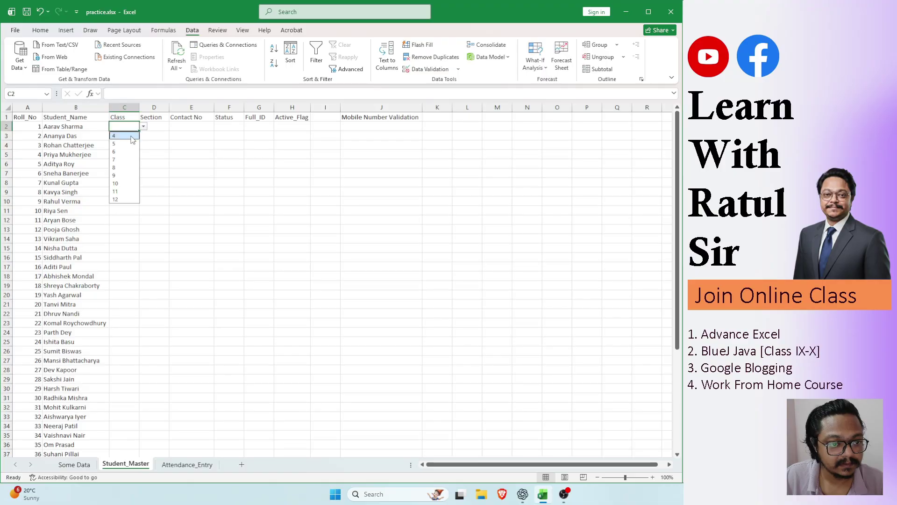
pyautogui.click(133, 135)
pyautogui.click(131, 136)
pyautogui.click(143, 135)
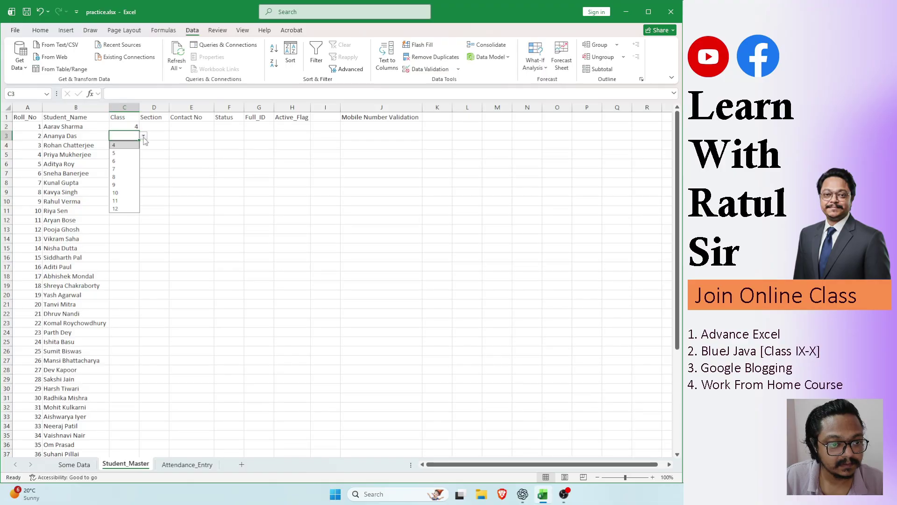
pyautogui.click(126, 147)
pyautogui.click(125, 144)
pyautogui.click(143, 145)
pyautogui.click(124, 161)
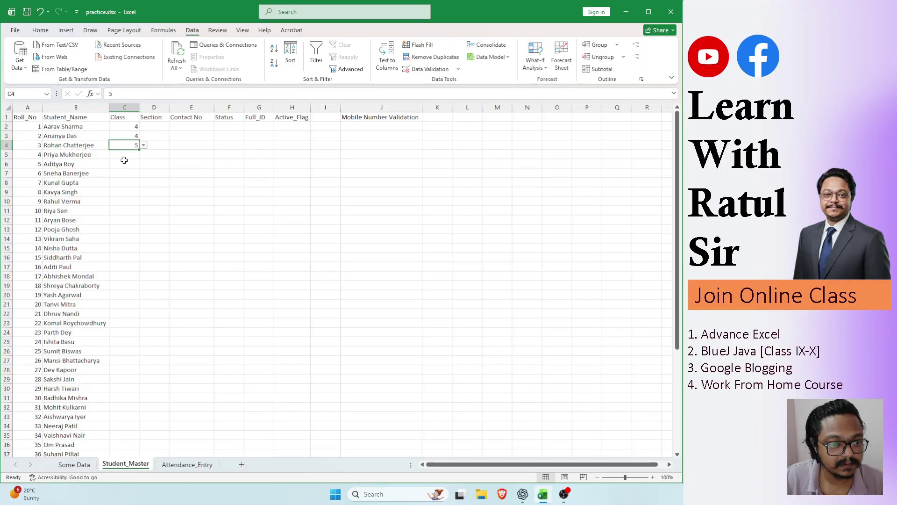
# - Choose class 4 in C5 and class 6 in C6 from their dropdowns
pyautogui.click(125, 155)
pyautogui.click(144, 155)
pyautogui.click(125, 163)
pyautogui.click(126, 162)
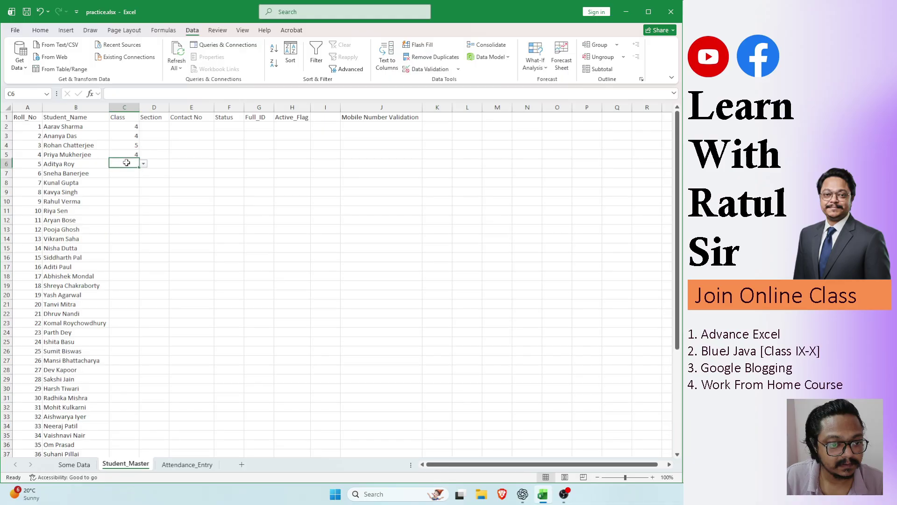
pyautogui.click(144, 163)
pyautogui.click(124, 182)
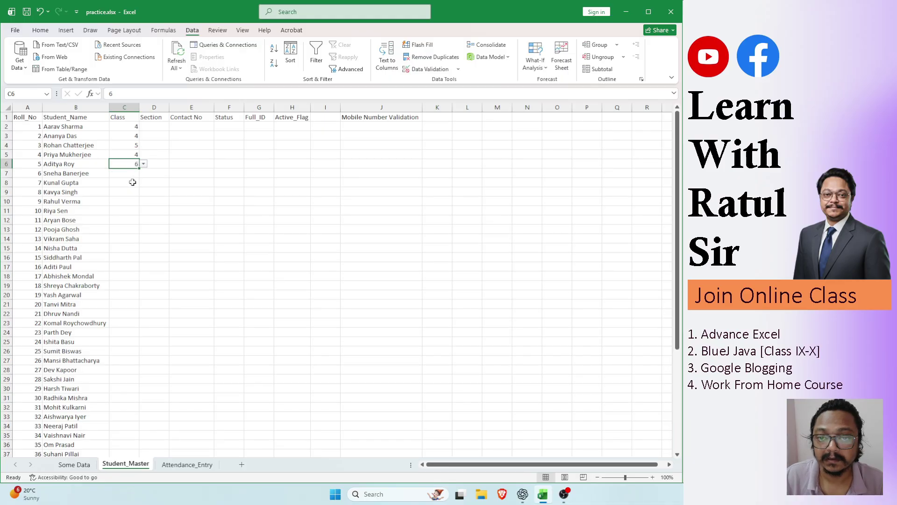
# - Clear the trial class values from C2 to C7
pyautogui.click(126, 127)
pyautogui.moveTo(125, 126); pyautogui.dragTo(126, 174)
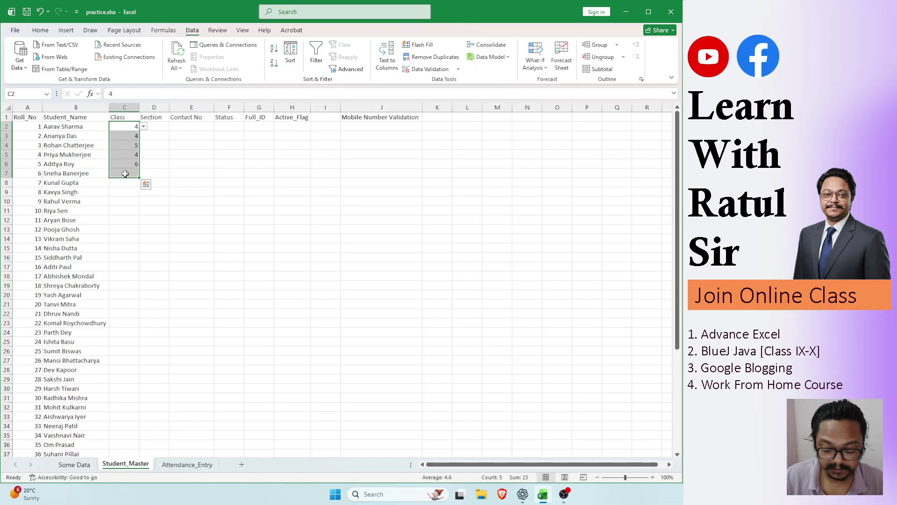
pyautogui.press('Delete')
pyautogui.click(125, 154)
# - Choose class 4 in C2 and C3 and class 12 in C4 from their dropdowns
pyautogui.click(126, 127)
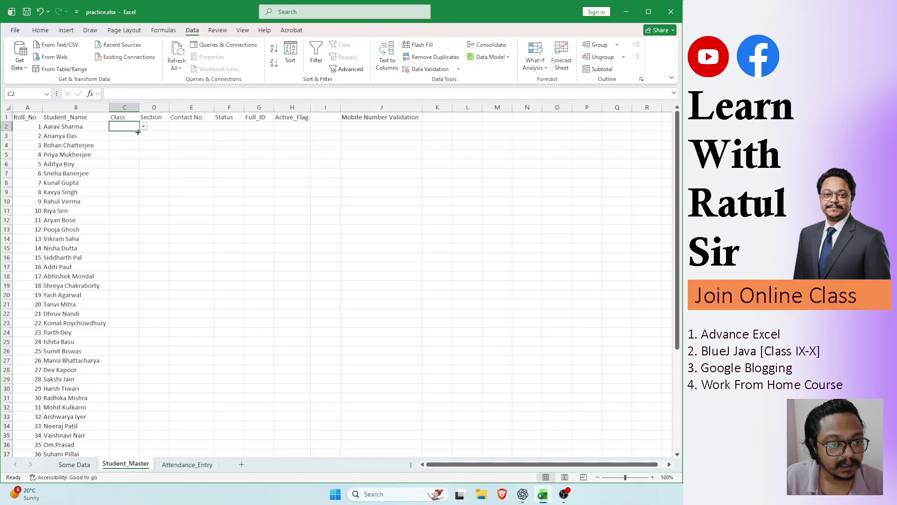
pyautogui.click(144, 127)
pyautogui.click(136, 135)
pyautogui.press('Down')
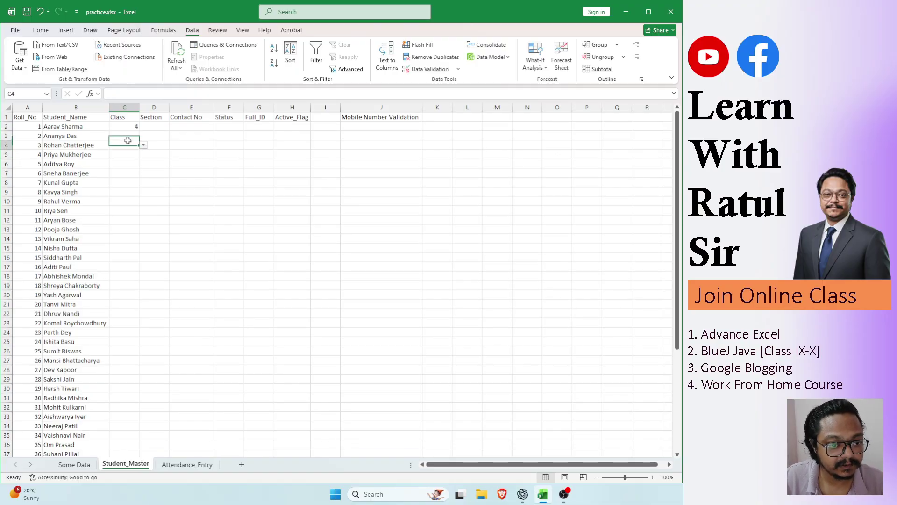
pyautogui.press('Down')
pyautogui.click(136, 136)
pyautogui.click(144, 136)
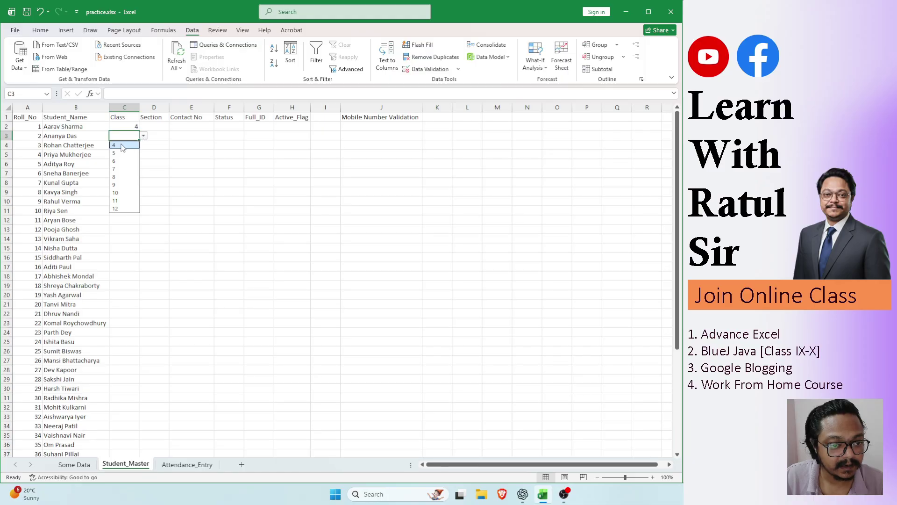
pyautogui.click(126, 144)
pyautogui.click(126, 144)
pyautogui.click(143, 145)
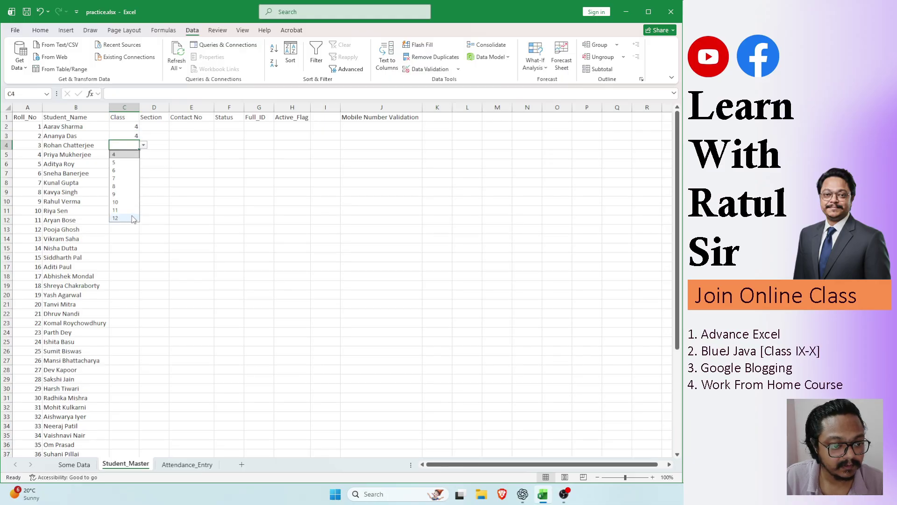
pyautogui.click(131, 221)
# - Choose class 4 in C5 and class 12 in C6, and clear the trial values from C2 to C7
pyautogui.click(124, 154)
pyautogui.click(143, 154)
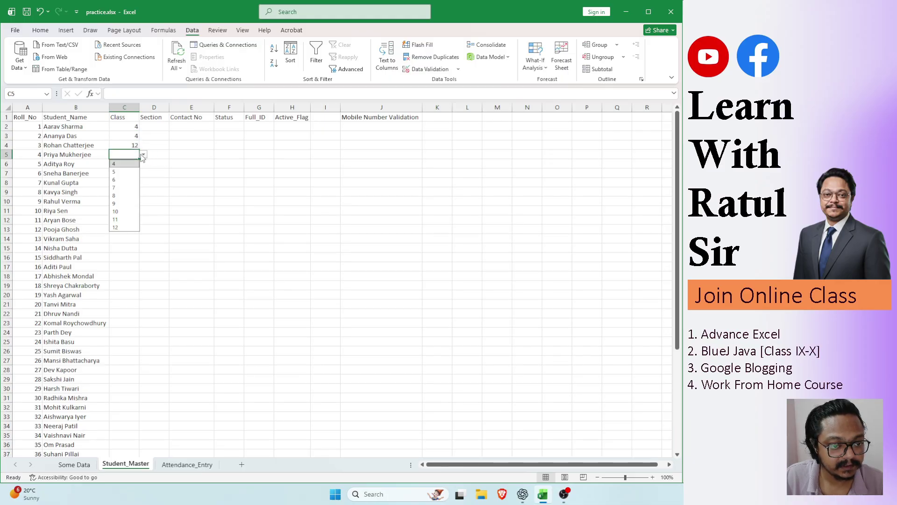
pyautogui.click(122, 164)
pyautogui.click(125, 164)
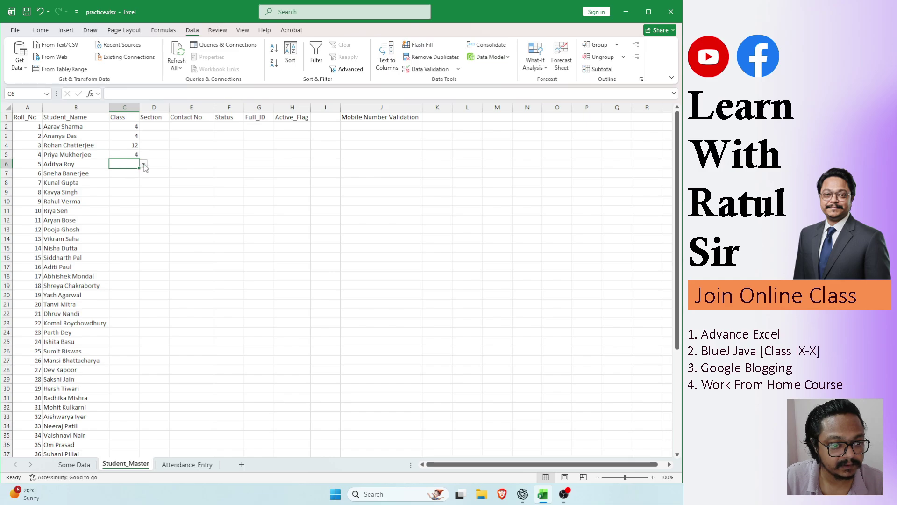
pyautogui.click(143, 164)
pyautogui.click(118, 239)
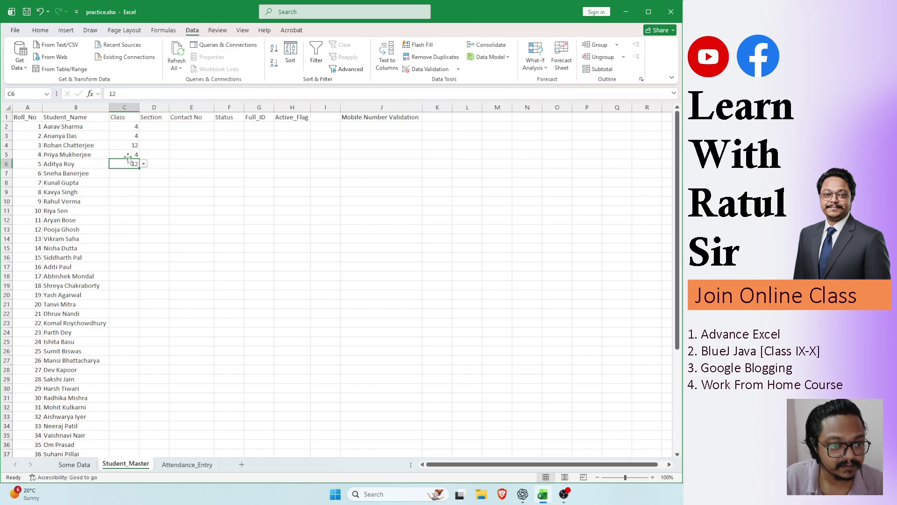
pyautogui.moveTo(121, 129); pyautogui.dragTo(122, 170)
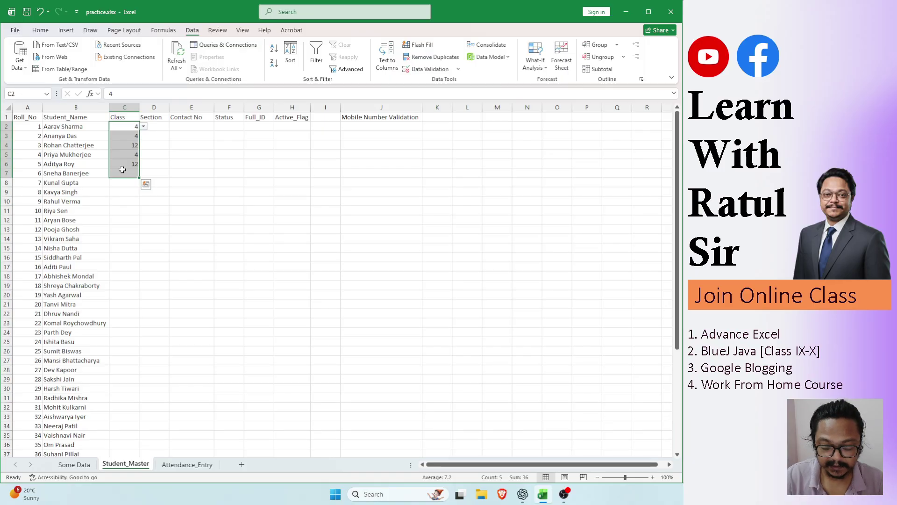
pyautogui.press('Delete')
# - Choose class 10 from the dropdown in C2 and fill it down the Class column to C41
pyautogui.click(119, 127)
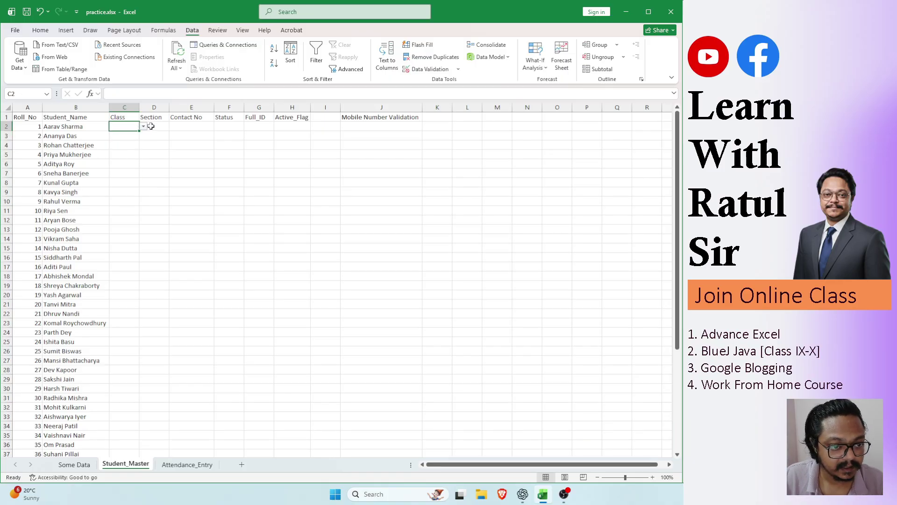
pyautogui.click(143, 126)
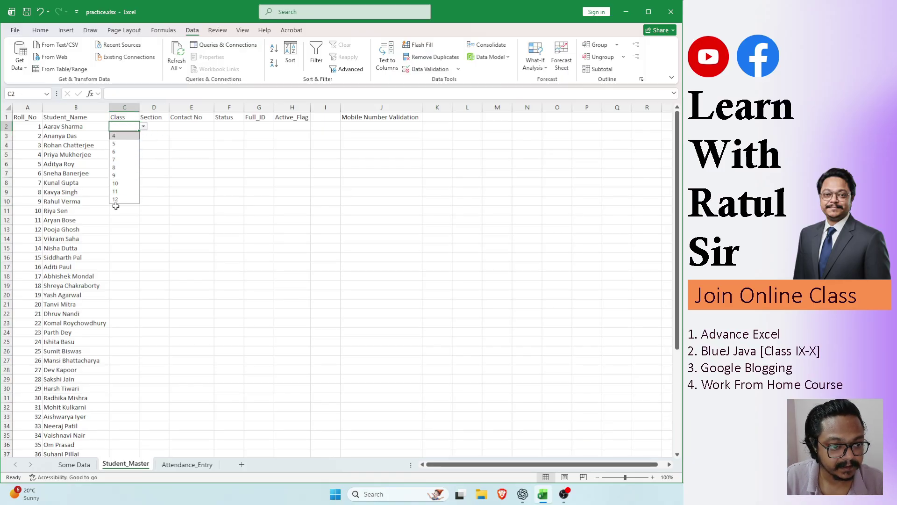
pyautogui.click(115, 183)
pyautogui.moveTo(139, 132); pyautogui.dragTo(116, 417)
pyautogui.scroll(3, 168, 224)
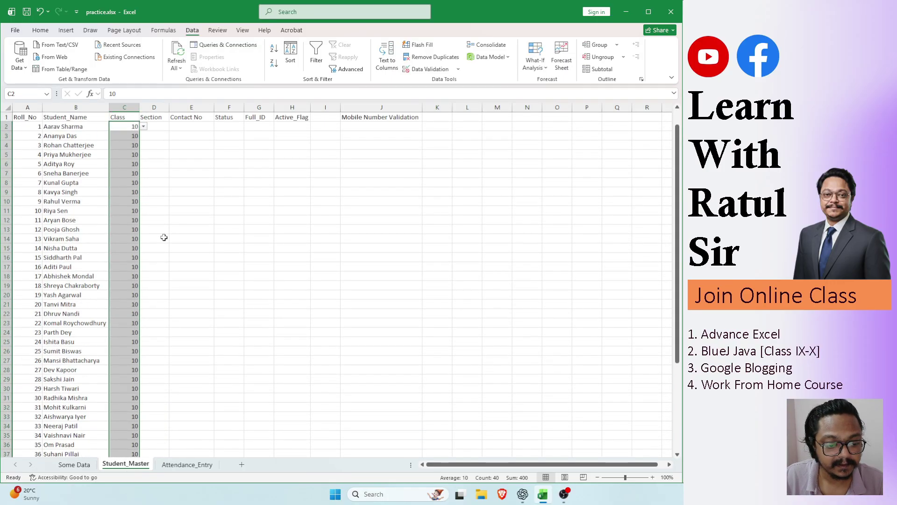
pyautogui.click(168, 154)
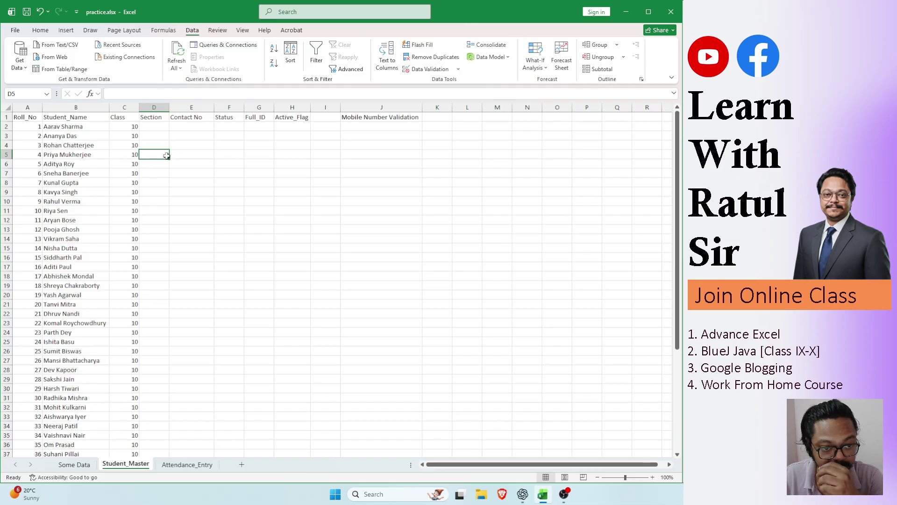
# - Add list data validation to the Section cells D2 to D41, sourced from D4:D7 on the Some Data sheet
pyautogui.click(157, 126)
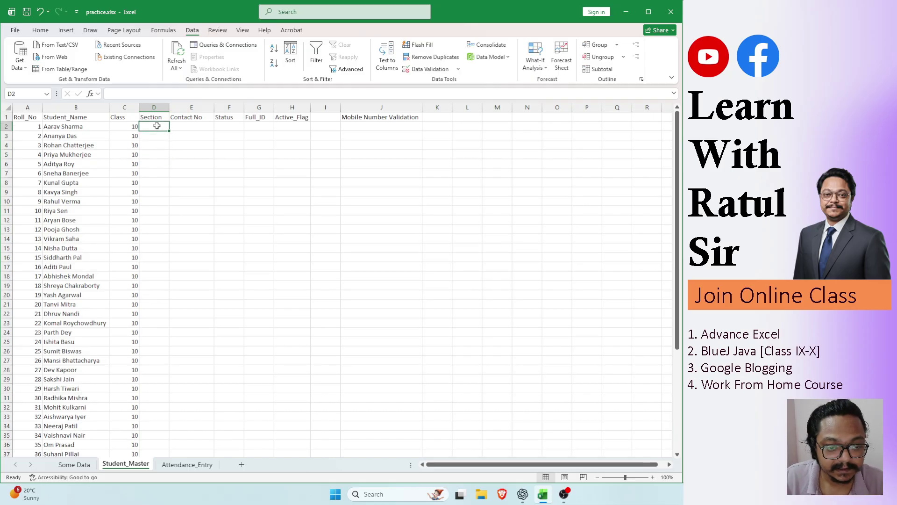
pyautogui.moveTo(158, 127); pyautogui.dragTo(150, 437)
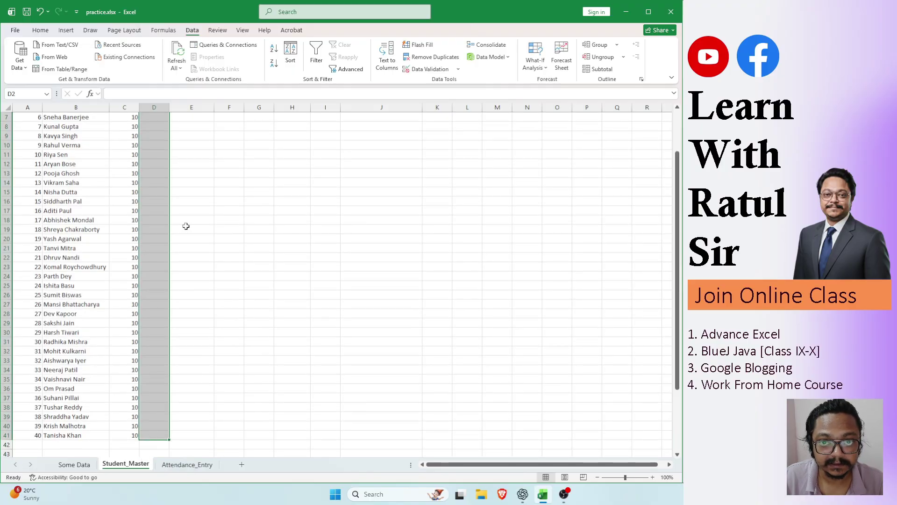
pyautogui.scroll(2, 164, 224)
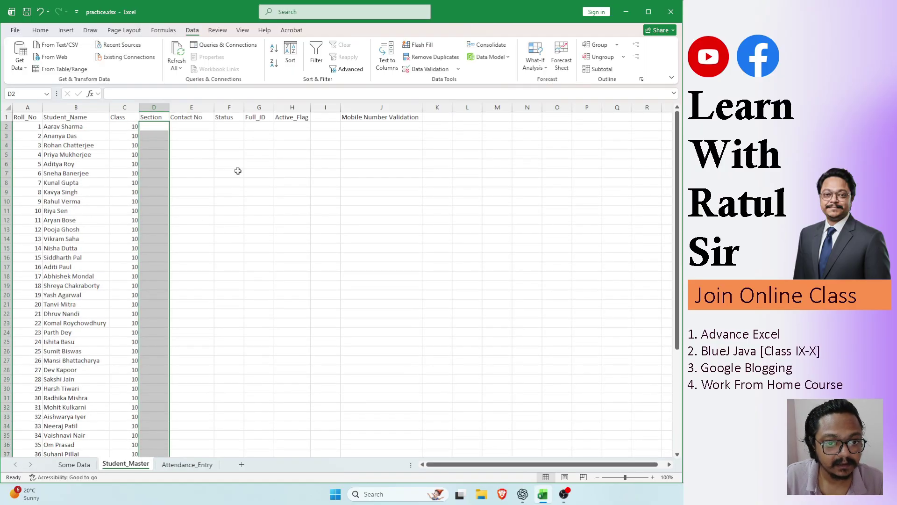
pyautogui.click(426, 68)
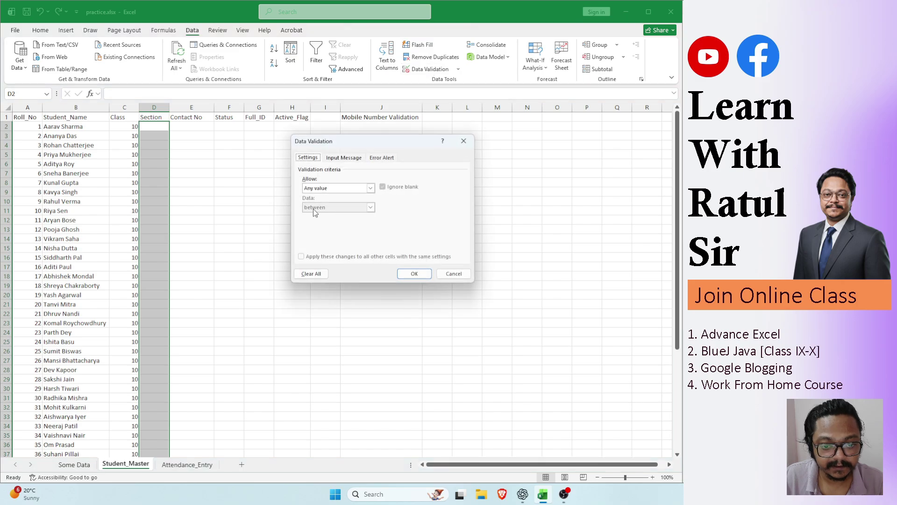
pyautogui.click(321, 188)
pyautogui.click(319, 215)
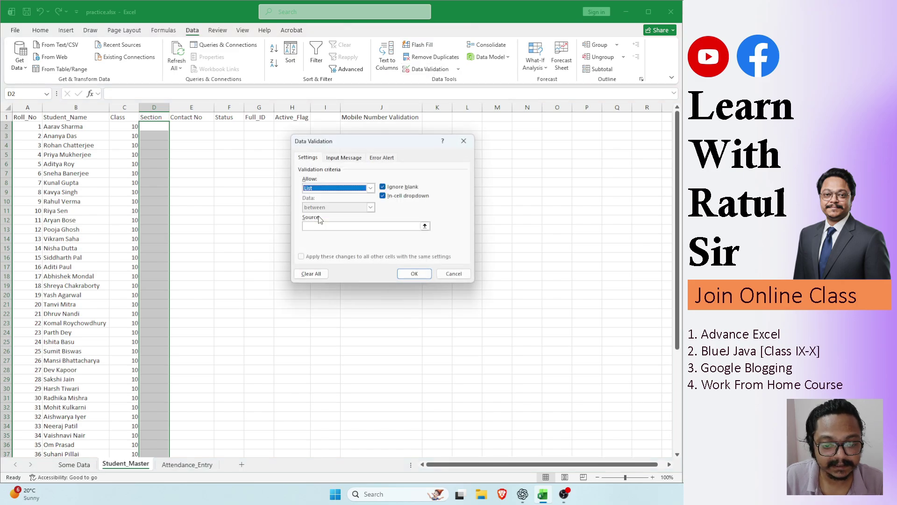
pyautogui.click(425, 226)
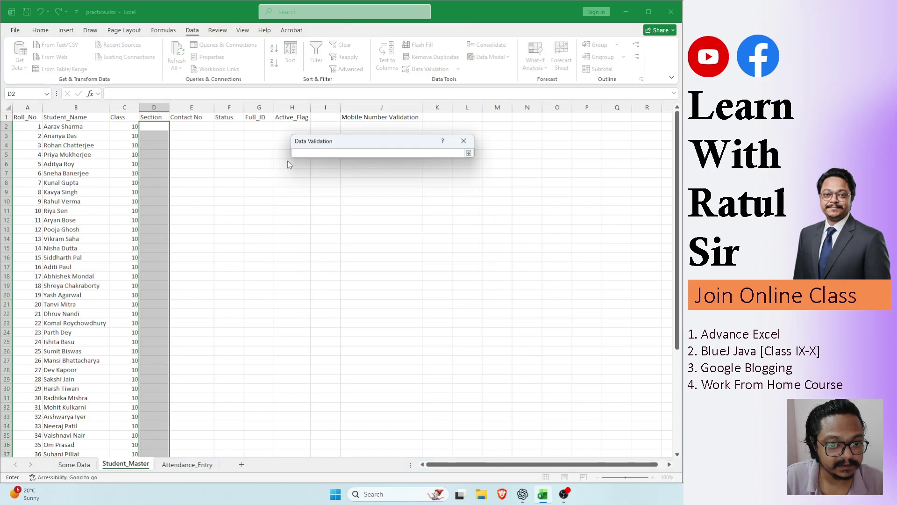
pyautogui.click(75, 465)
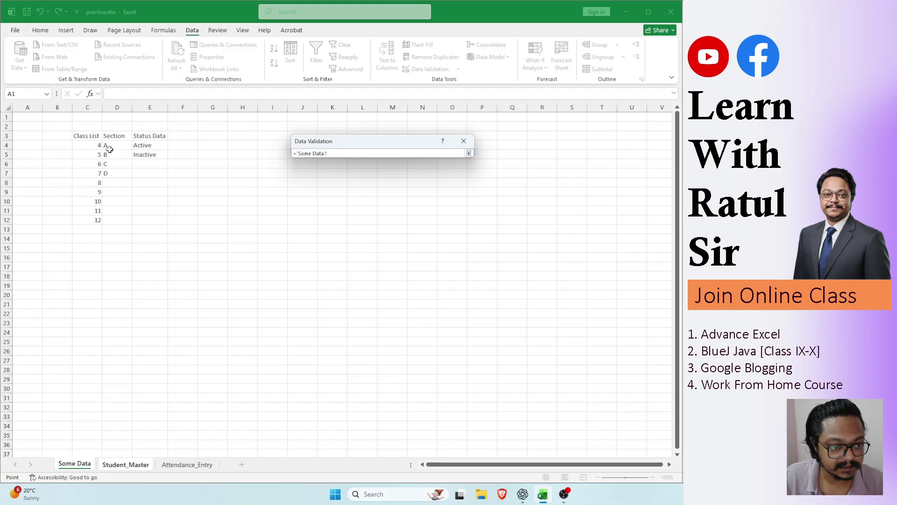
pyautogui.moveTo(109, 149); pyautogui.dragTo(115, 173)
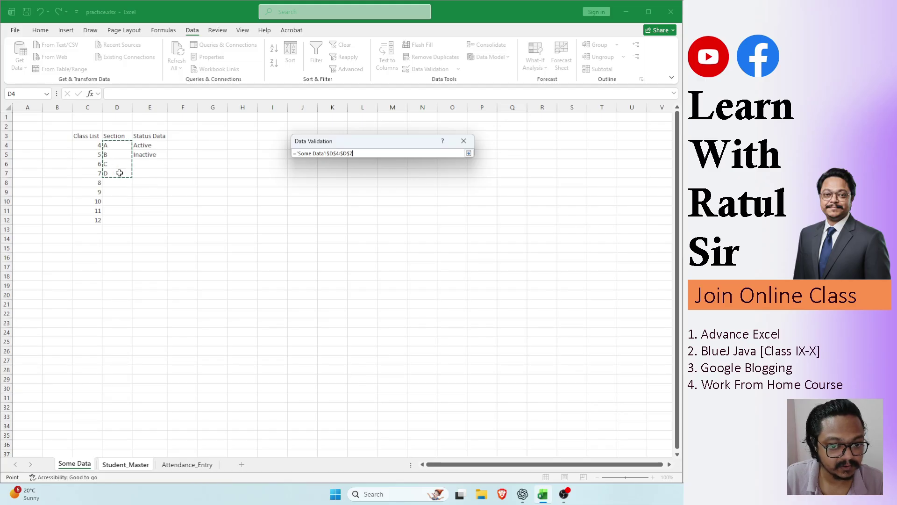
pyautogui.click(469, 154)
pyautogui.click(413, 272)
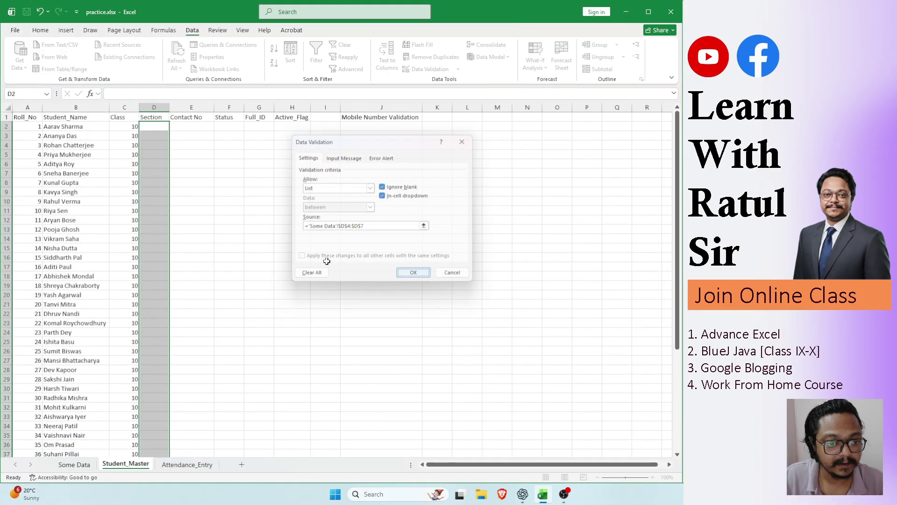
# - Choose sections B, C, A and D in D2, D3, D4 and D5 from their dropdowns
pyautogui.click(156, 126)
pyautogui.click(172, 126)
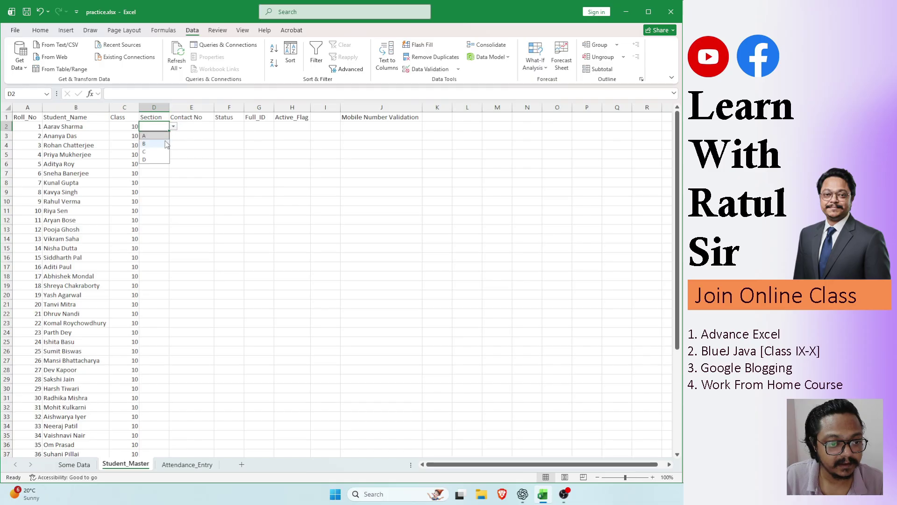
pyautogui.click(167, 144)
pyautogui.click(159, 135)
pyautogui.click(173, 135)
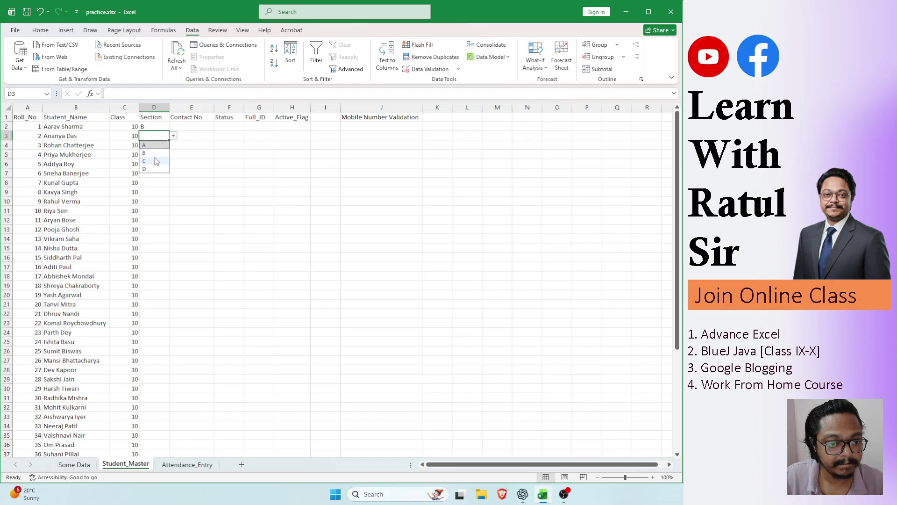
pyautogui.click(156, 162)
pyautogui.click(159, 145)
pyautogui.click(173, 145)
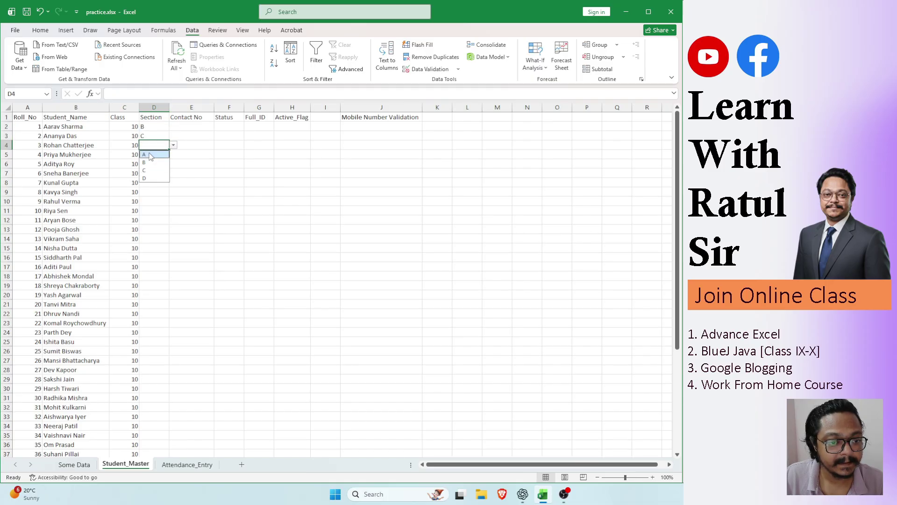
pyautogui.click(150, 156)
pyautogui.click(157, 154)
pyautogui.click(173, 154)
pyautogui.click(155, 187)
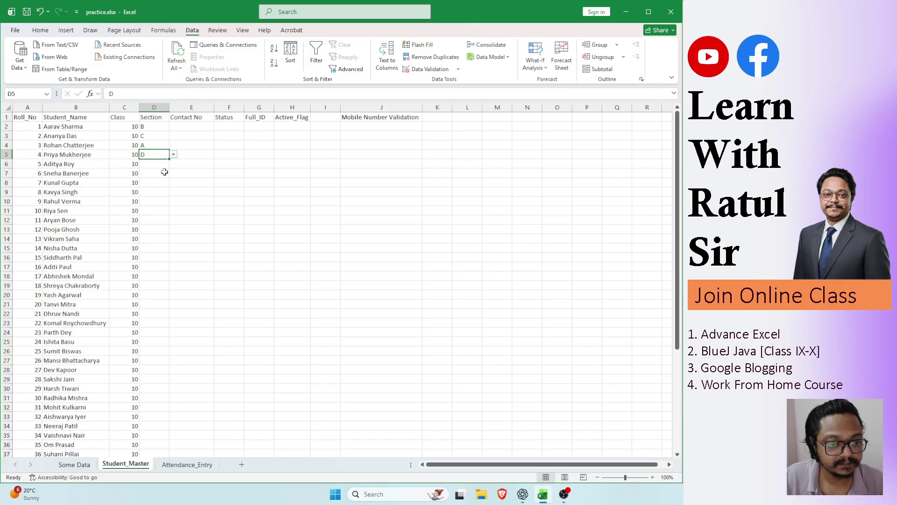
# - Clear the trial section values from D2 to D5
pyautogui.click(162, 166)
pyautogui.click(154, 136)
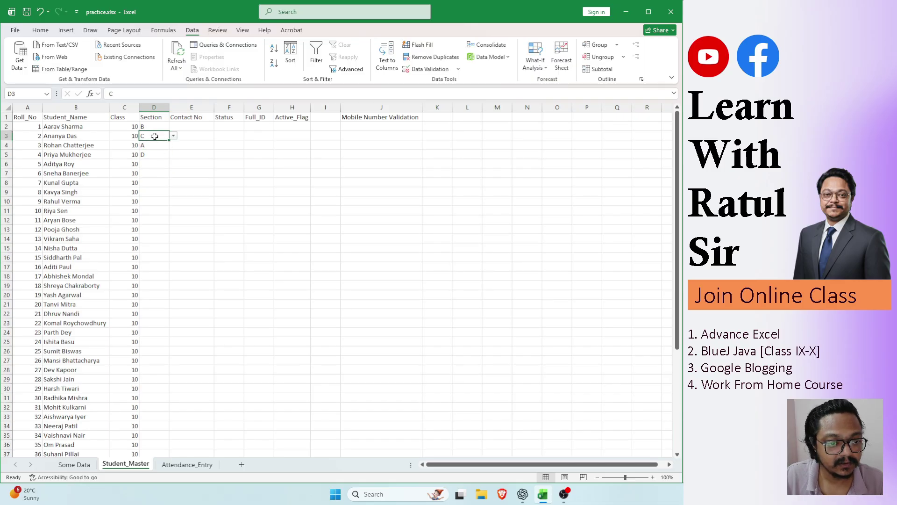
pyautogui.moveTo(156, 126); pyautogui.dragTo(154, 156)
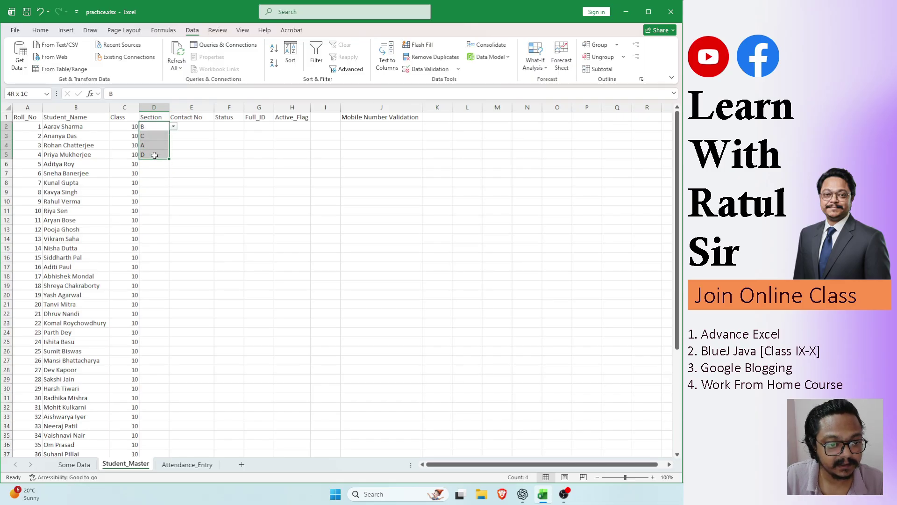
pyautogui.press('Delete')
# - Choose section A from the dropdown in D2 and fill it down to D21
pyautogui.click(149, 127)
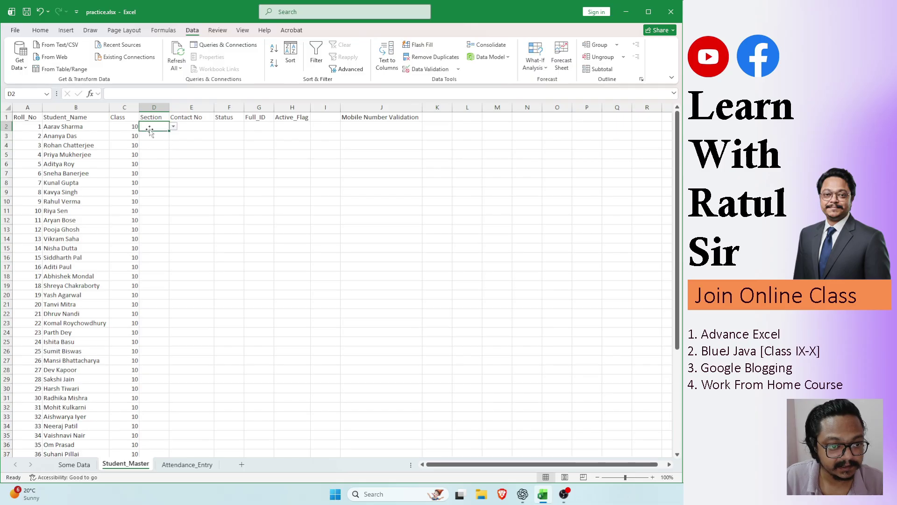
pyautogui.click(173, 126)
pyautogui.click(154, 139)
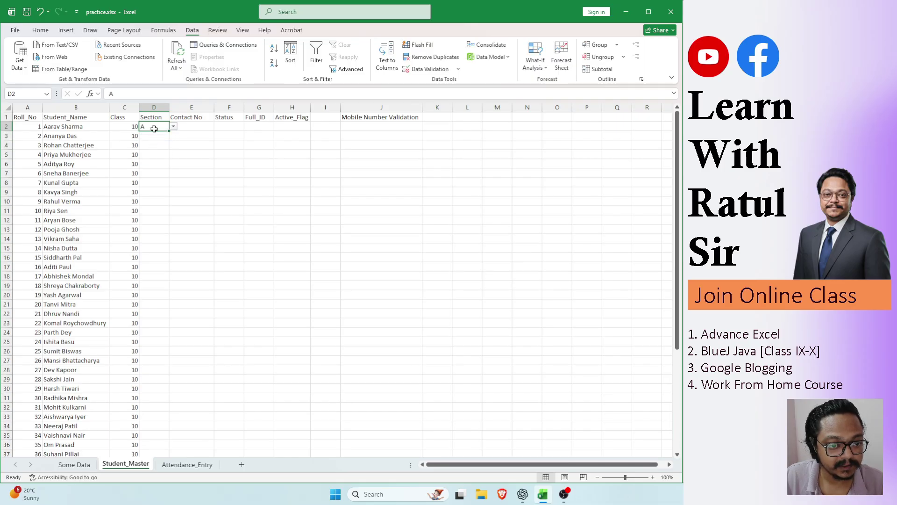
pyautogui.moveTo(154, 129); pyautogui.dragTo(150, 302)
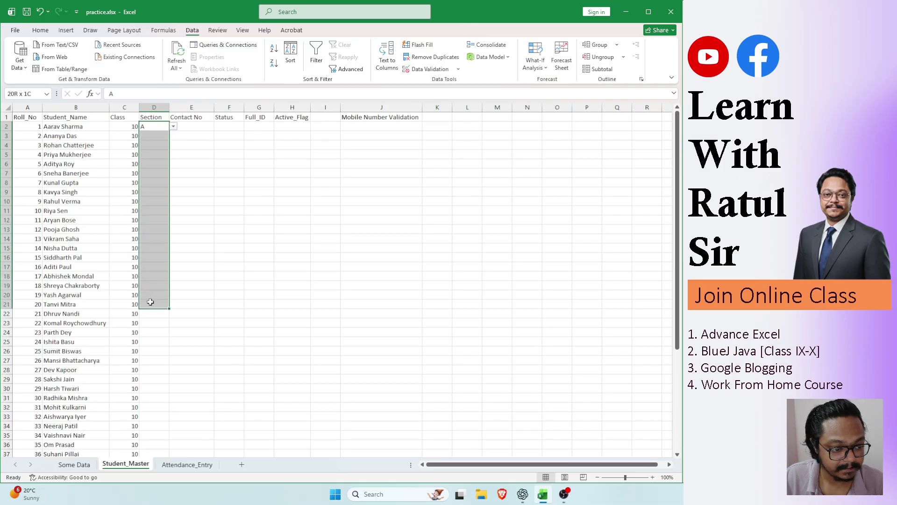
pyautogui.hotkey('ctrl', 'd')
# - Choose section B from the dropdown in D22 and fill it down to D41
pyautogui.scroll(-3, 149, 299)
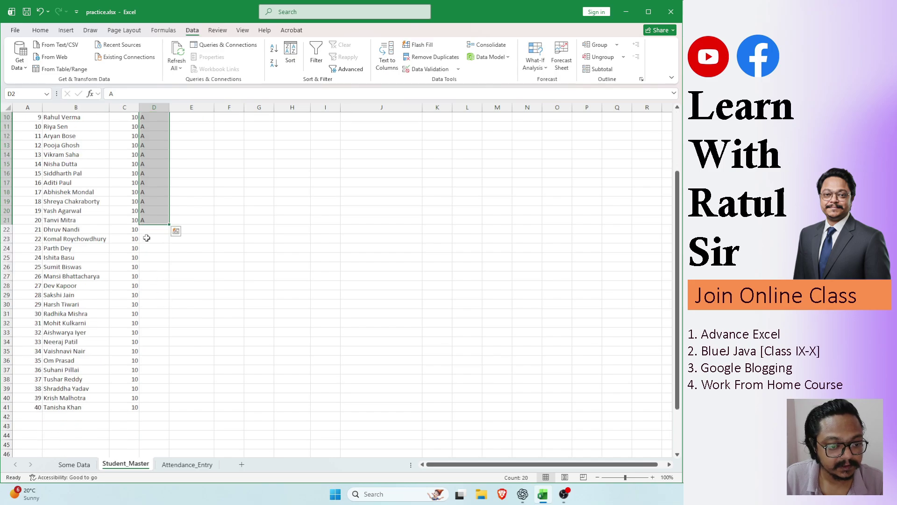
pyautogui.click(153, 230)
pyautogui.click(173, 230)
pyautogui.click(156, 244)
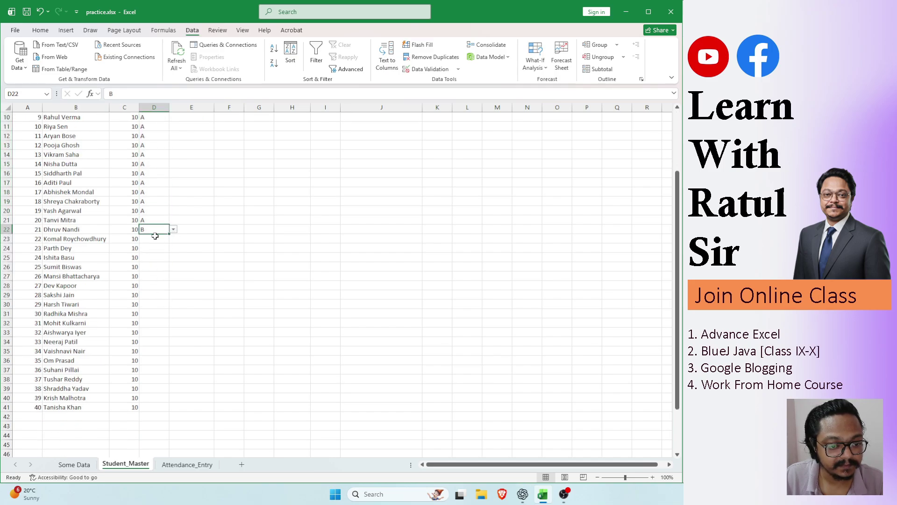
pyautogui.moveTo(155, 233); pyautogui.dragTo(145, 408)
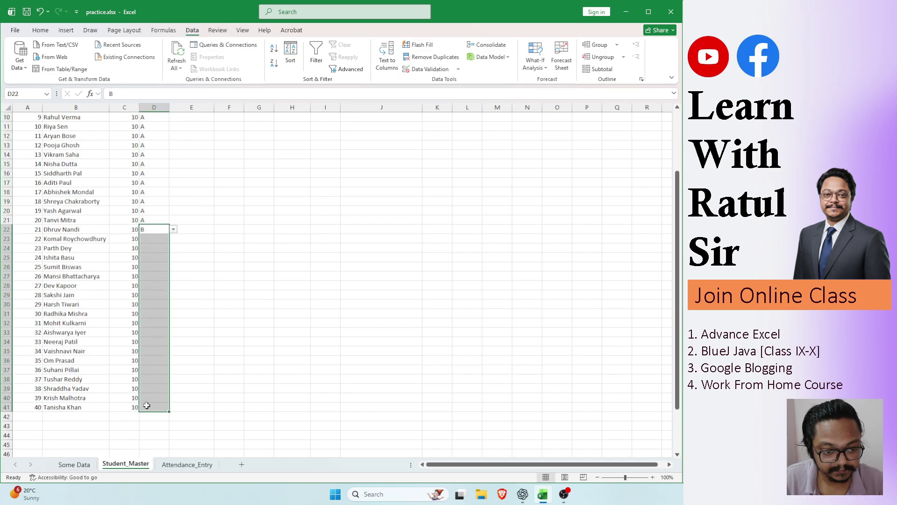
pyautogui.hotkey('ctrl', 'd')
pyautogui.click(199, 221)
pyautogui.scroll(3, 198, 224)
# - Add a new sheet after Student_Master and paste the copied list of contact numbers starting at A1
pyautogui.click(206, 128)
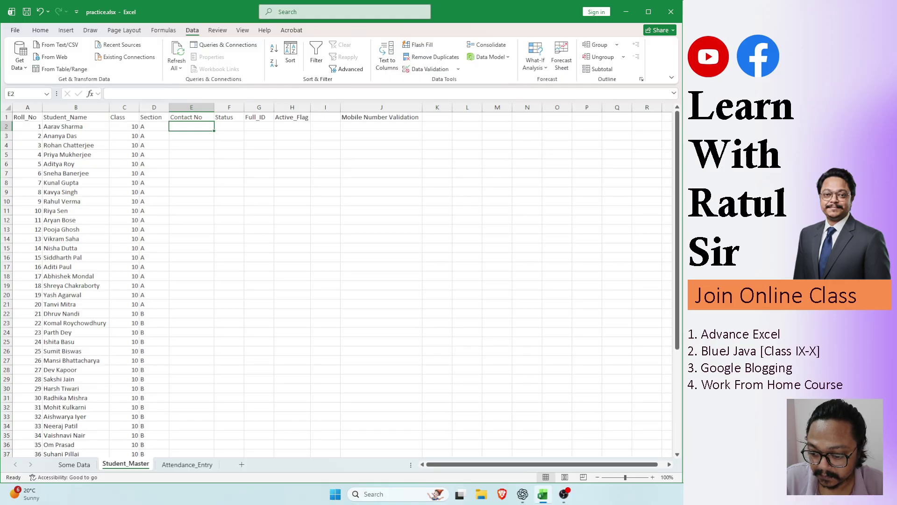
pyautogui.hotkey('alt', 'Tab')
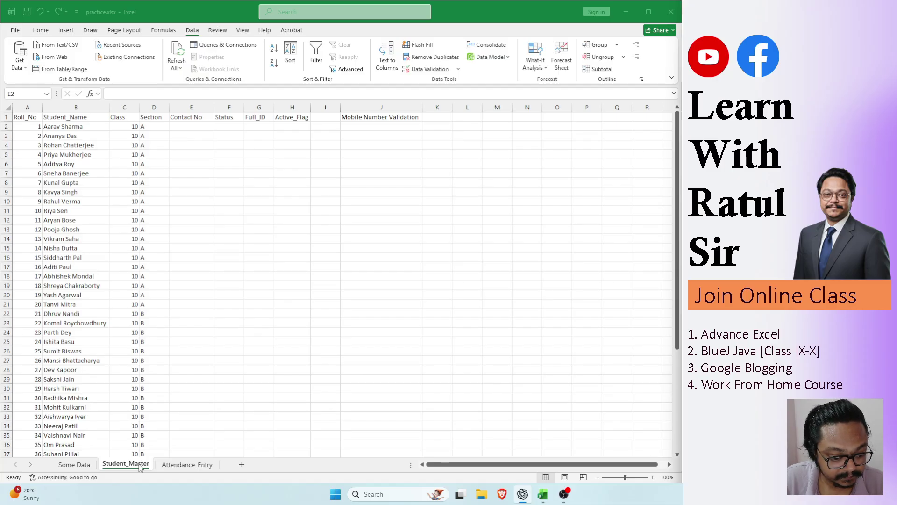
pyautogui.click(243, 465)
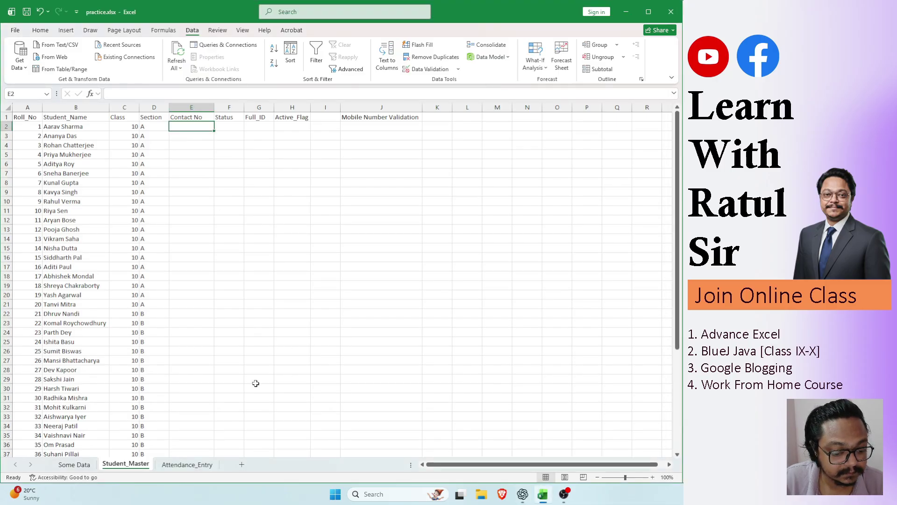
pyautogui.click(242, 464)
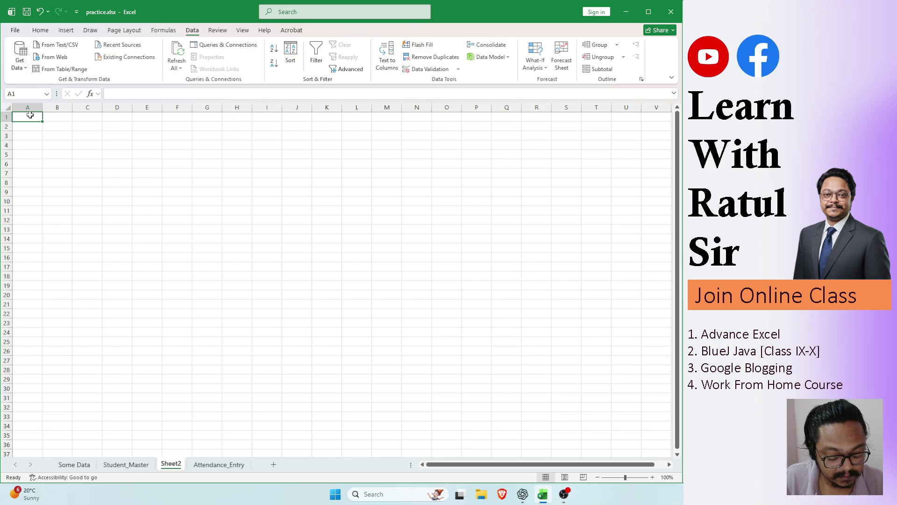
pyautogui.hotkey('ctrl', 'v')
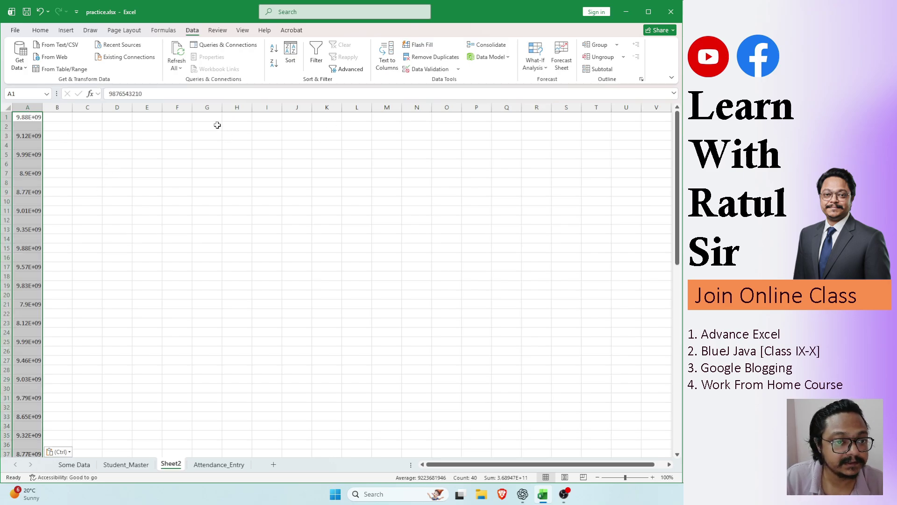
# - Turn on text wrapping for the pasted contact numbers and autofit the width of column A
pyautogui.click(41, 31)
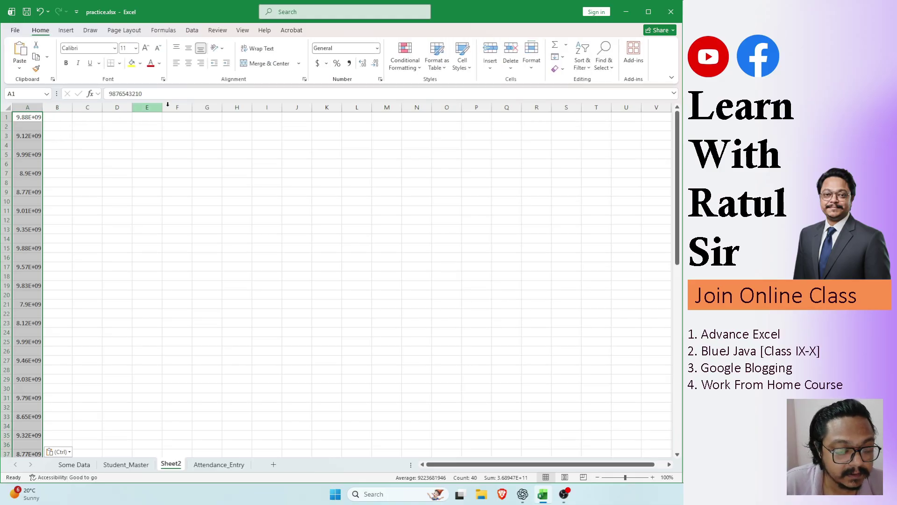
pyautogui.click(261, 49)
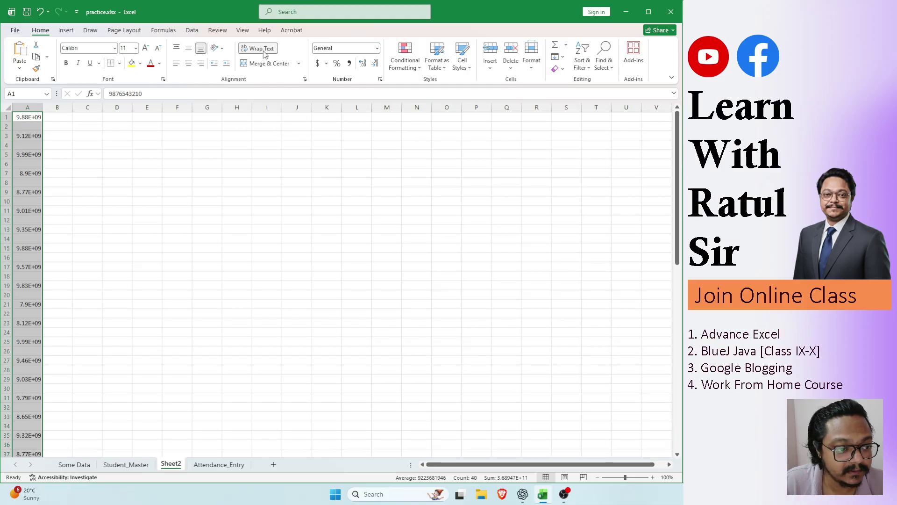
pyautogui.click(535, 71)
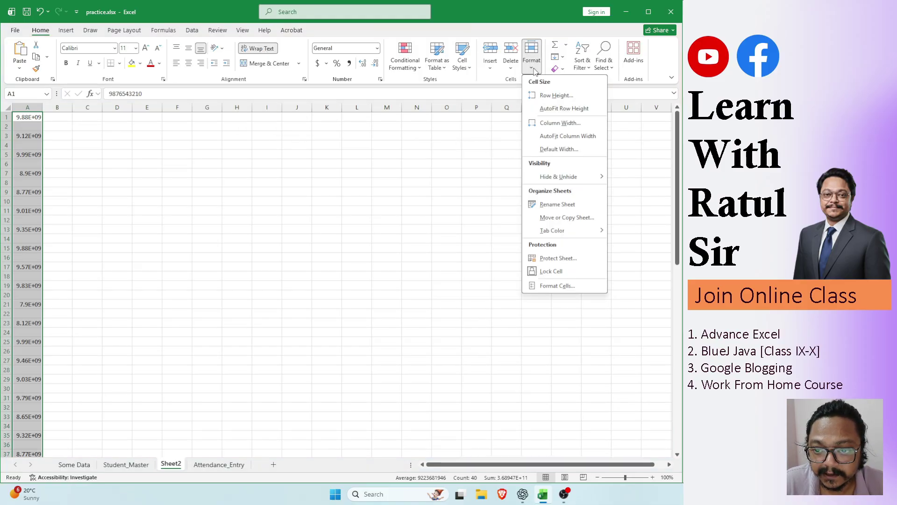
pyautogui.click(572, 140)
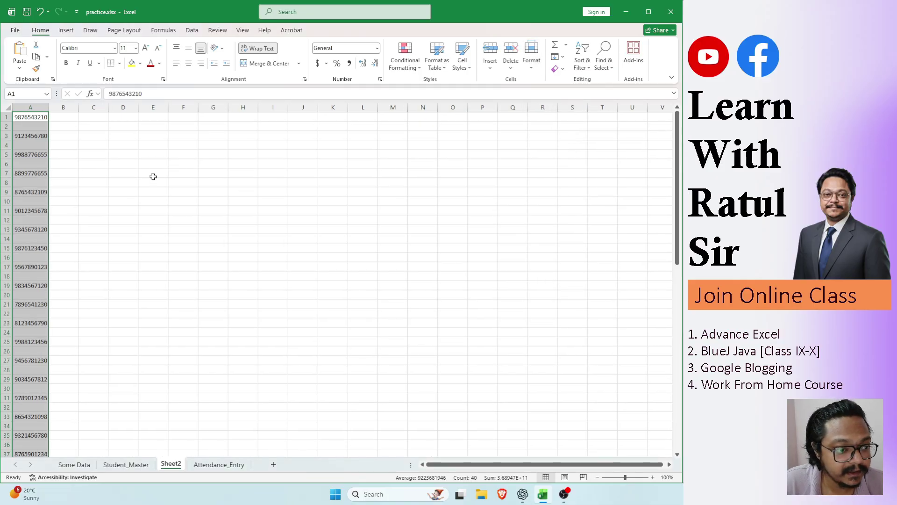
pyautogui.click(116, 171)
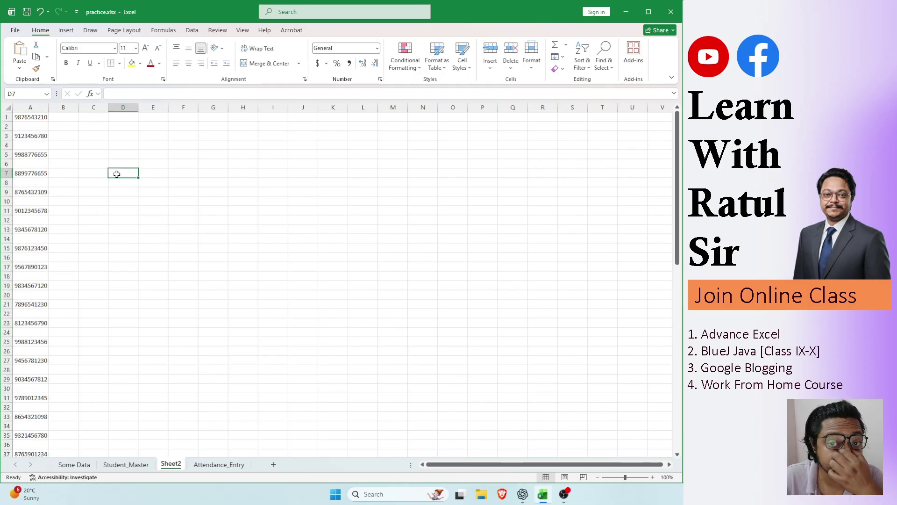
pyautogui.click(30, 118)
pyautogui.click(35, 138)
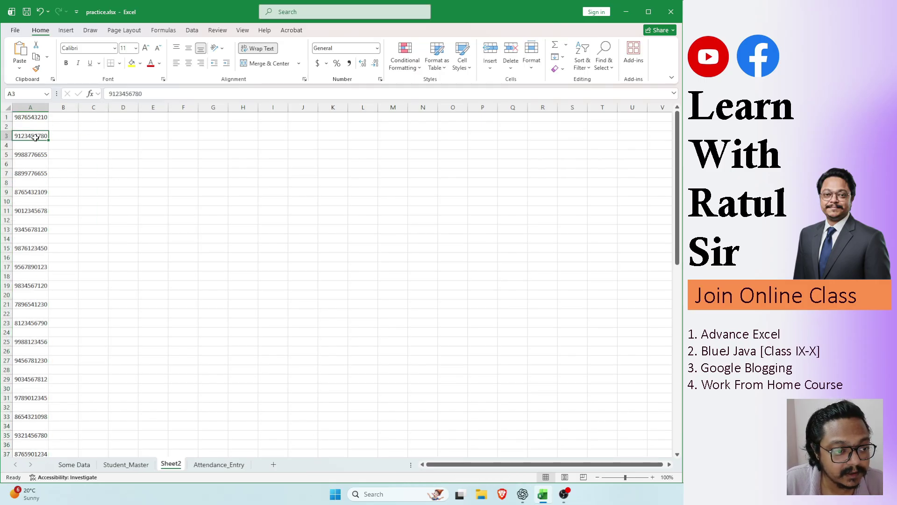
pyautogui.click(38, 120)
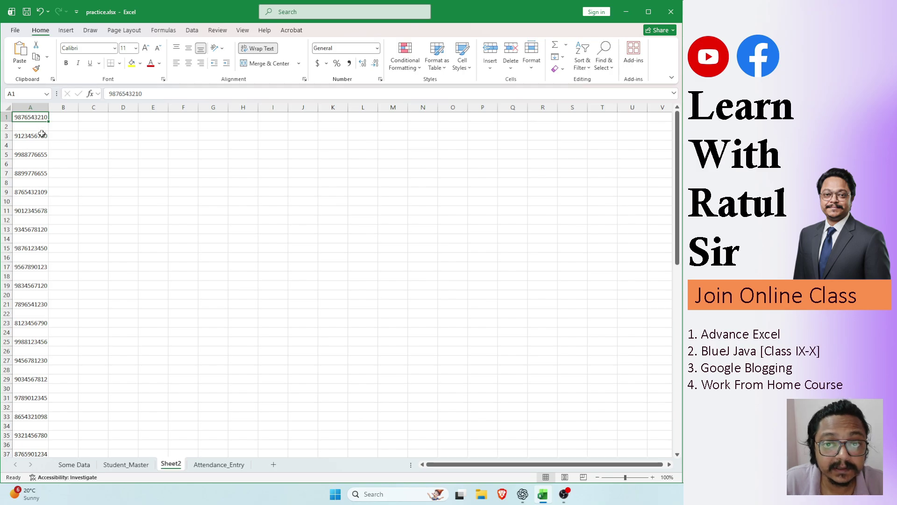
pyautogui.click(41, 137)
pyautogui.click(41, 124)
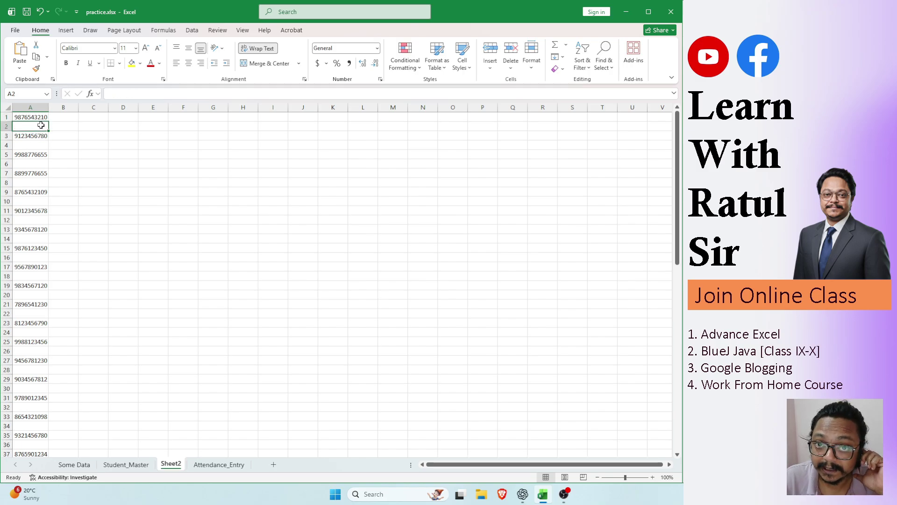
pyautogui.click(3, 125)
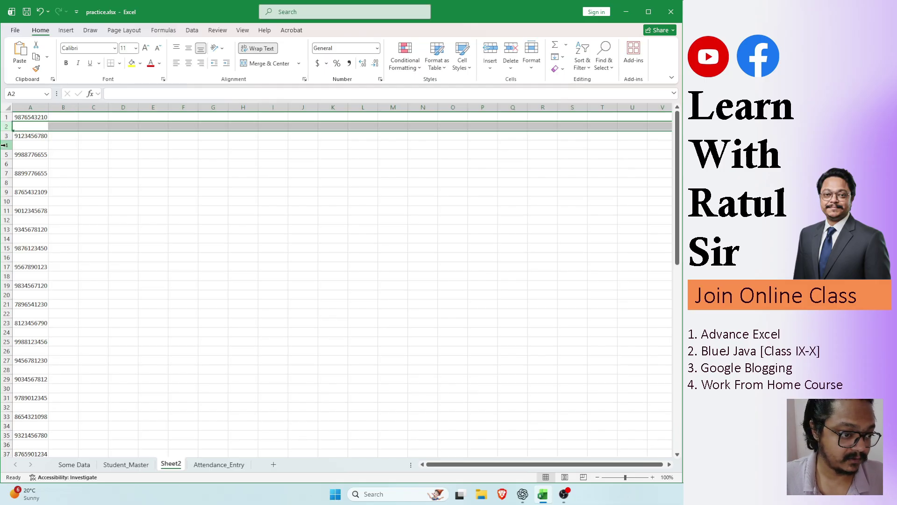
pyautogui.keyDown('shift'); pyautogui.click(4, 145); pyautogui.keyUp('shift')
pyautogui.click(7, 165)
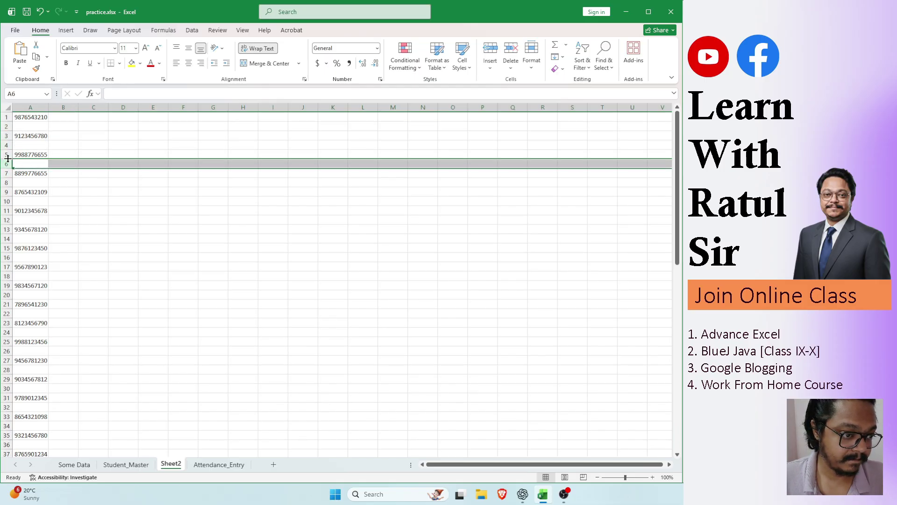
pyautogui.click(4, 126)
pyautogui.keyDown('ctrl'); pyautogui.click(3, 145); pyautogui.keyUp('ctrl')
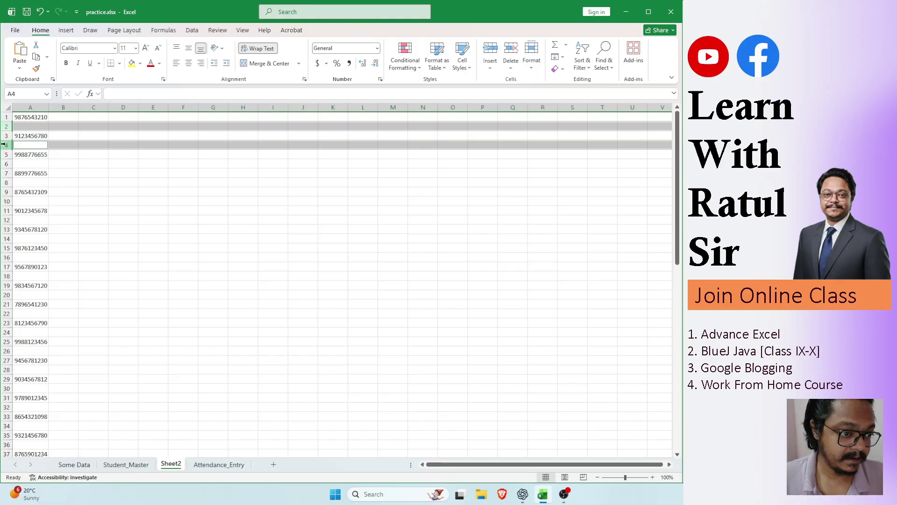
pyautogui.keyDown('ctrl'); pyautogui.click(5, 164); pyautogui.keyUp('ctrl')
pyautogui.keyDown('ctrl'); pyautogui.click(3, 183); pyautogui.keyUp('ctrl')
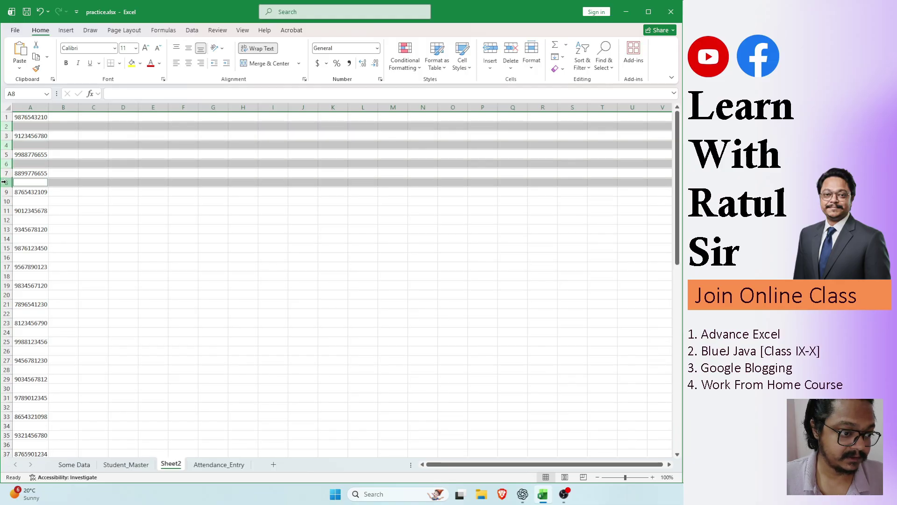
pyautogui.rightClick(4, 182)
pyautogui.press('Escape')
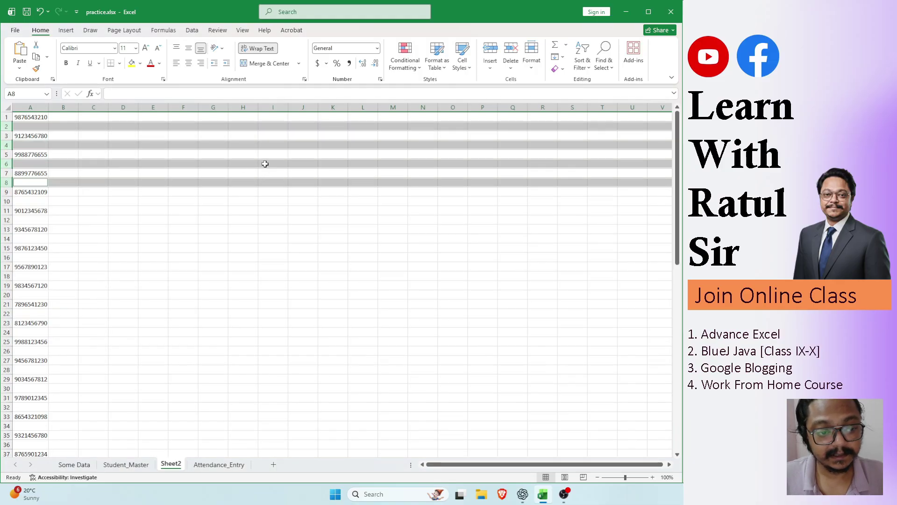
pyautogui.scroll(-13, 56, 186)
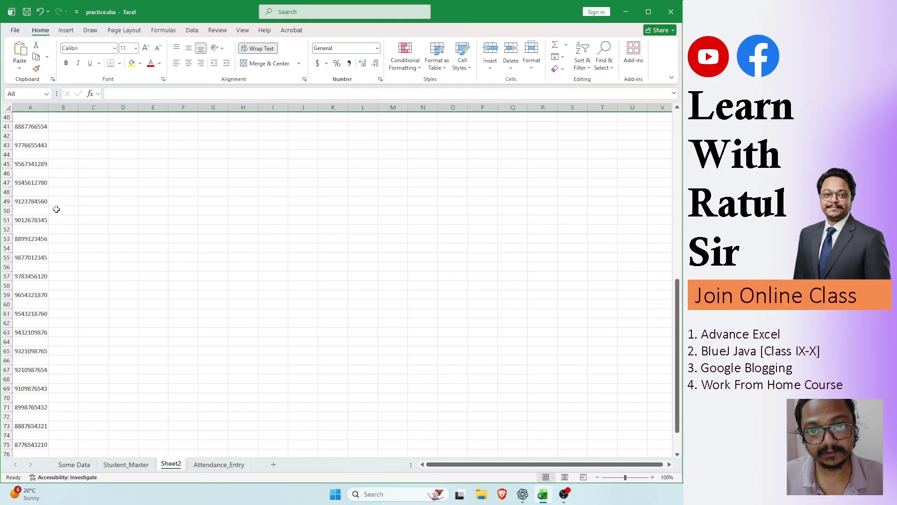
pyautogui.scroll(13, 57, 207)
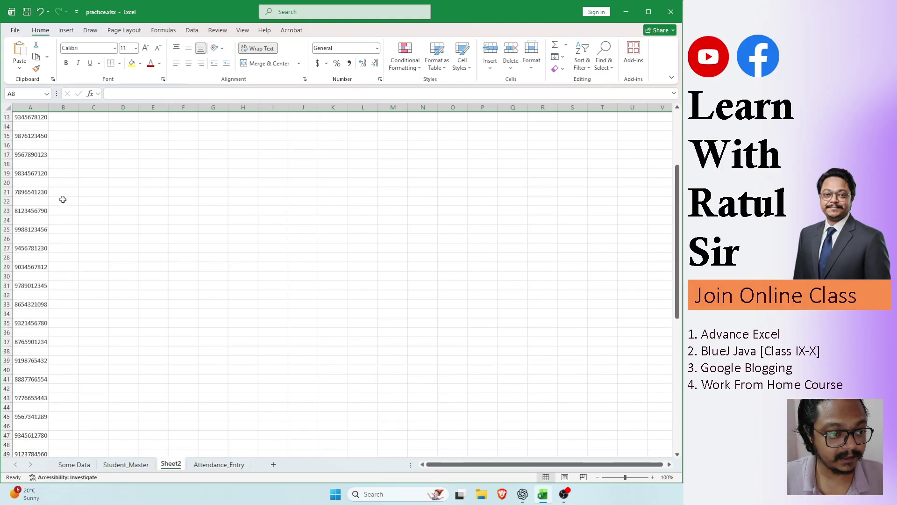
pyautogui.click(75, 144)
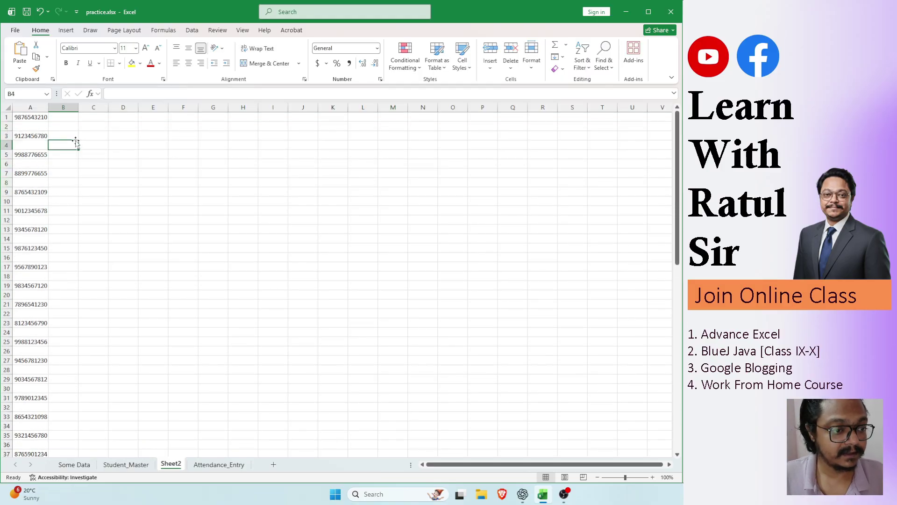
# - Select all blank cells between the contact numbers on Sheet2 with Go To Special and delete them with Shift cells up
pyautogui.click(3, 108)
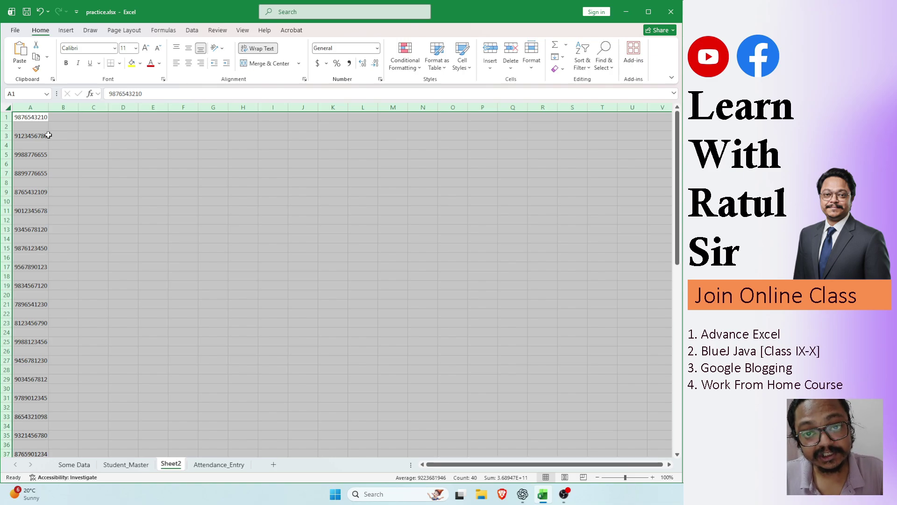
pyautogui.press('F5')
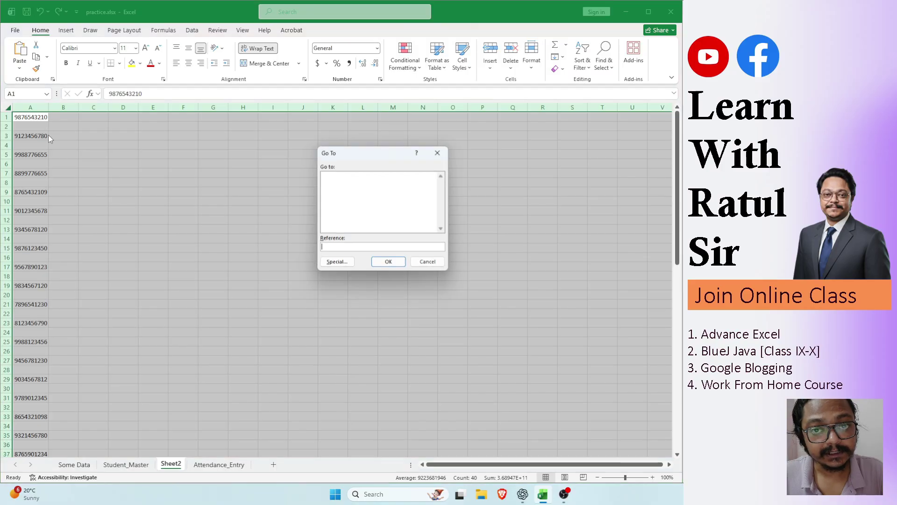
pyautogui.click(337, 263)
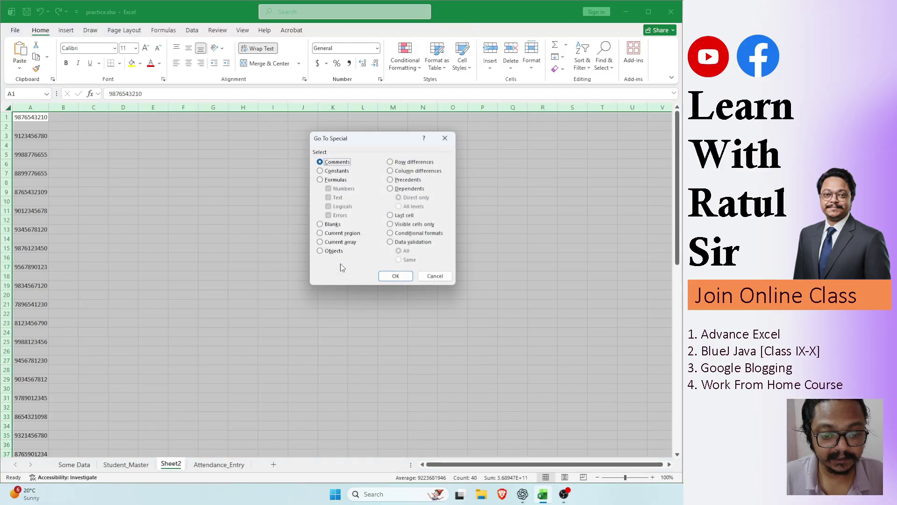
pyautogui.click(322, 224)
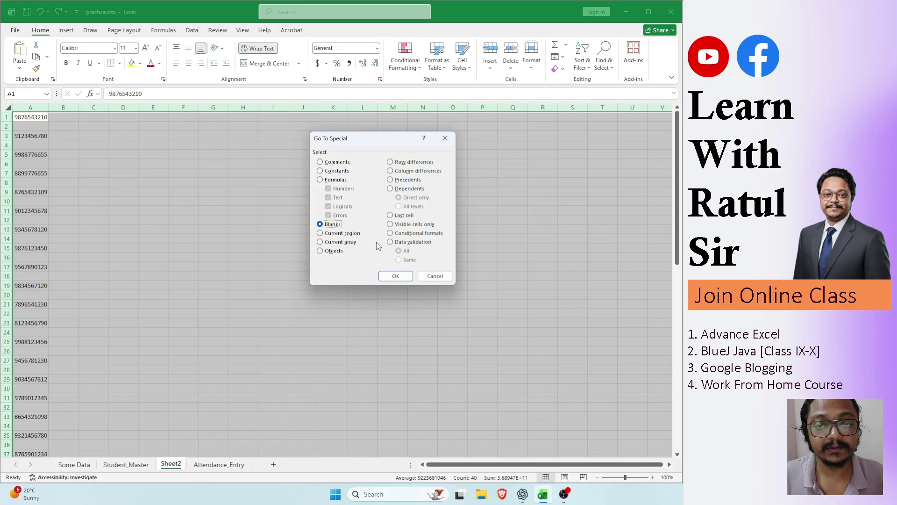
pyautogui.click(399, 276)
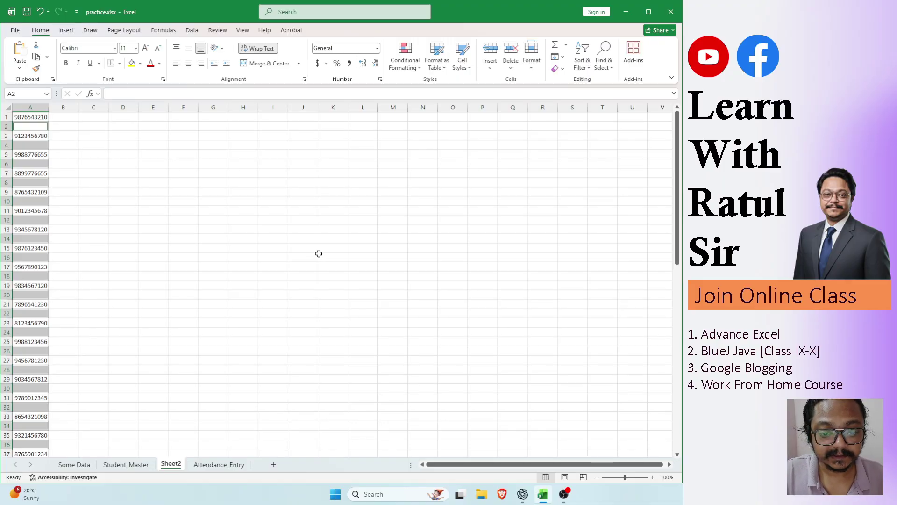
pyautogui.hotkey('ctrl', '-')
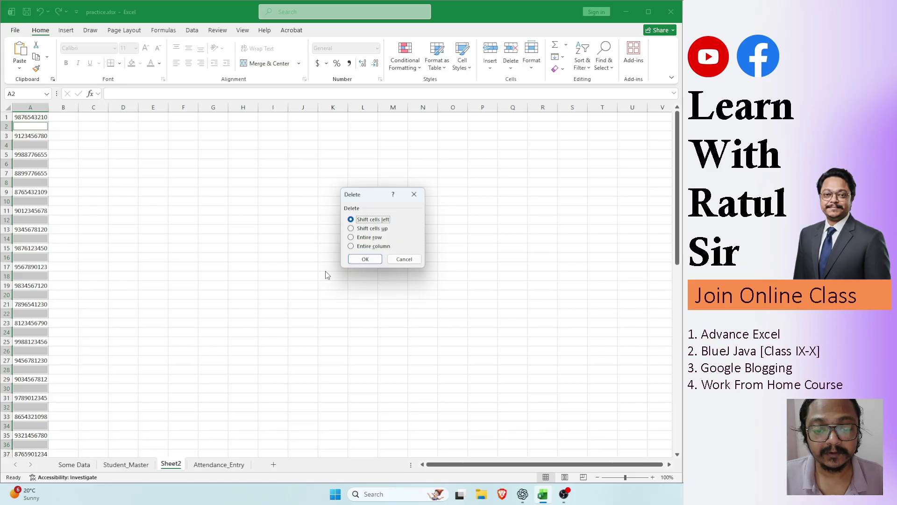
pyautogui.click(363, 231)
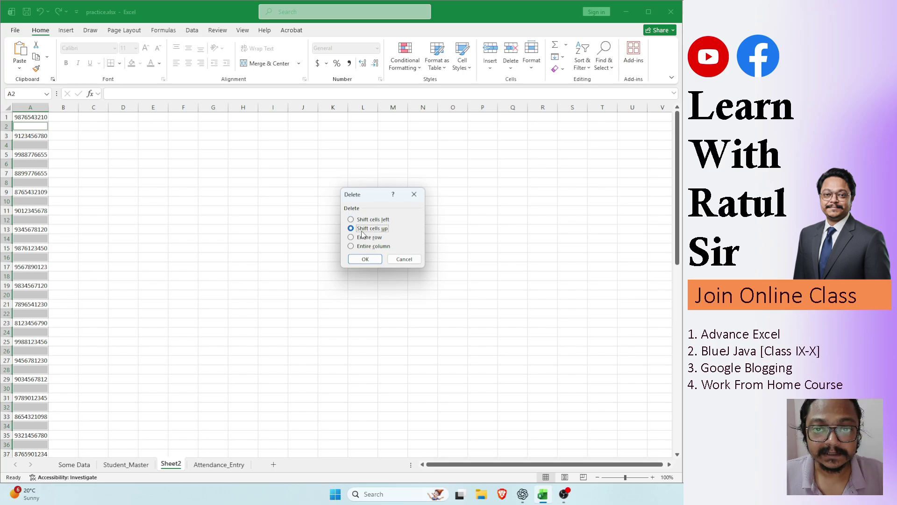
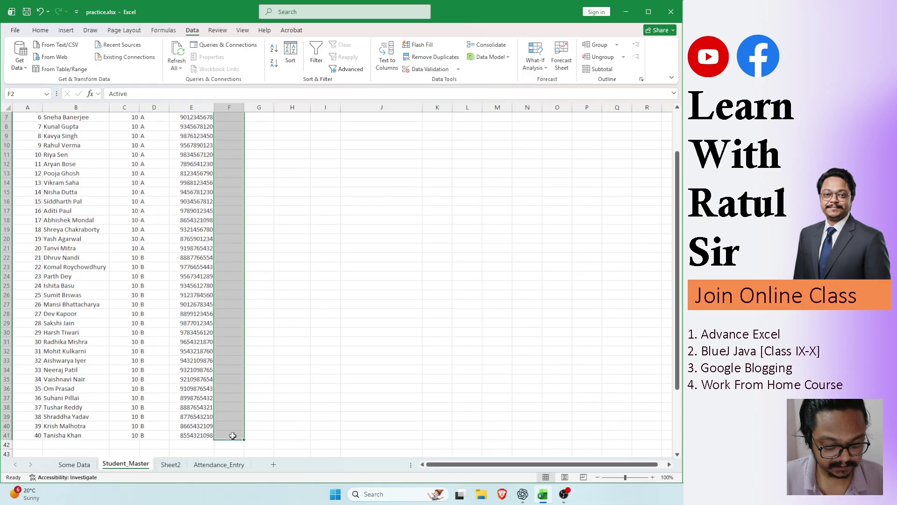
# - Fill the status Active from F2 down to F41 on Student_Master
pyautogui.hotkey('ctrl', 'd')
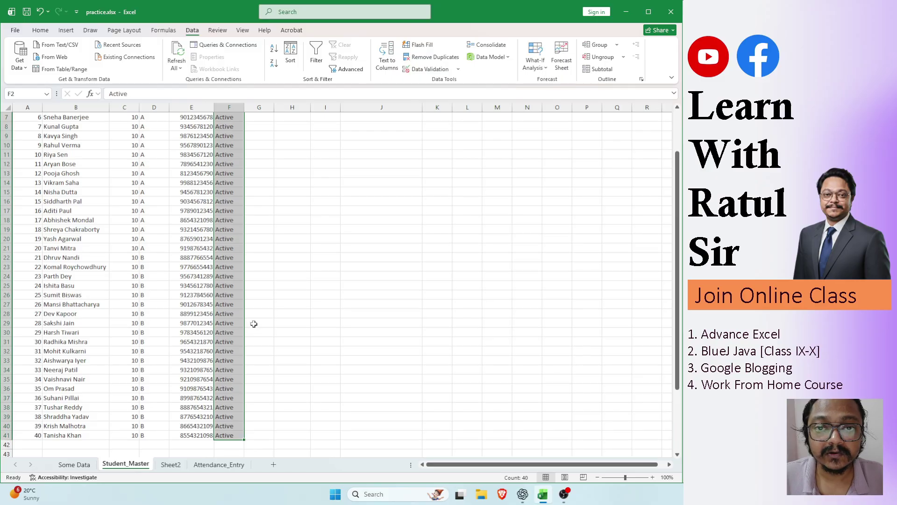
pyautogui.scroll(2, 252, 327)
pyautogui.click(388, 136)
pyautogui.click(562, 161)
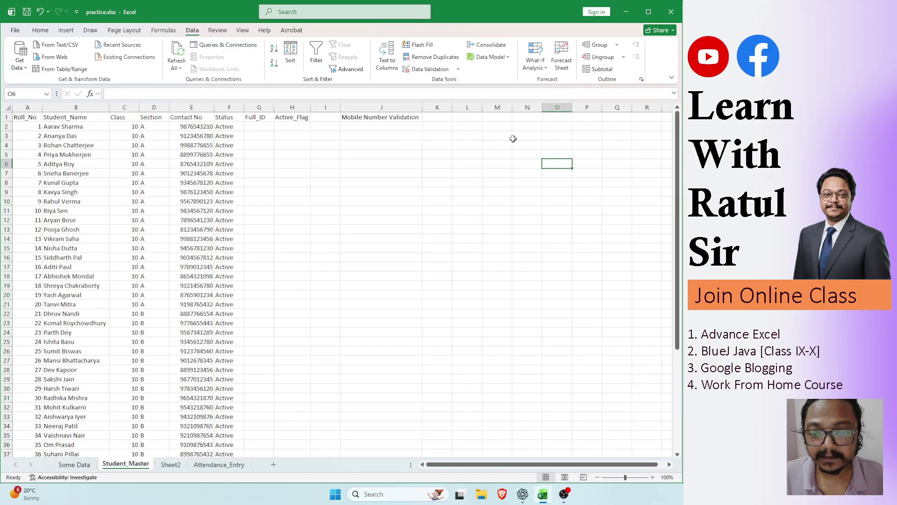
# - Enter the sample text Hello World in the empty cell N3
pyautogui.click(513, 138)
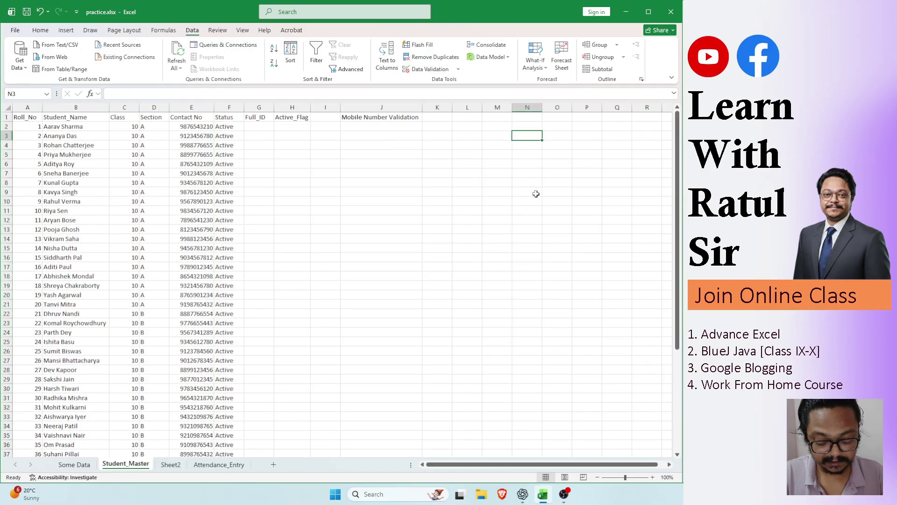
pyautogui.write('Hello')
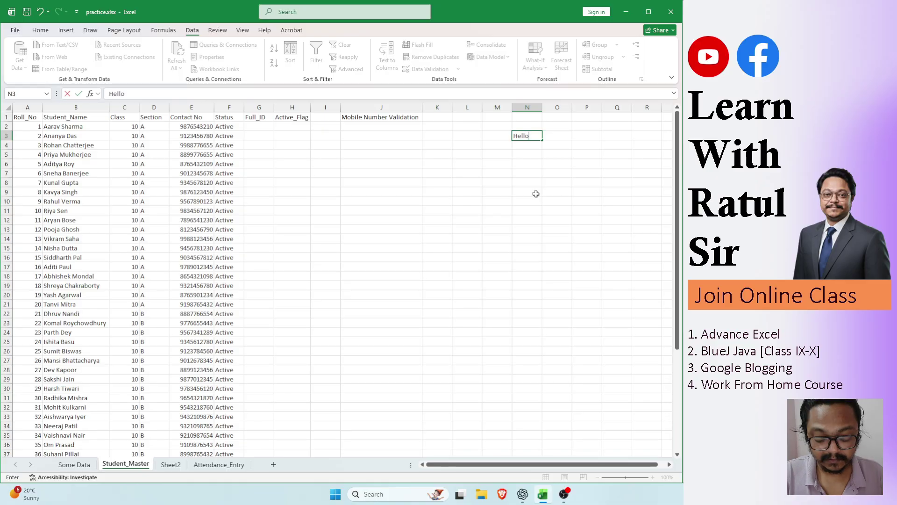
pyautogui.write(' World')
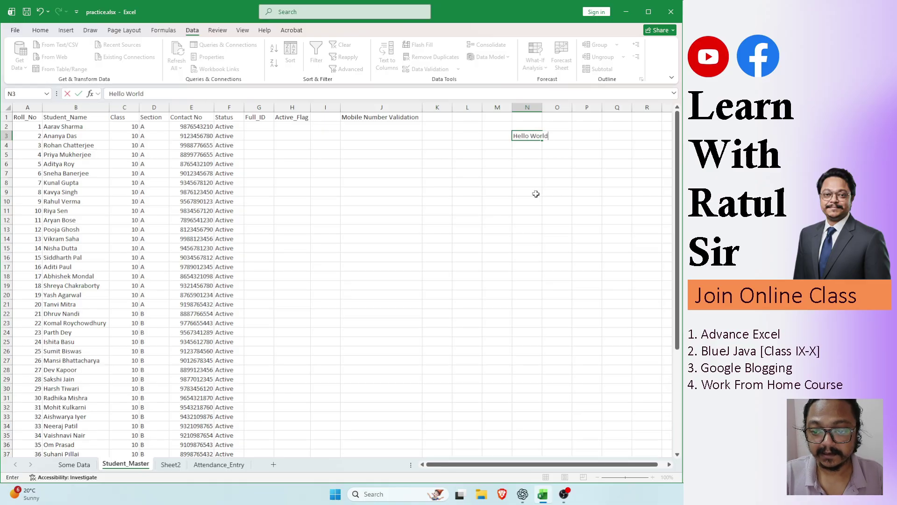
pyautogui.press('Return')
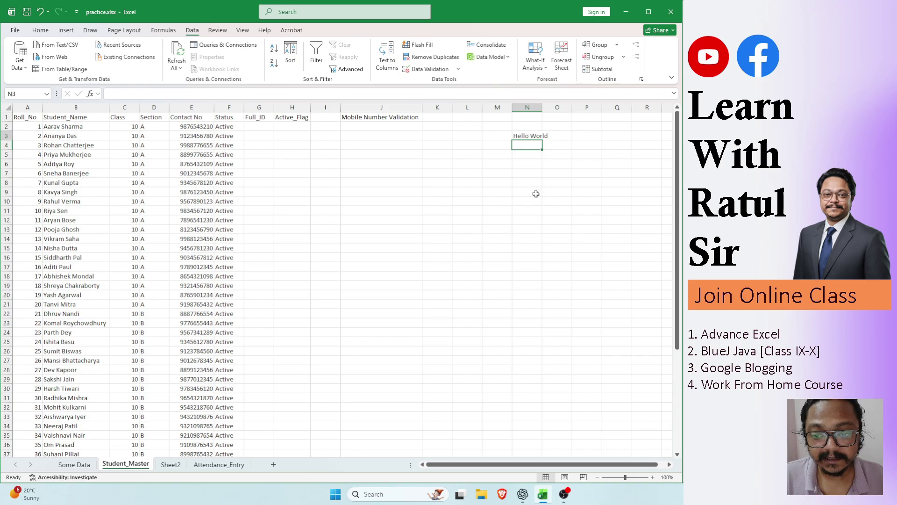
# - Copy the Hello World text from N3 into N4 and clear the copy selection
pyautogui.press('Up')
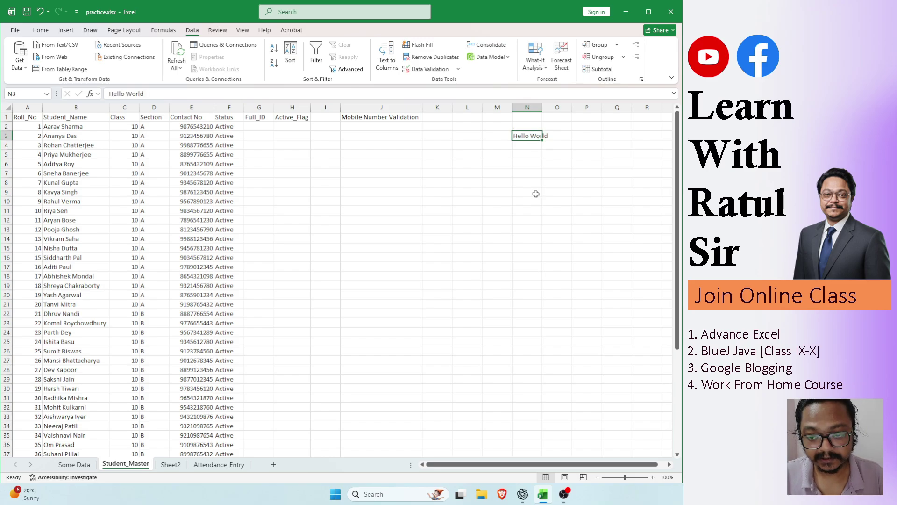
pyautogui.hotkey('ctrl', 'c')
pyautogui.press('Down')
pyautogui.hotkey('ctrl', 'v')
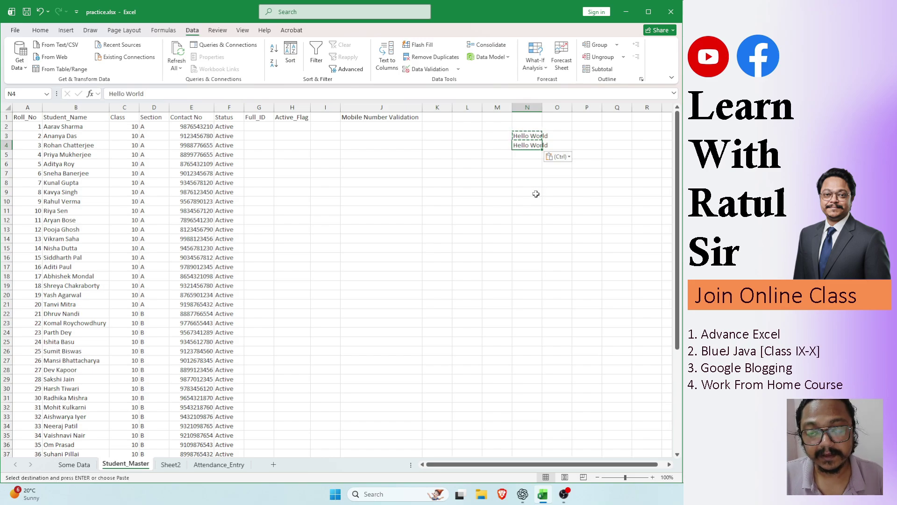
pyautogui.press('Down')
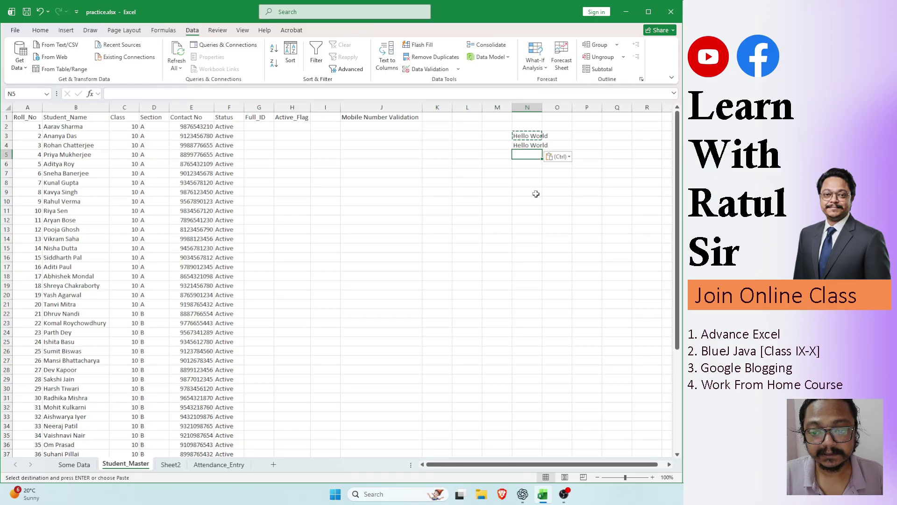
pyautogui.press('Escape')
# - Fill the Hello World text down from N4 into N5
pyautogui.press('Up')
pyautogui.press('Down')
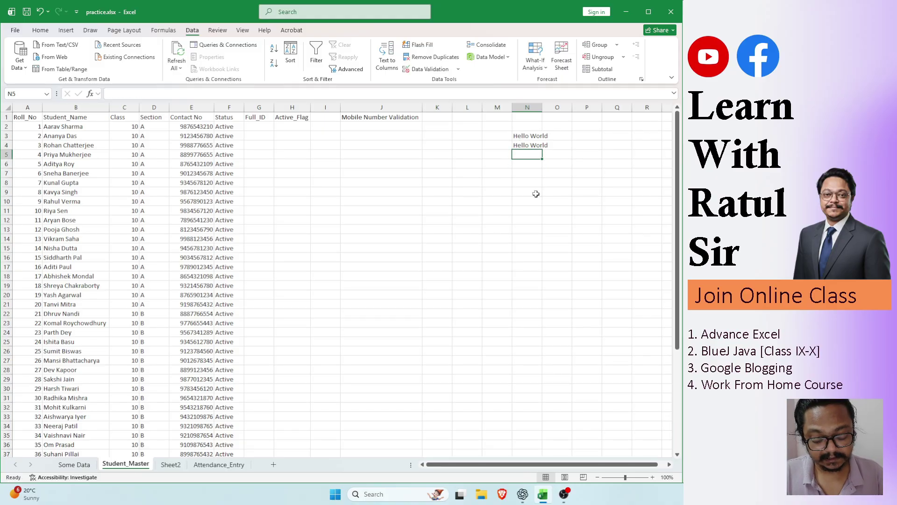
pyautogui.hotkey('ctrl', 'd')
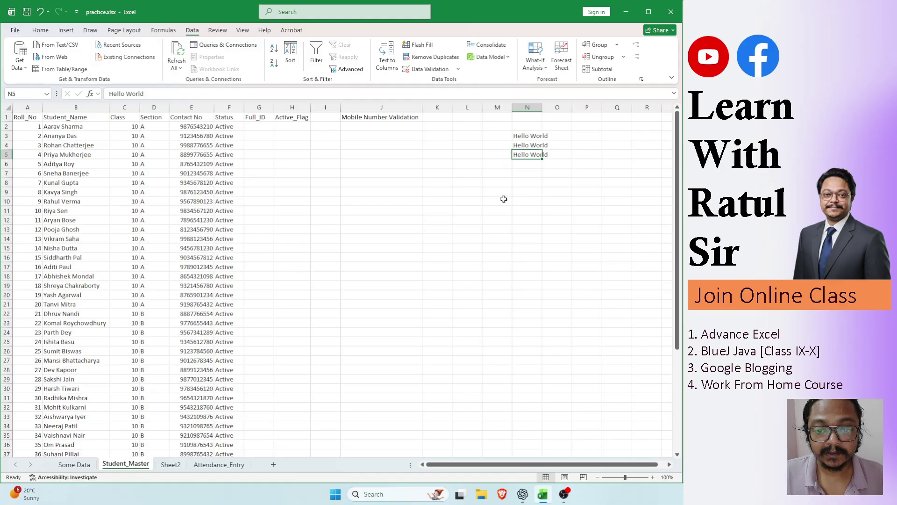
# - Enter the sample code DHL002 in the empty cell L5 of Student_Master
pyautogui.click(464, 157)
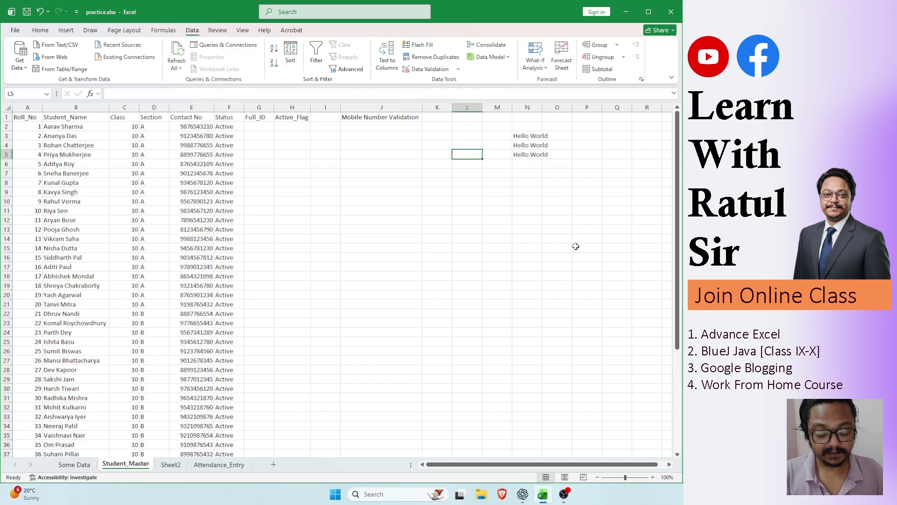
pyautogui.write('DHL')
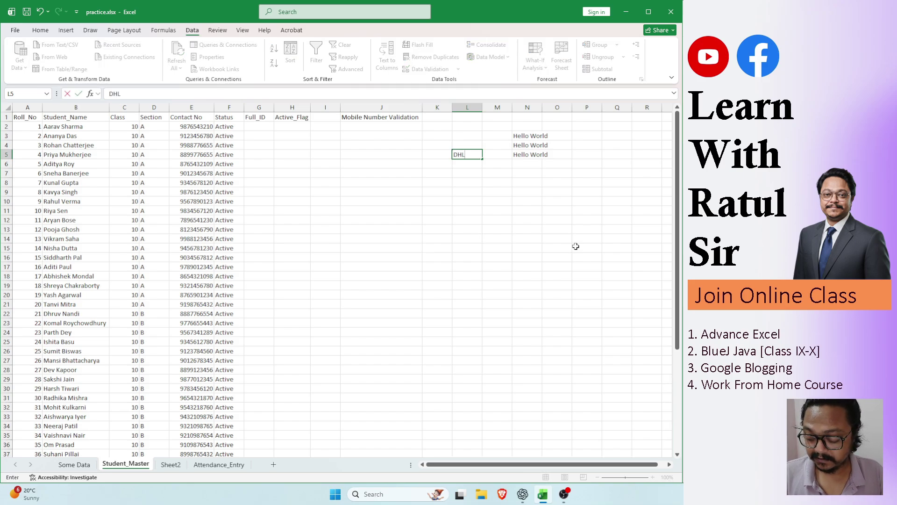
pyautogui.write('002')
pyautogui.click(558, 246)
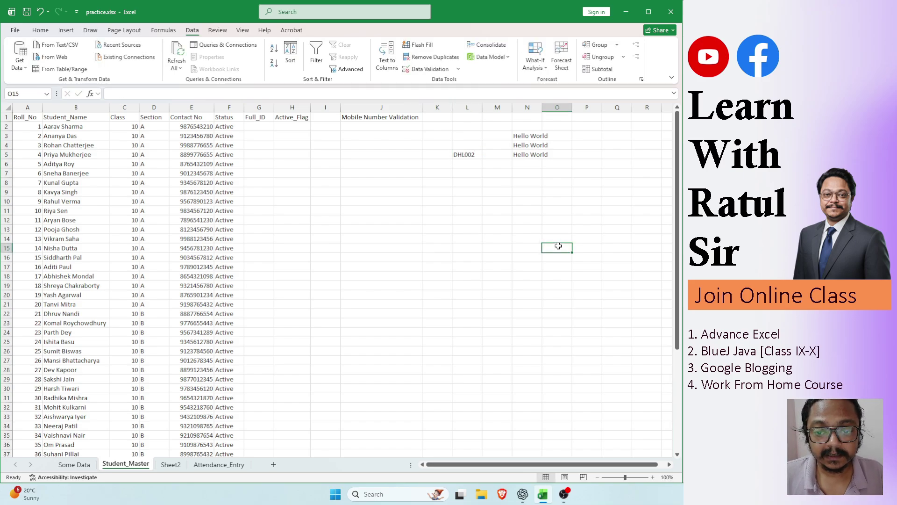
# - Extend the sample code in L5 to DHL002-AS85
pyautogui.click(466, 151)
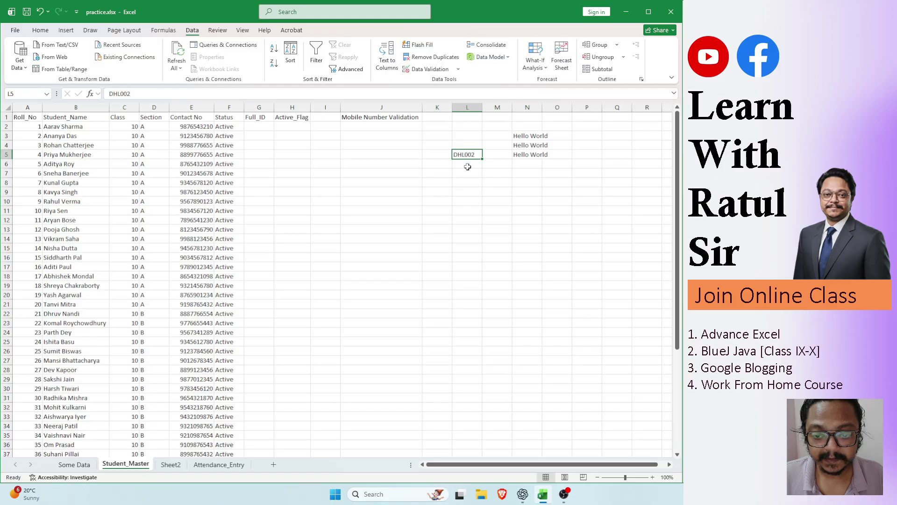
pyautogui.doubleClick(476, 155)
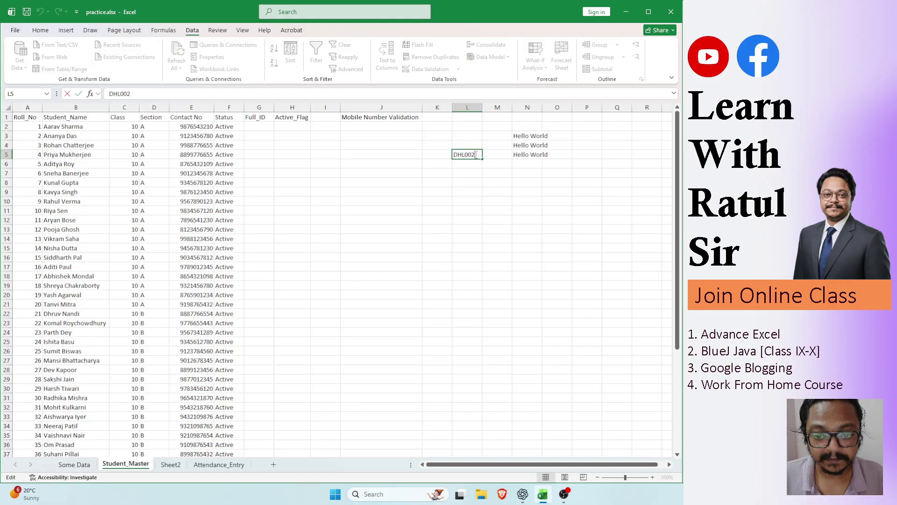
pyautogui.write('-')
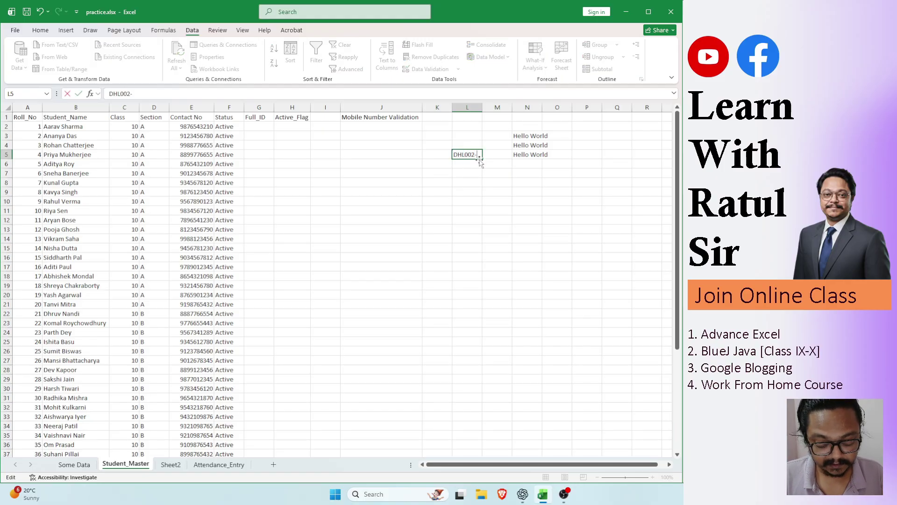
pyautogui.write('AS85')
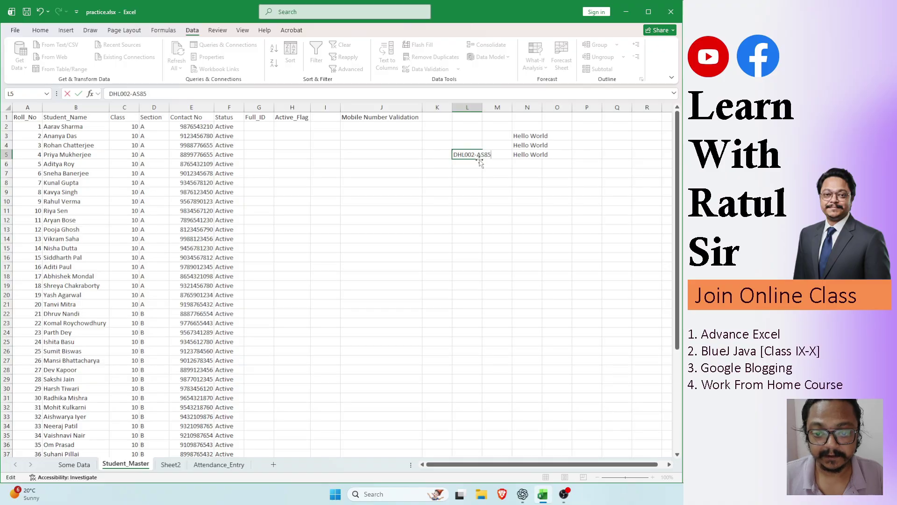
pyautogui.press('Return')
# - Autofit column L and fill DHL002-AS85 from L5 down to L31, first as a series, then as identical copies
pyautogui.click(476, 154)
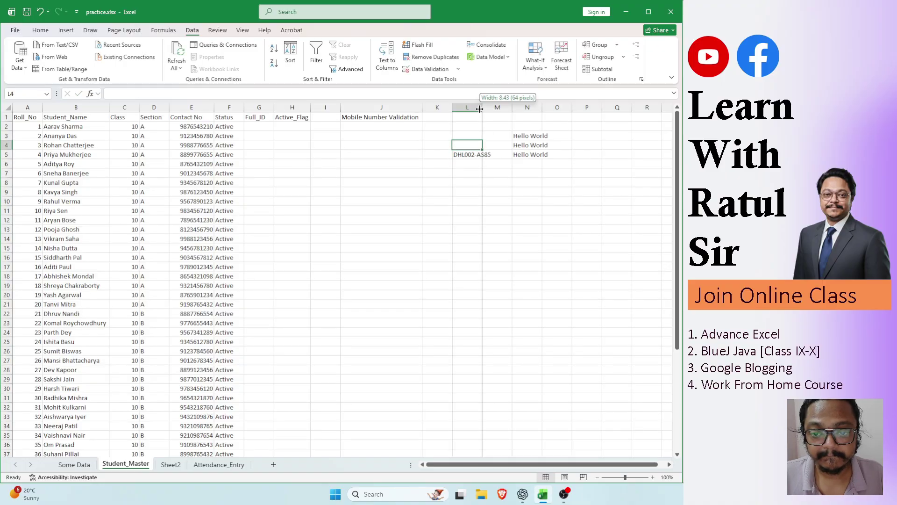
pyautogui.doubleClick(483, 107)
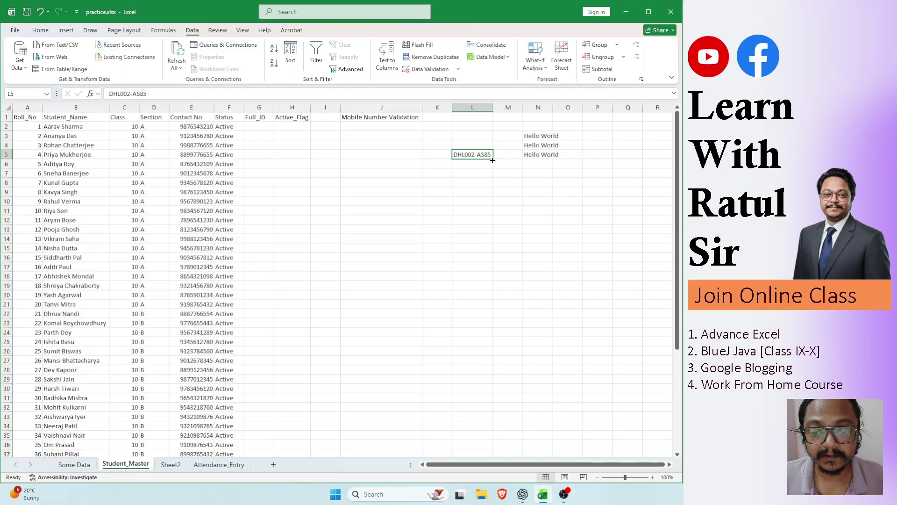
pyautogui.moveTo(493, 160); pyautogui.dragTo(524, 396)
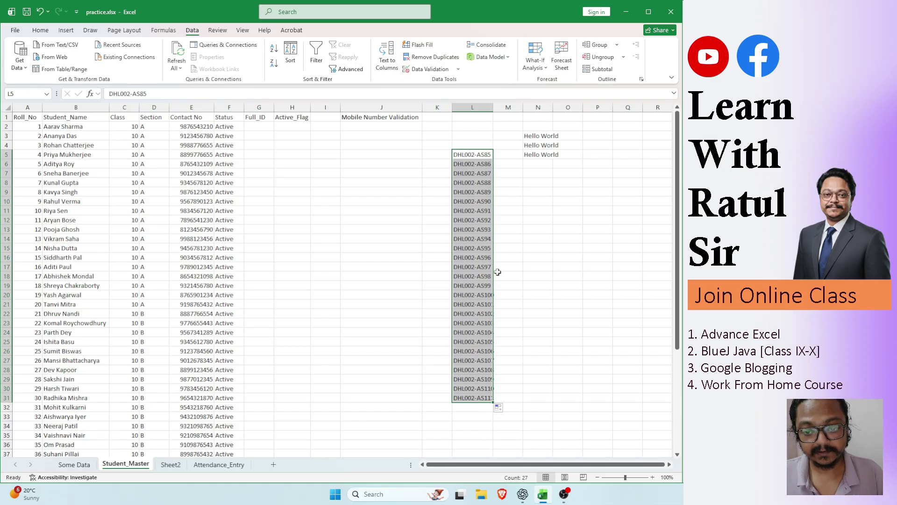
pyautogui.hotkey('ctrl', 'd')
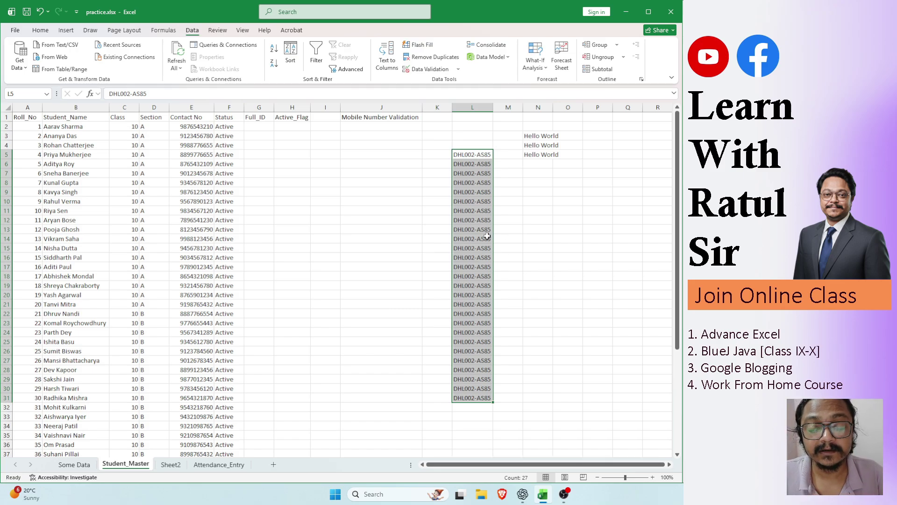
# - Delete the sample codes in L5:L31 and the Hello World texts in N3:N5
pyautogui.press('Delete')
pyautogui.press('Right')
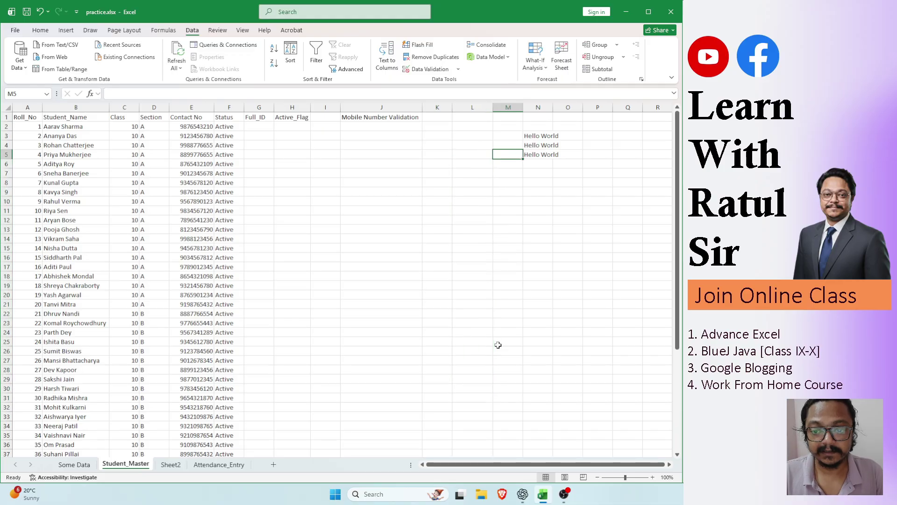
pyautogui.press('Up')
pyautogui.press('Up')
pyautogui.hotkey('shift', 'Right')
pyautogui.hotkey('shift', 'Down')
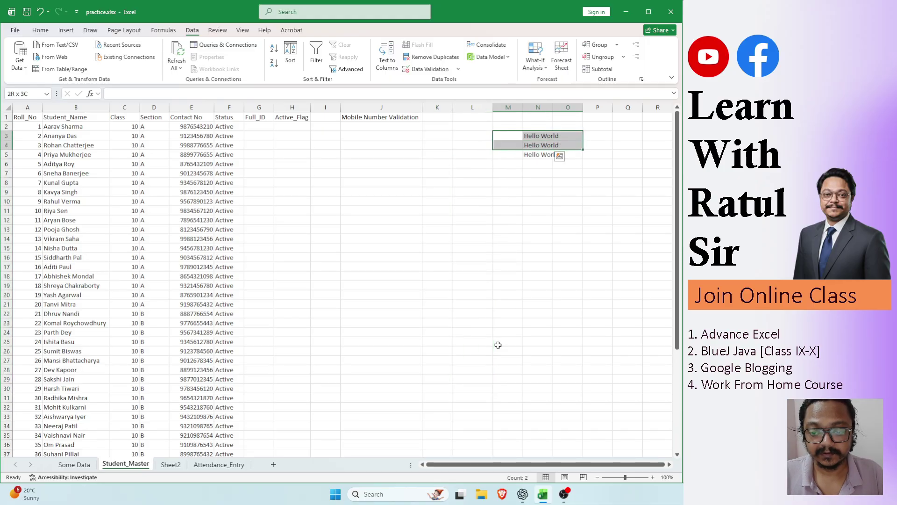
pyautogui.hotkey('shift', 'Right')
pyautogui.hotkey('shift', 'Down')
pyautogui.press('Delete')
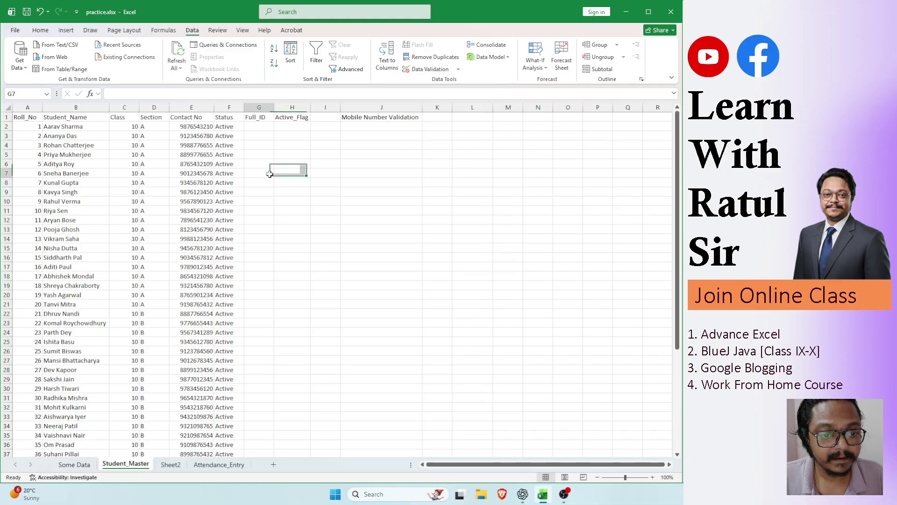
# - Examine the first student's row, focusing on the class and section entries that feed the empty Full_ID cell G2
pyautogui.click(258, 126)
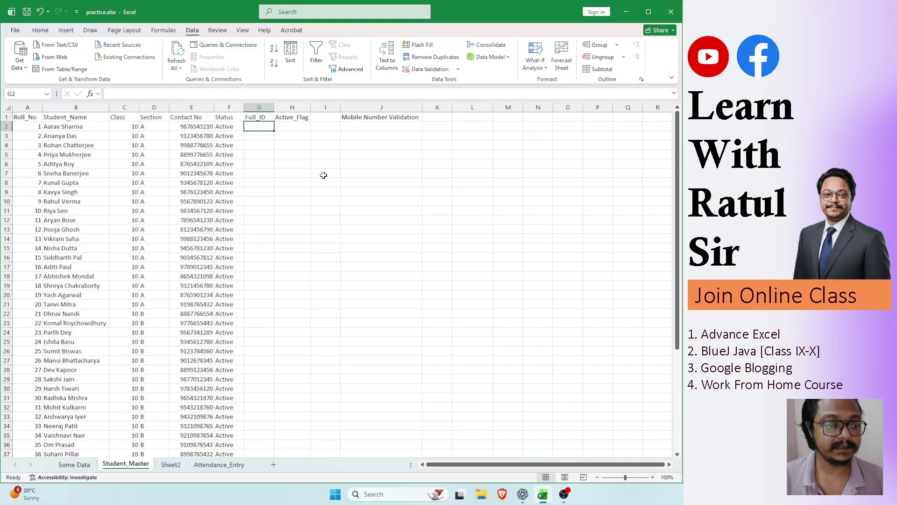
pyautogui.press('Left')
pyautogui.press('Left')
pyautogui.press('Left')
pyautogui.press('Left')
pyautogui.press('Left')
pyautogui.press('Left')
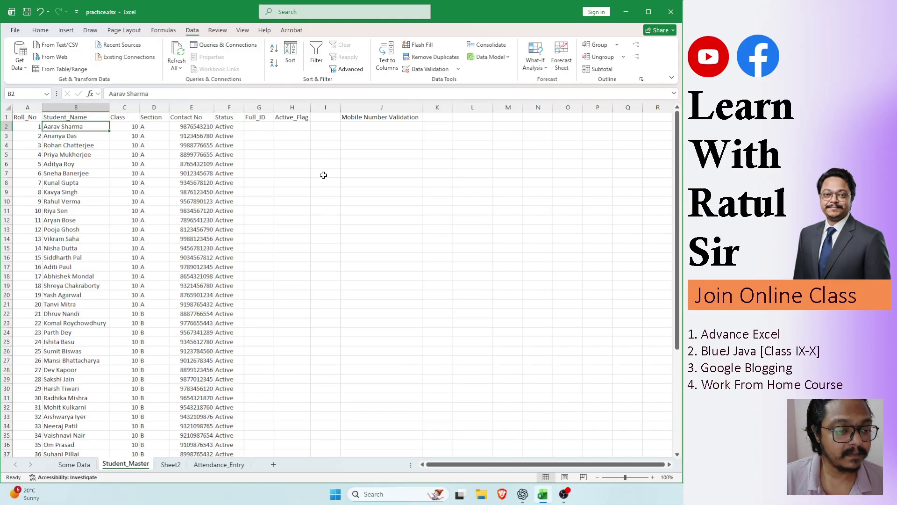
pyautogui.press('Right')
pyautogui.press('Right')
pyautogui.press('Right')
pyautogui.press('Left')
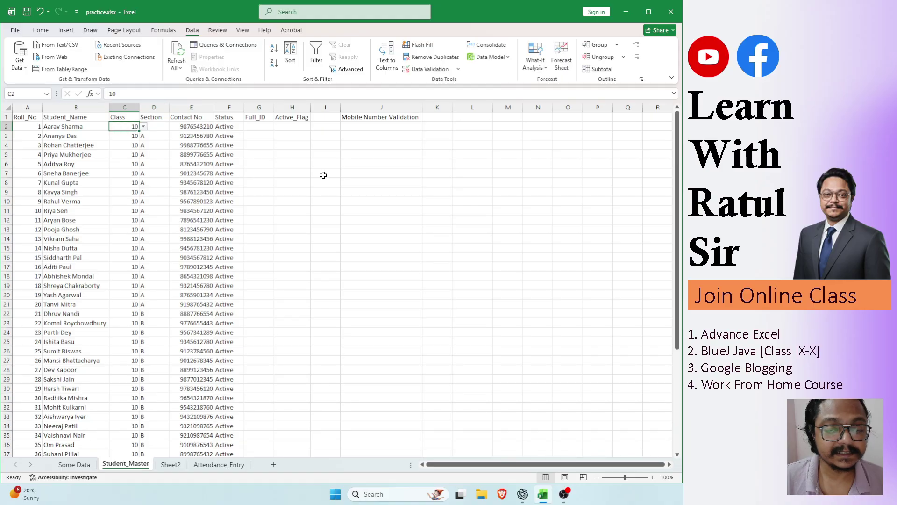
pyautogui.press('Right')
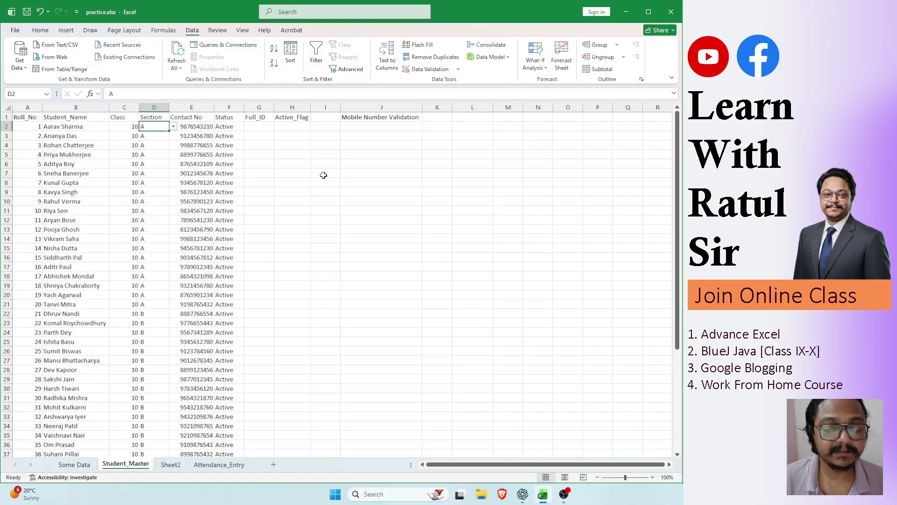
pyautogui.press('Right')
pyautogui.press('Right')
pyautogui.press('Right')
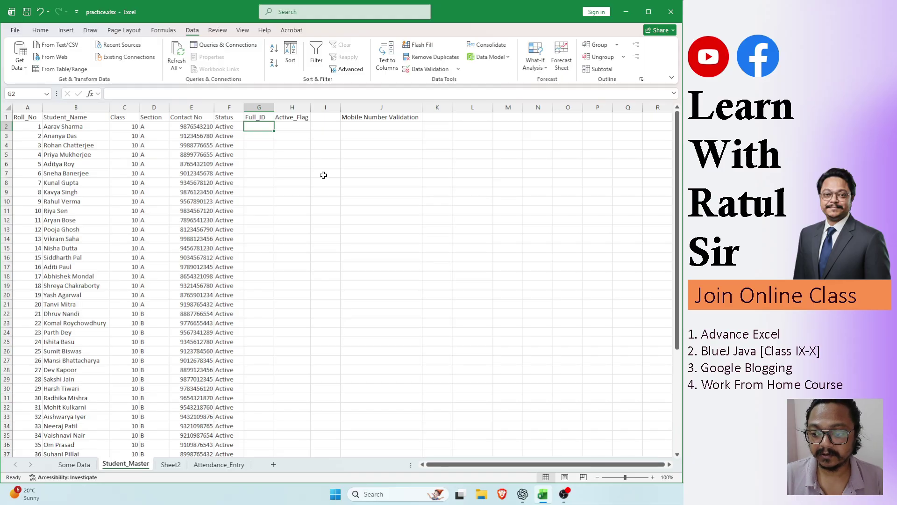
pyautogui.click(785, 234)
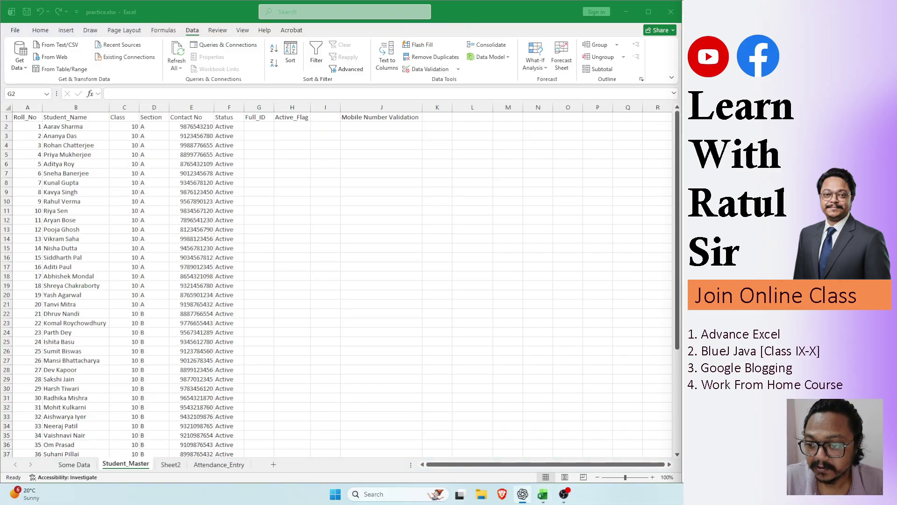
# - Begin the Full_ID formula in G2 with the quoted text prefix "CLS"
pyautogui.click(267, 129)
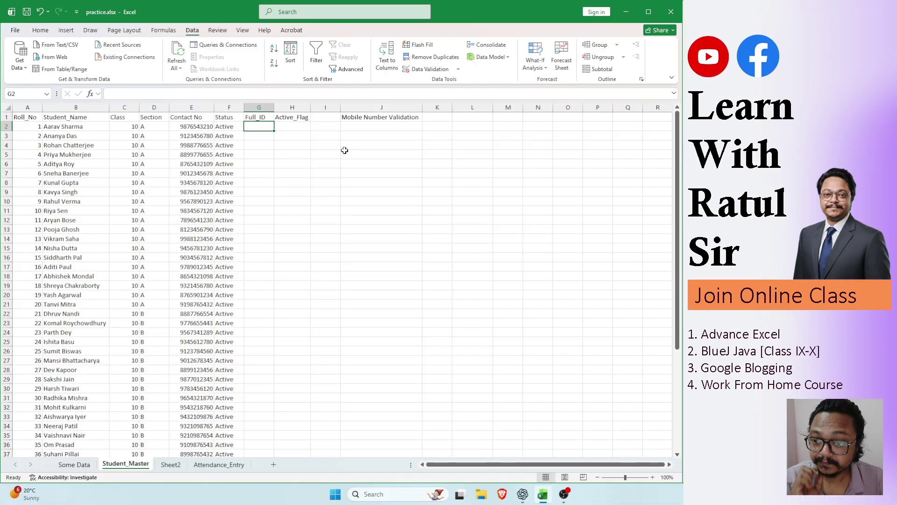
pyautogui.write('=')
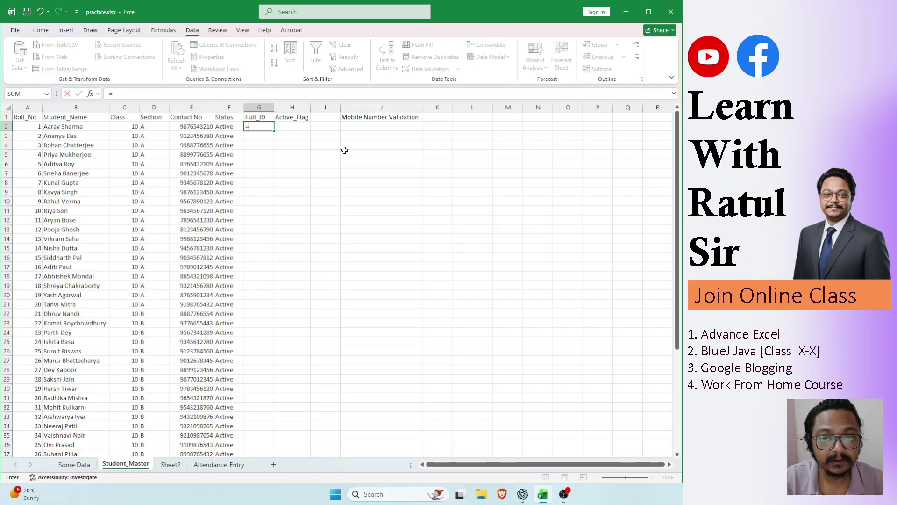
pyautogui.write('CL')
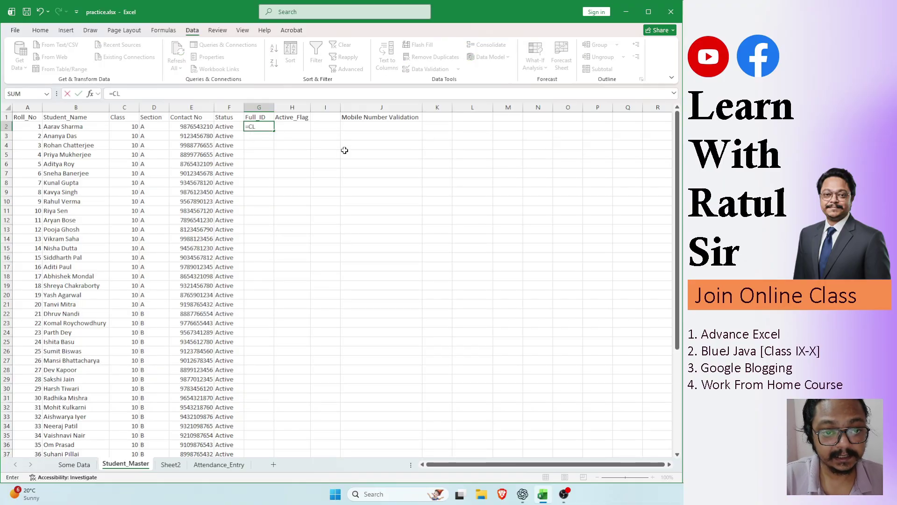
pyautogui.write('S')
pyautogui.press('BackSpace')
pyautogui.press('BackSpace')
pyautogui.press('BackSpace')
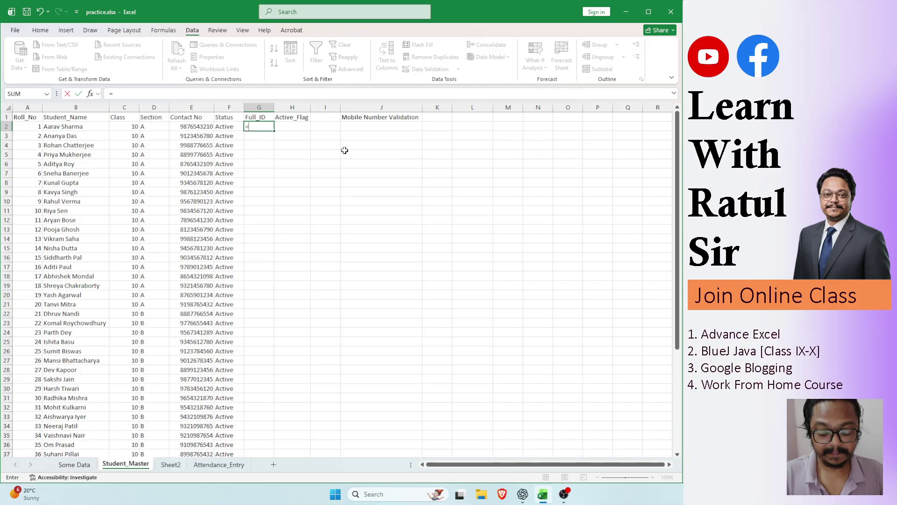
pyautogui.write('"CLS')
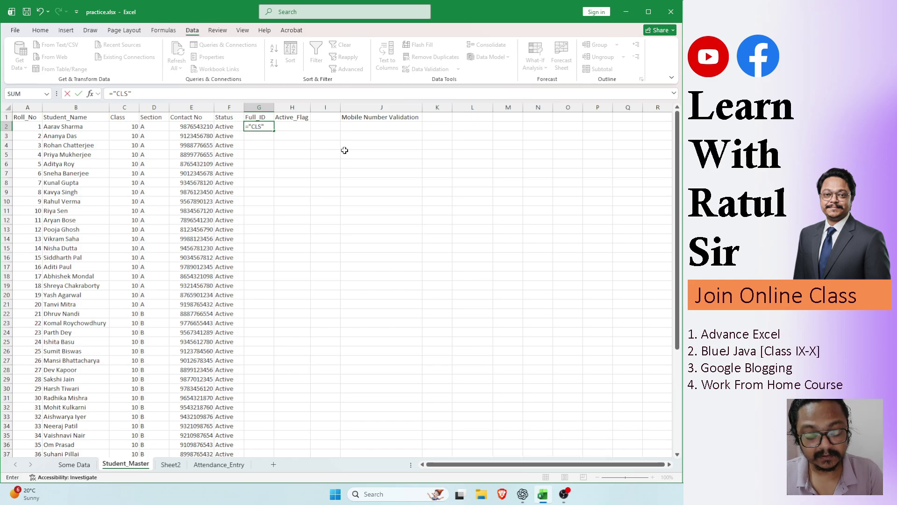
# - Complete the G2 formula as ="CLS"&C2&"-"&D2, joining the class, a hyphen and the section
pyautogui.write('&')
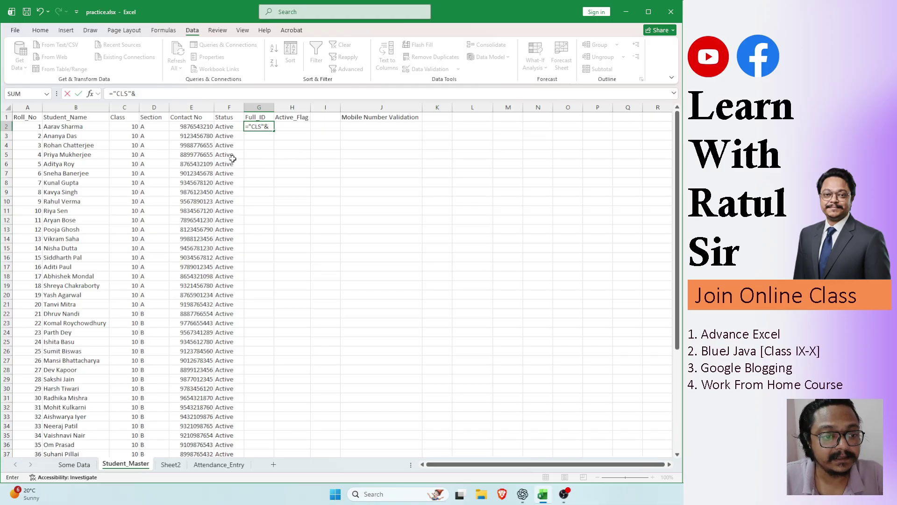
pyautogui.click(132, 127)
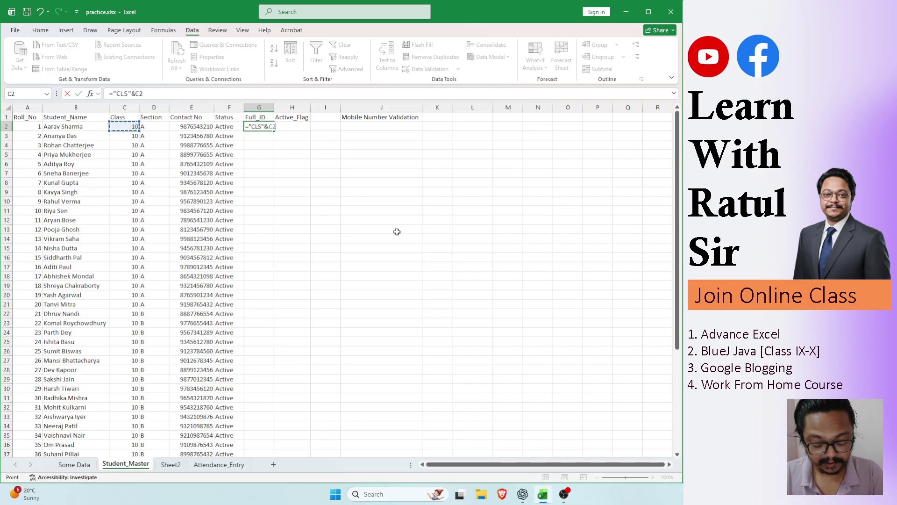
pyautogui.write('&')
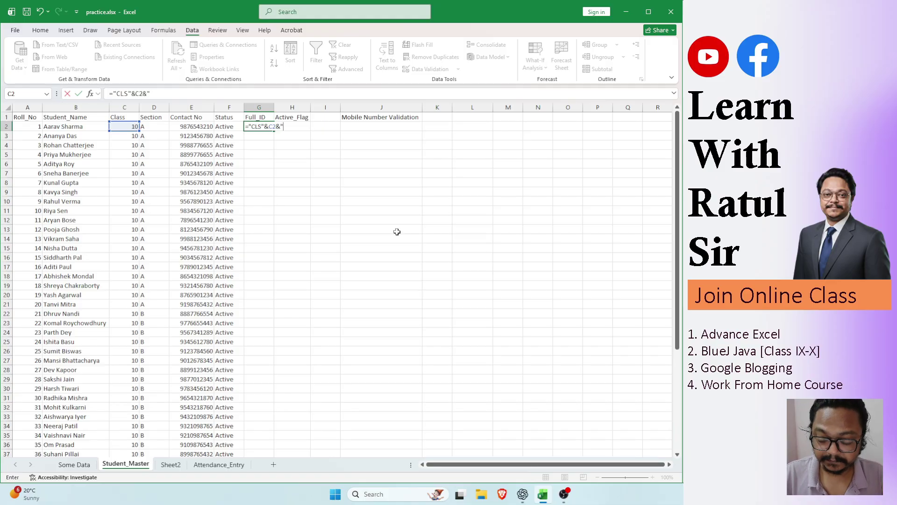
pyautogui.write('"-"')
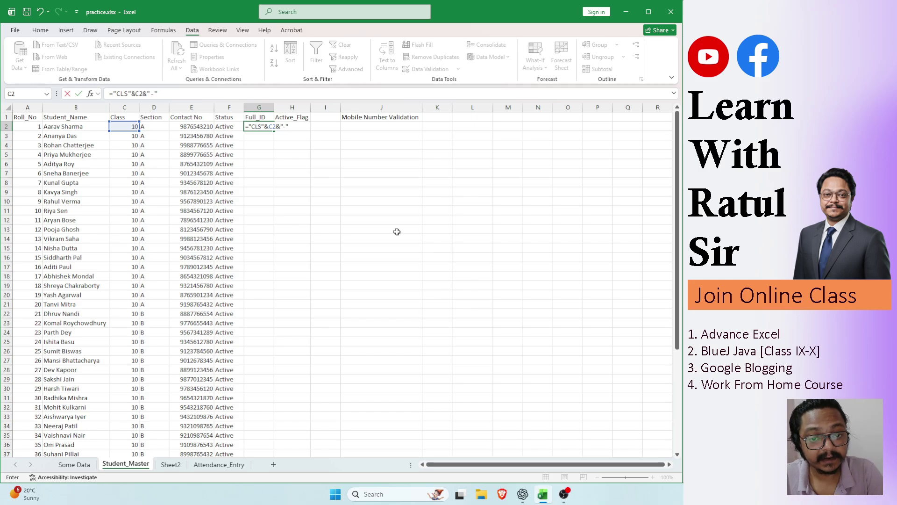
pyautogui.write('&')
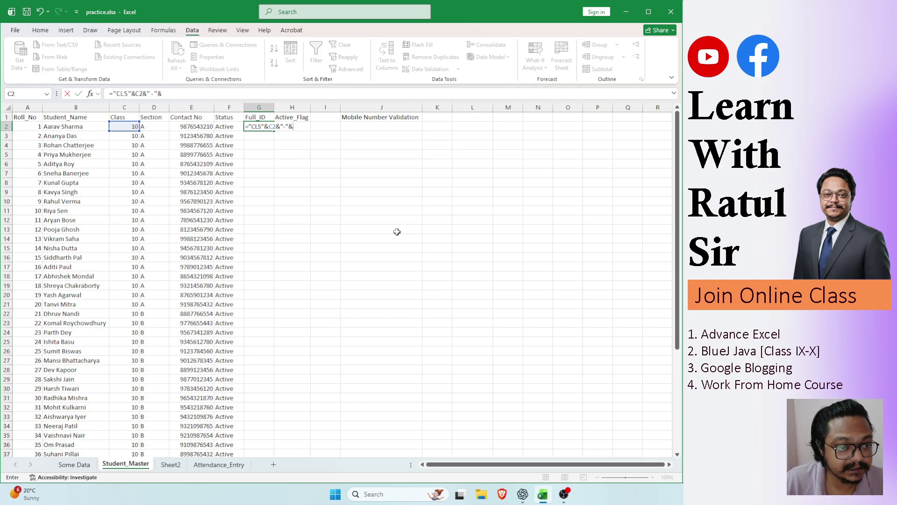
pyautogui.click(154, 127)
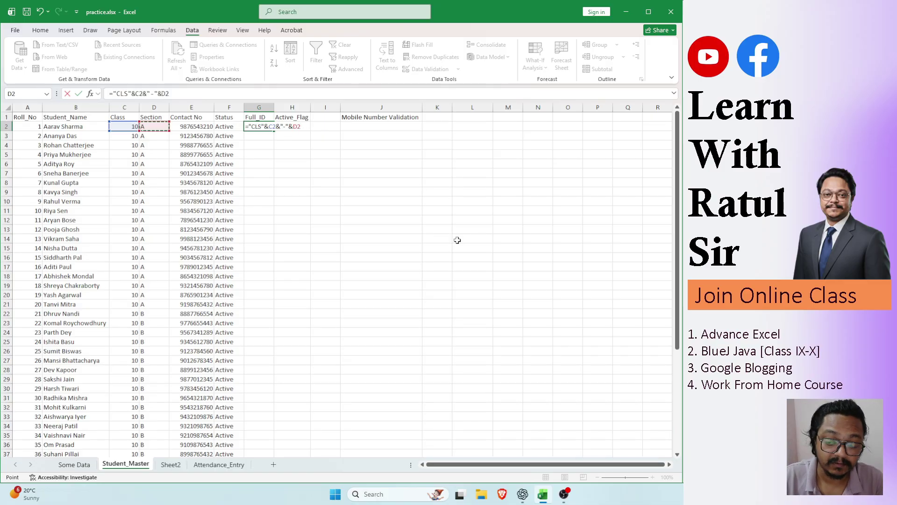
pyautogui.press('Return')
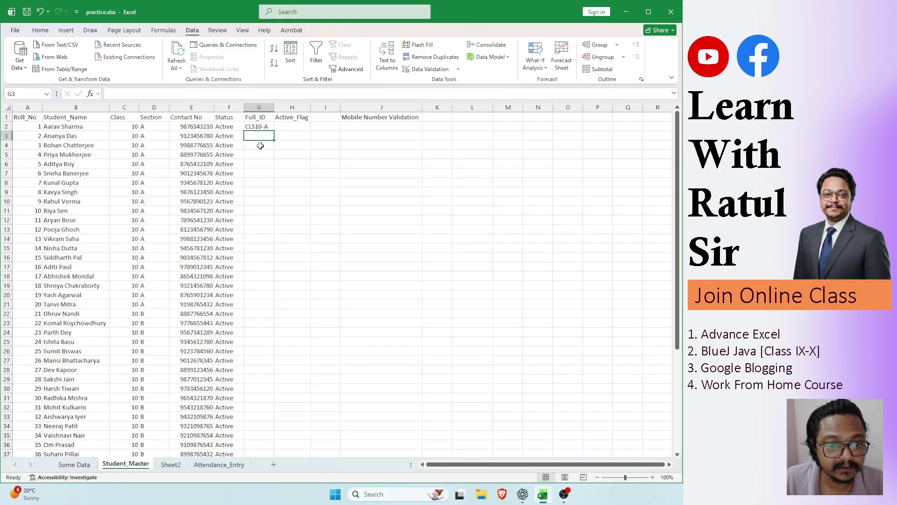
# - Extend the Full_ID formula in G2 with a second hyphen and the roll number, making it ="CLS"&C2&"-"&D2&"-"&A2
pyautogui.click(258, 127)
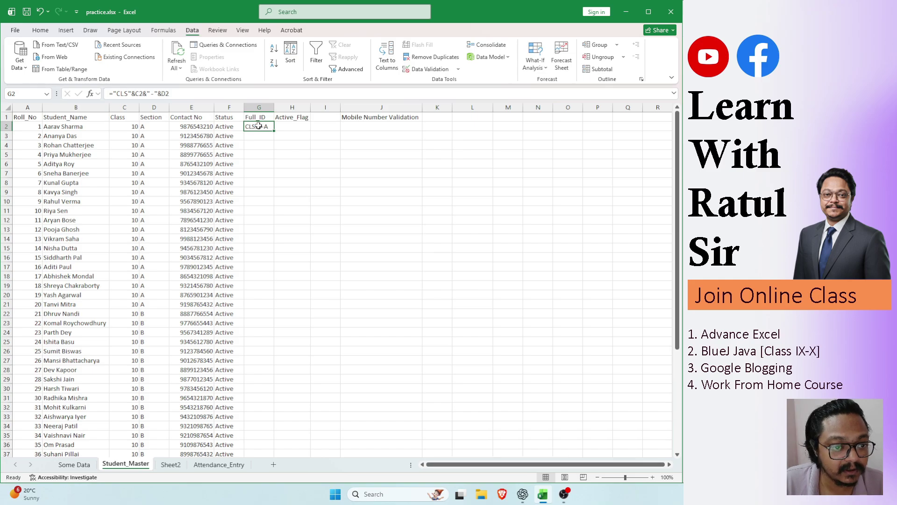
pyautogui.click(196, 96)
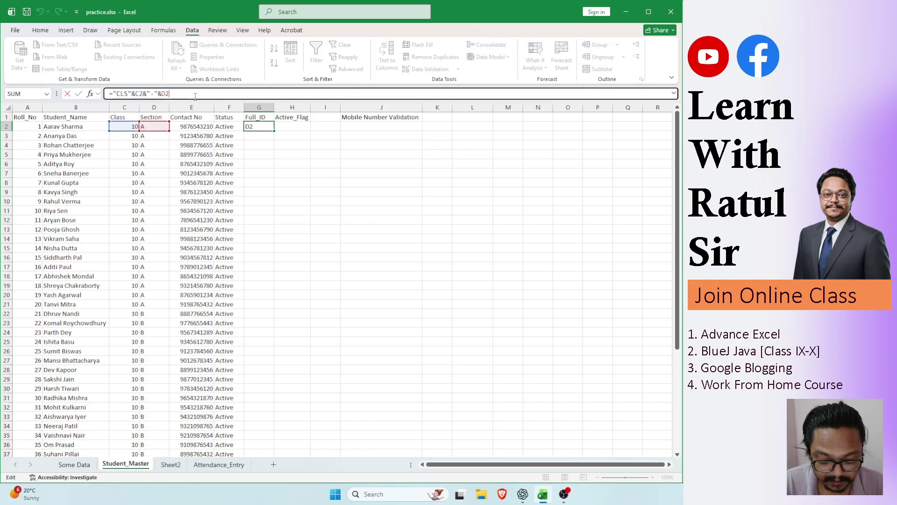
pyautogui.write('&')
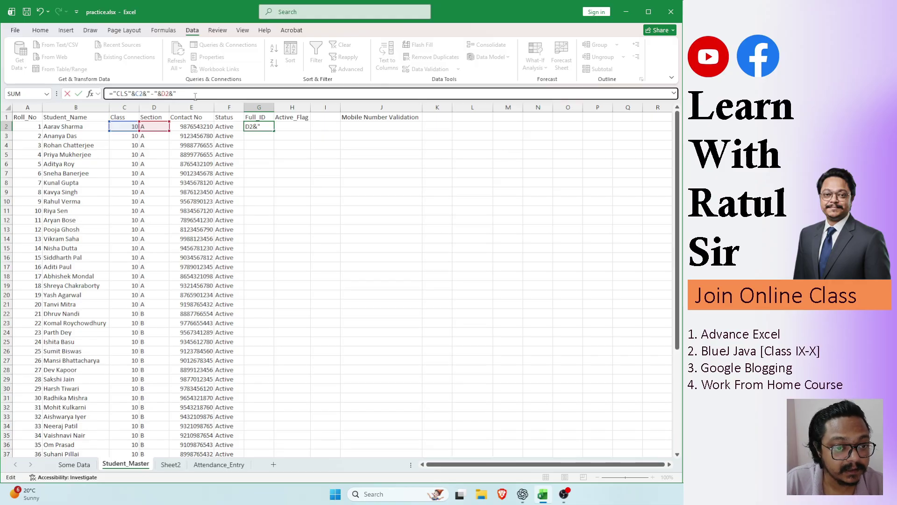
pyautogui.write('-')
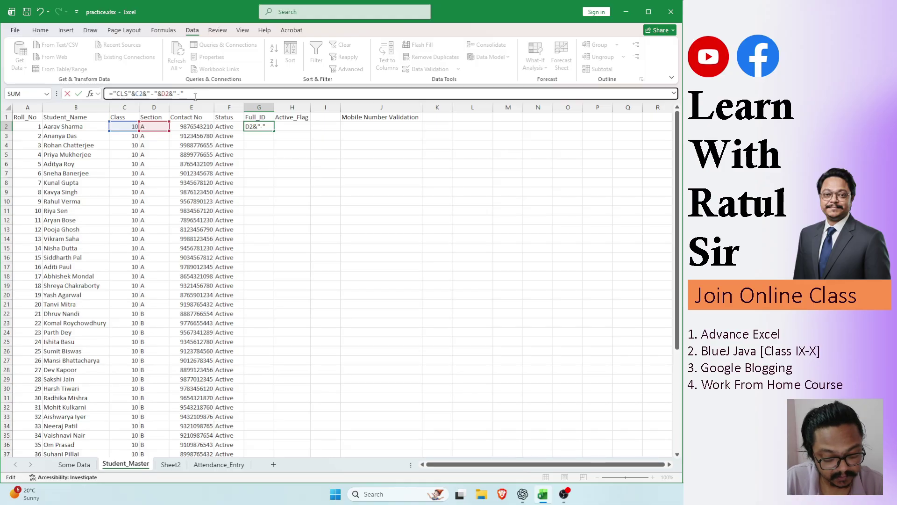
pyautogui.write('"&')
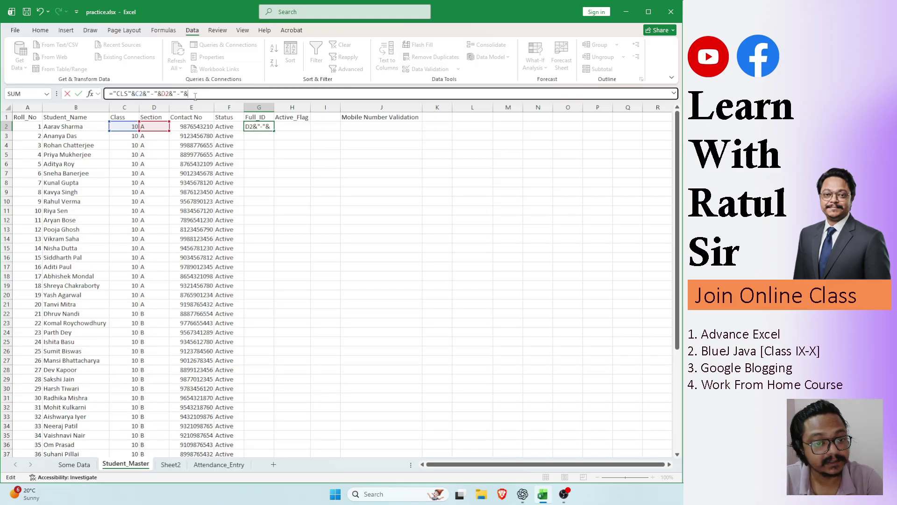
pyautogui.click(31, 128)
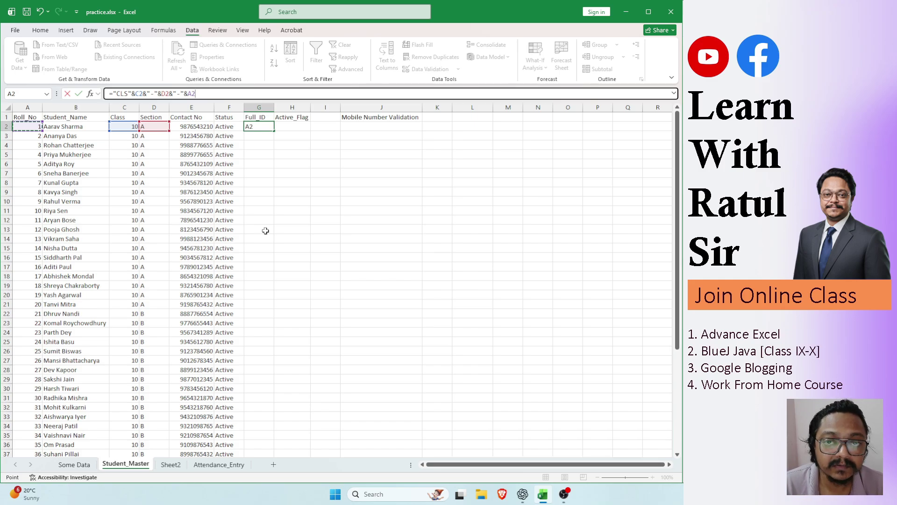
# - Remove the roll number reference from the G2 formula and change its closing text to "-00", giving ="CLS"&C2&"-"&D2&"-00"
pyautogui.press('BackSpace')
pyautogui.press('BackSpace')
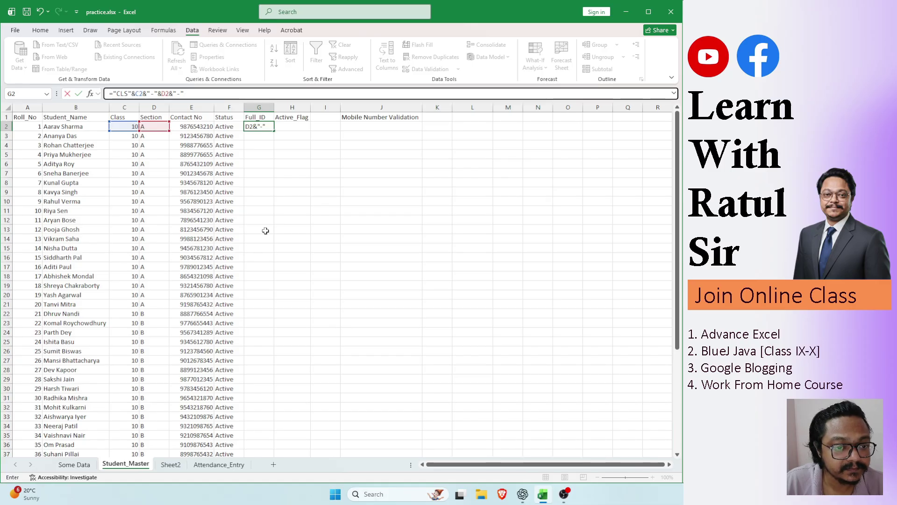
pyautogui.press('Left')
pyautogui.press('Right')
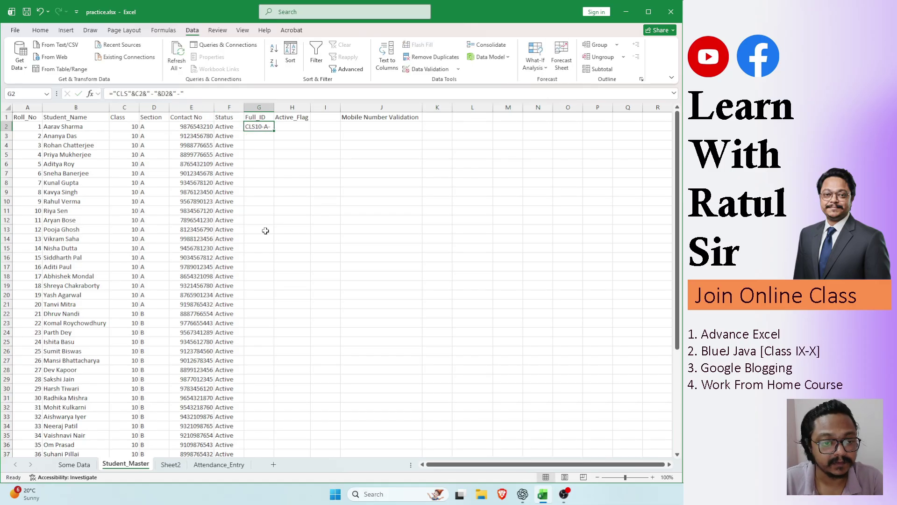
pyautogui.press('F2')
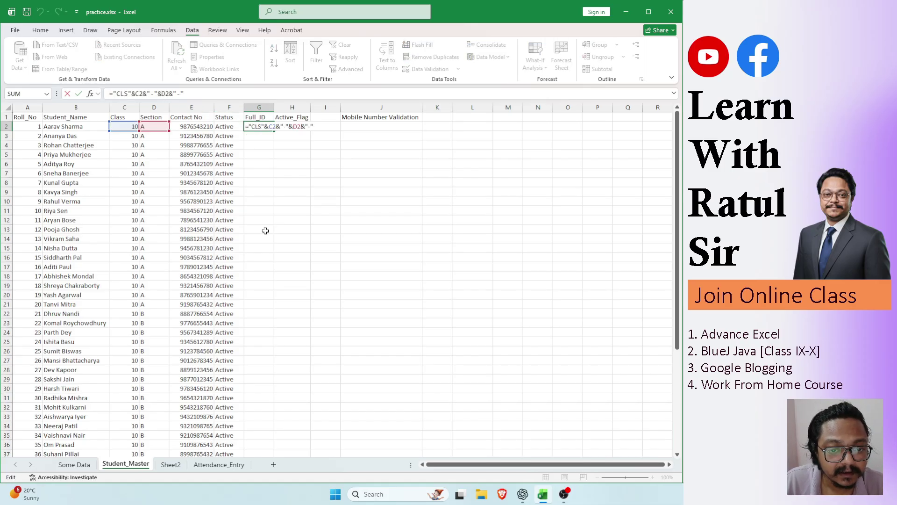
pyautogui.write('00')
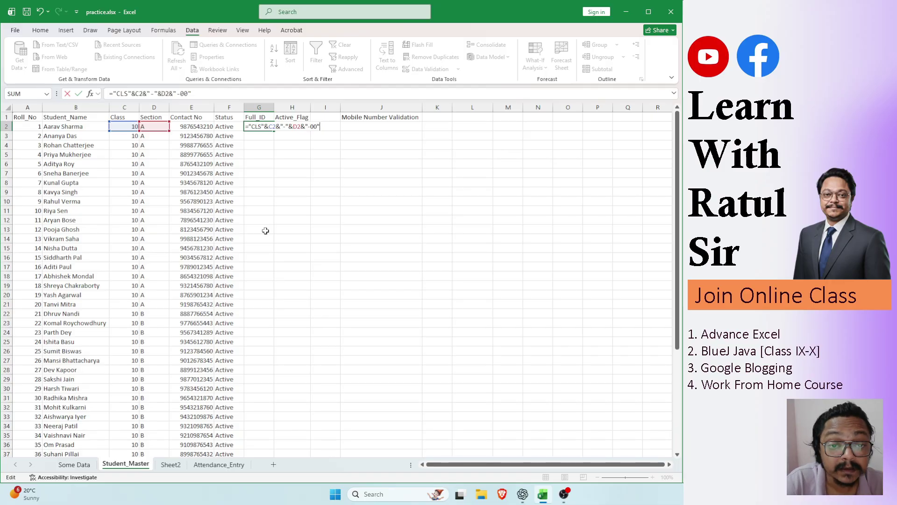
# - Complete the Full_ID formula in G2 by appending the roll number, giving ="CLS"&C2&"-"&D2&"-00"&A2
pyautogui.write('&')
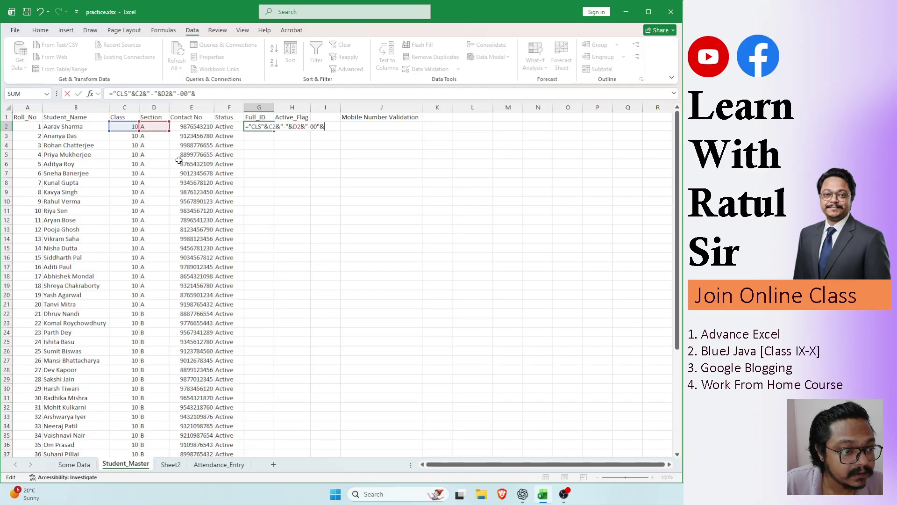
pyautogui.click(21, 126)
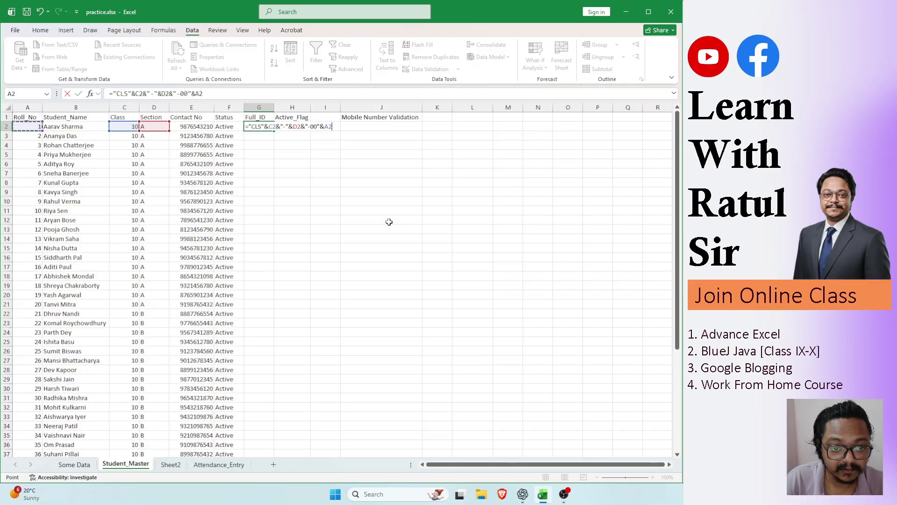
pyautogui.press('Return')
pyautogui.click(258, 127)
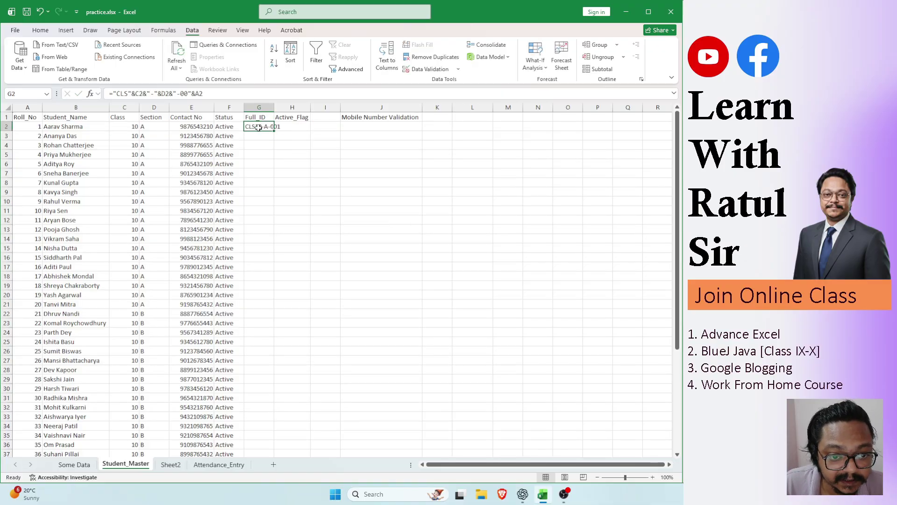
# - Fill the Full_ID formula down from G2 through G41 and autofit column G to the IDs
pyautogui.doubleClick(274, 107)
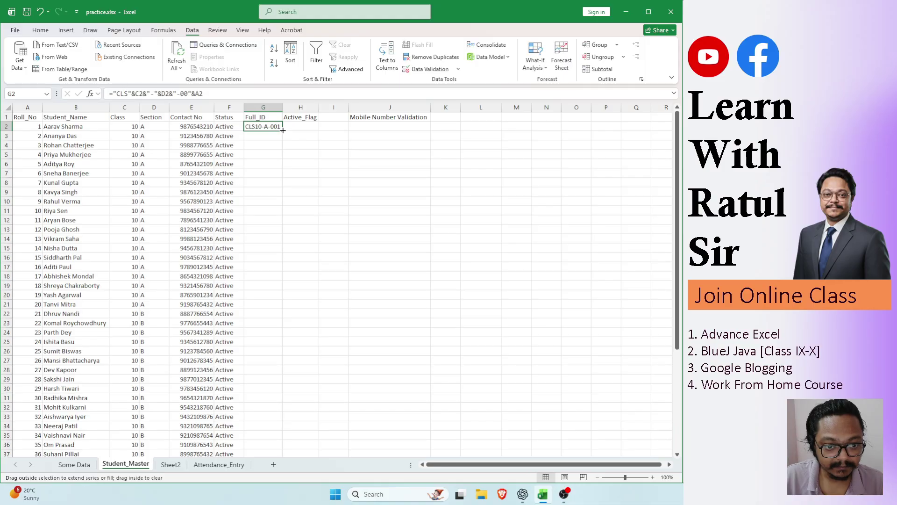
pyautogui.moveTo(282, 130); pyautogui.dragTo(266, 436)
pyautogui.doubleClick(283, 107)
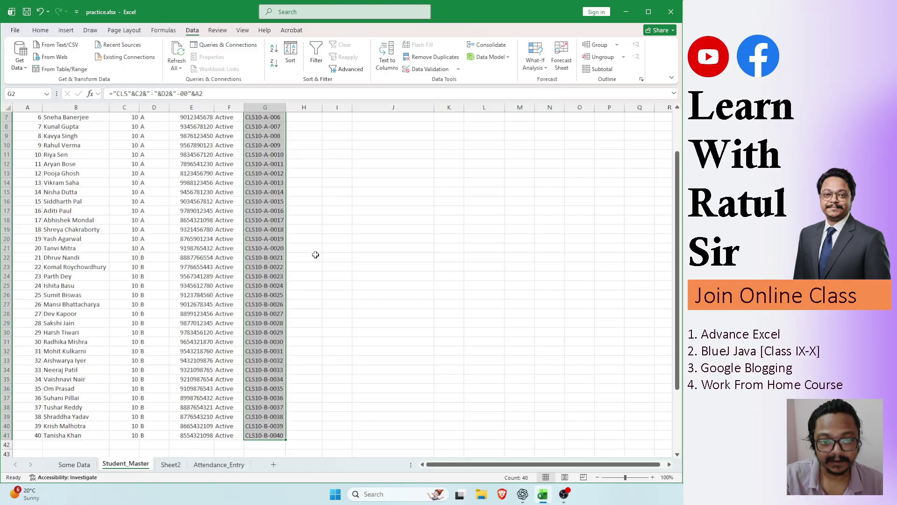
pyautogui.scroll(2, 315, 255)
pyautogui.click(269, 135)
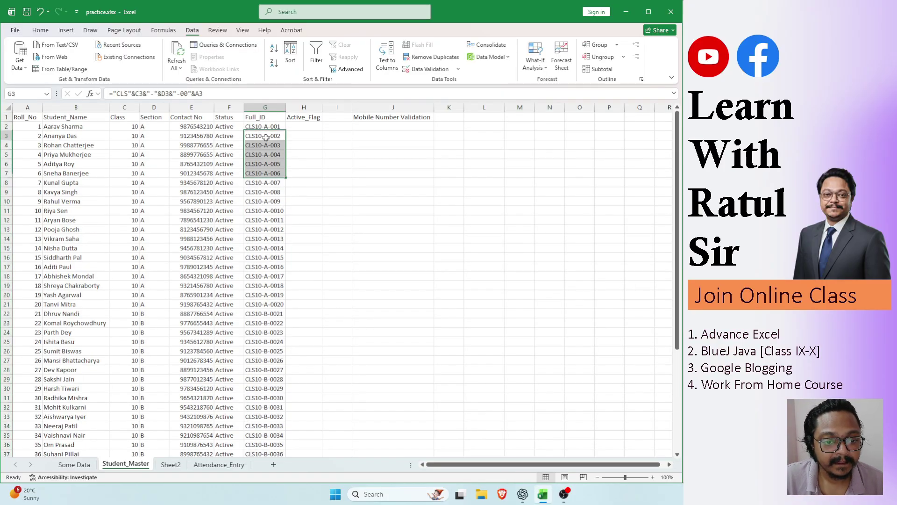
pyautogui.click(270, 128)
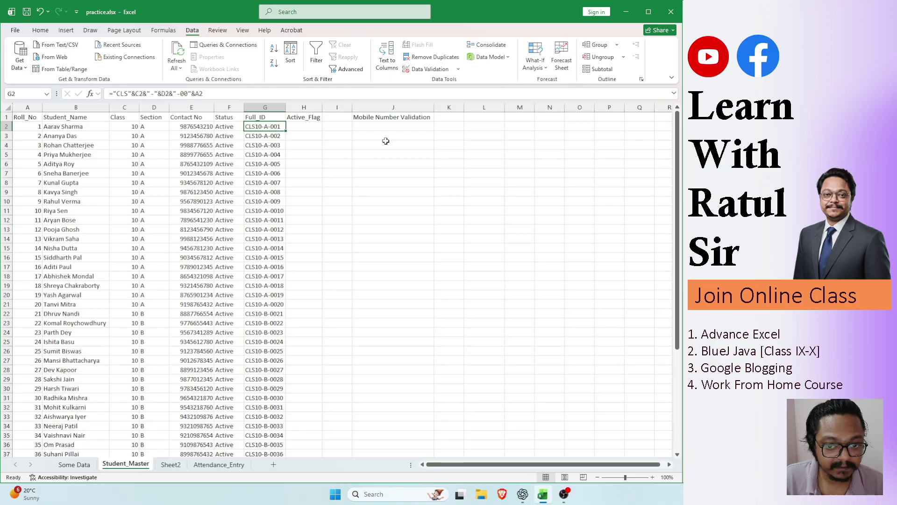
# - Enter the trial formula =CONCAT("CLS",C2,D2) in cell L3 to join the prefix, class and section
pyautogui.click(486, 136)
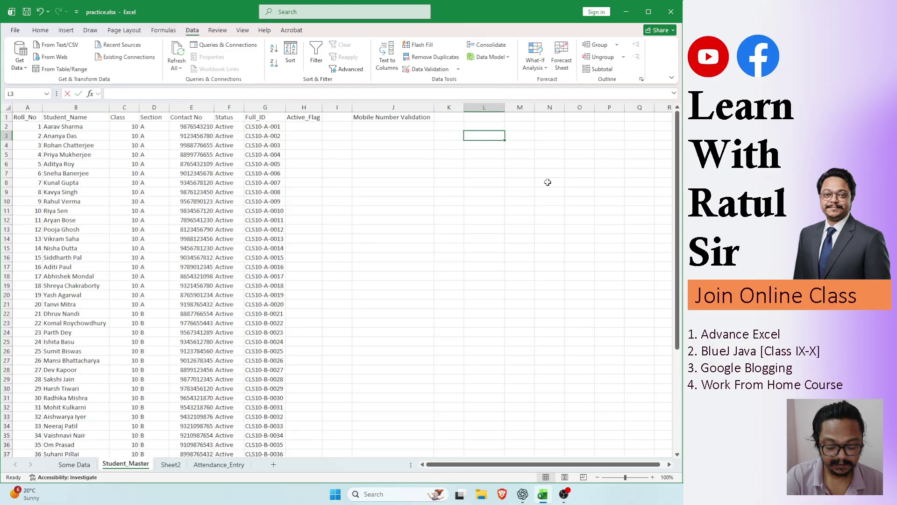
pyautogui.write('=con')
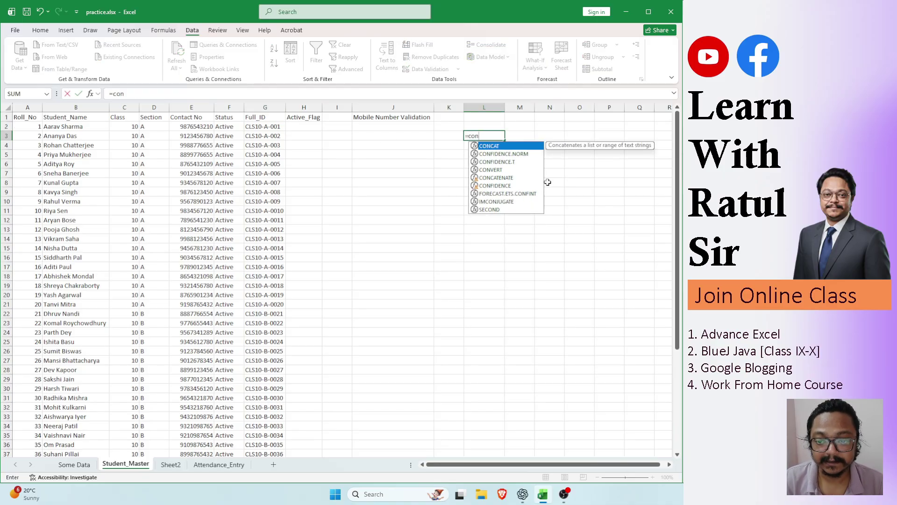
pyautogui.press('Tab')
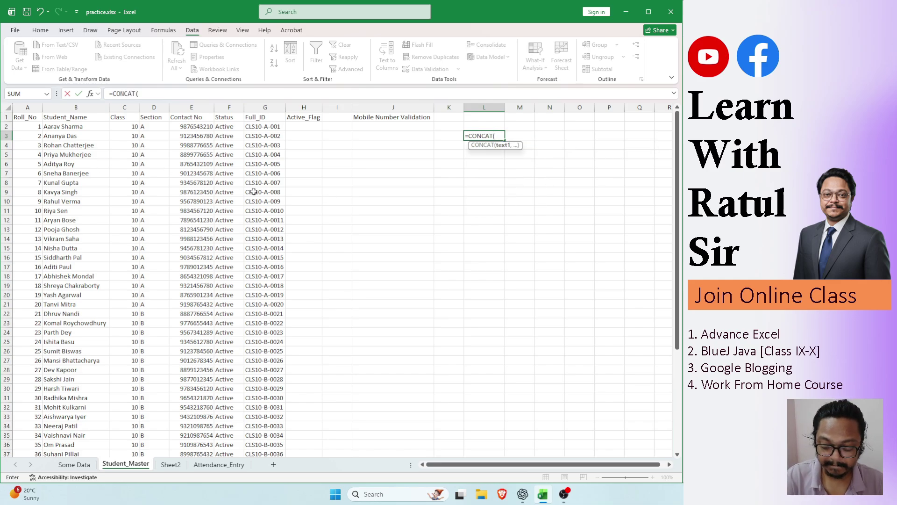
pyautogui.write('"CL')
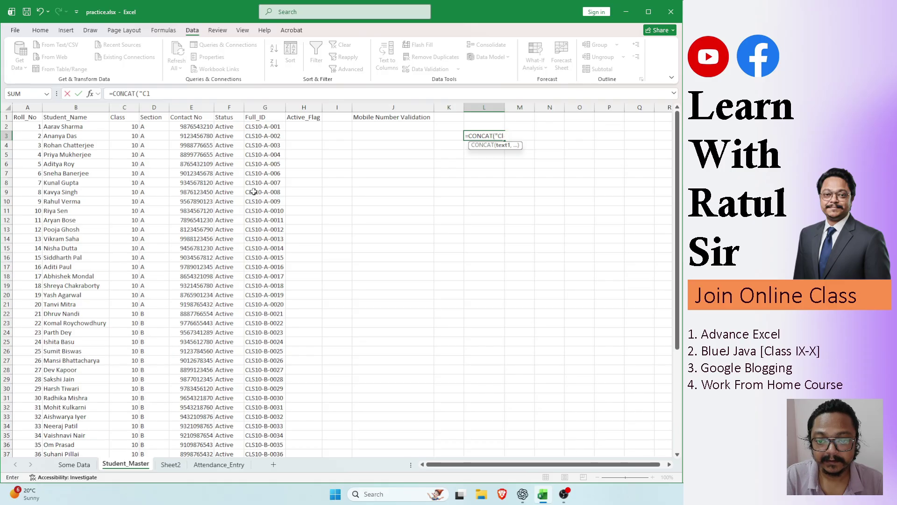
pyautogui.write('LS')
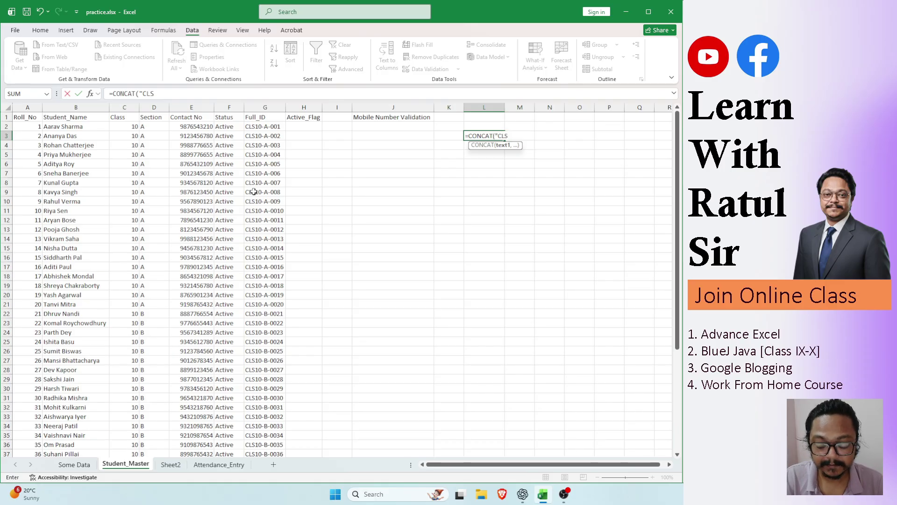
pyautogui.write('",')
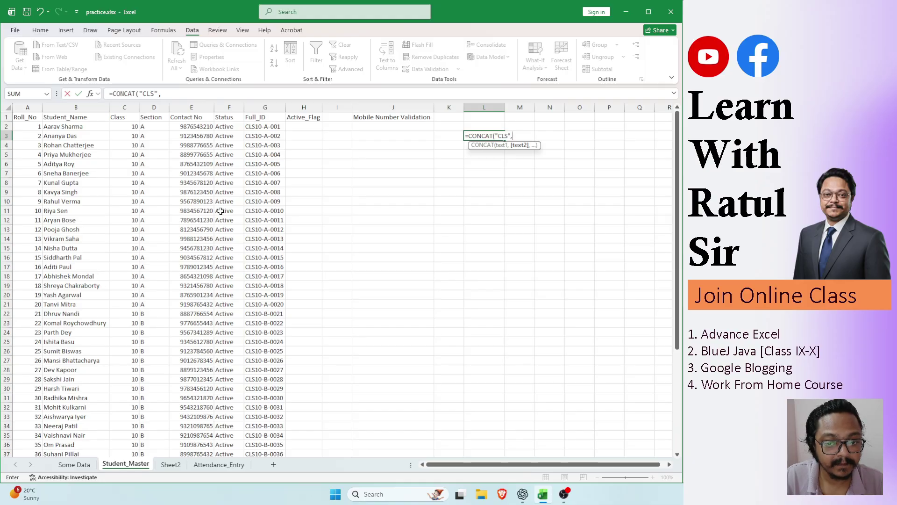
pyautogui.click(129, 130)
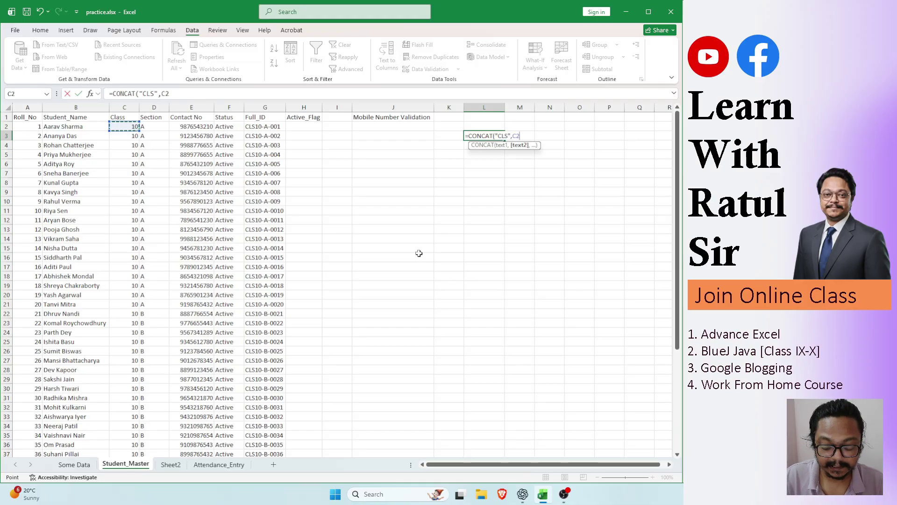
pyautogui.write(',')
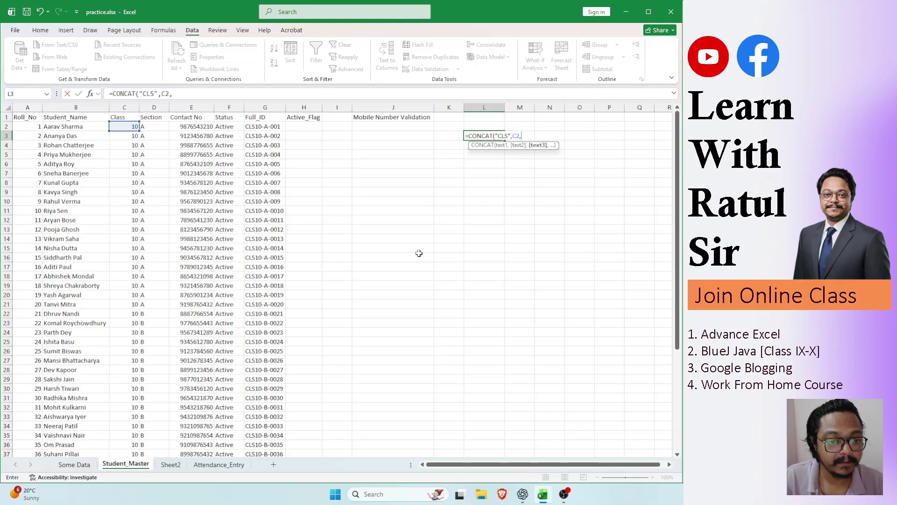
pyautogui.click(153, 125)
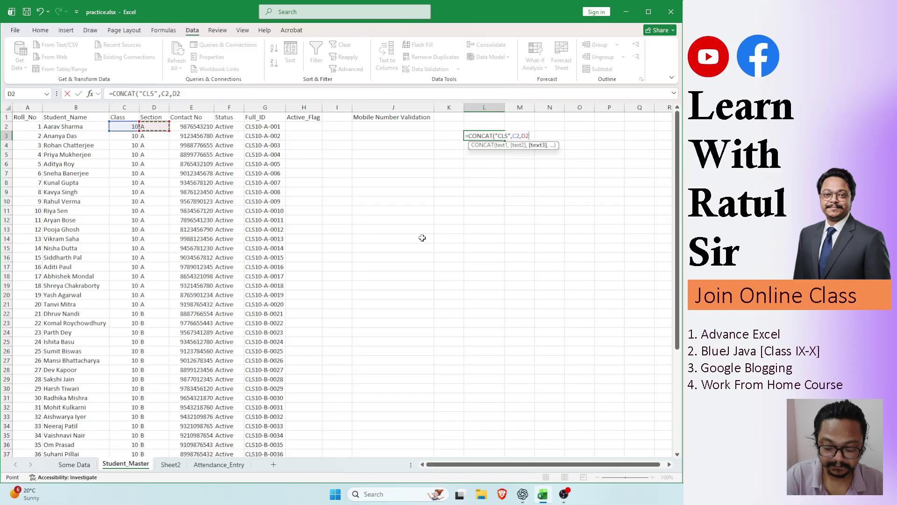
pyautogui.press('Return')
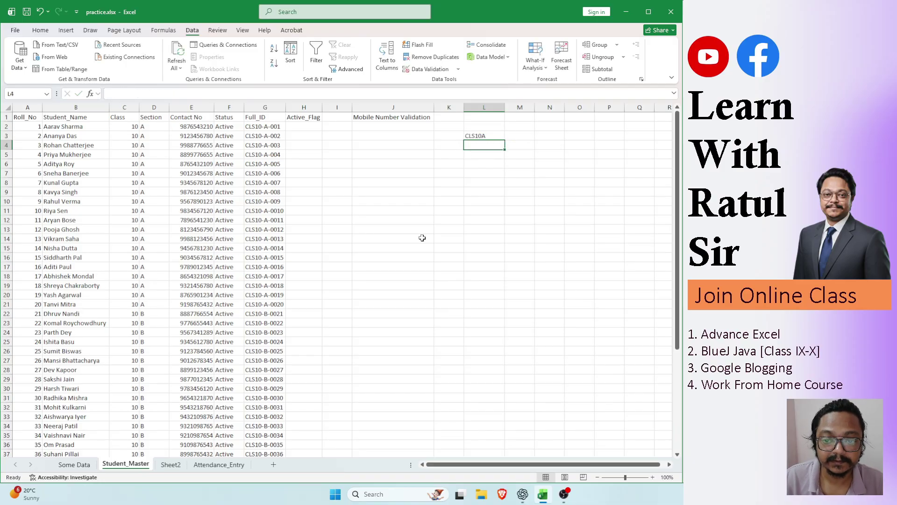
pyautogui.click(477, 137)
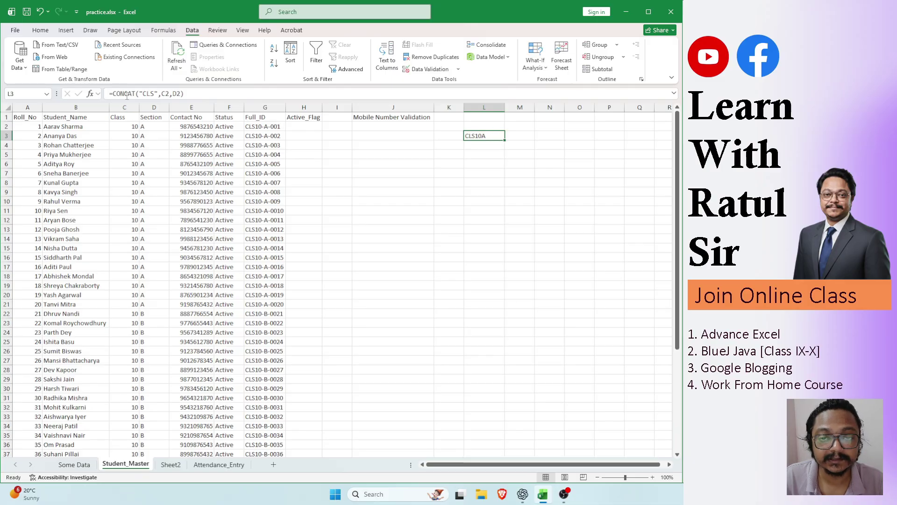
# - Compare the Full_ID formula in G2 with the trial CONCAT formula, and clear cell L3
pyautogui.click(272, 129)
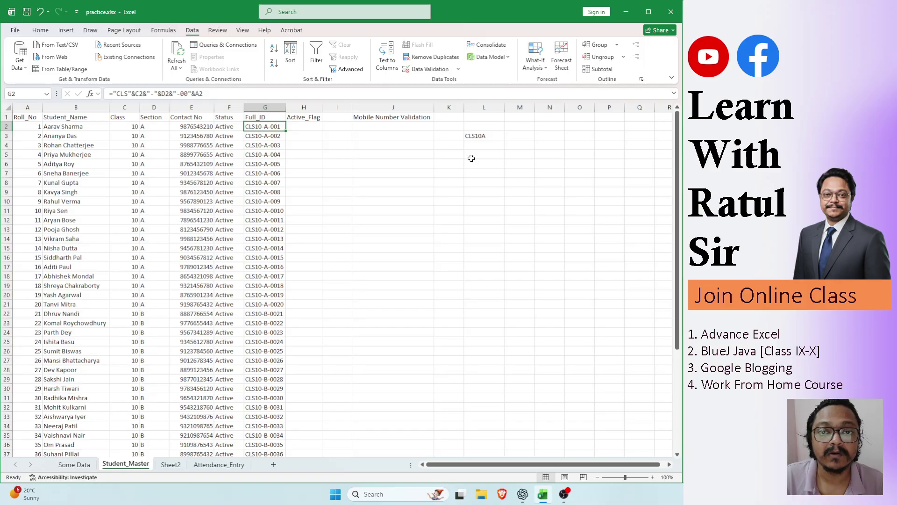
pyautogui.click(478, 138)
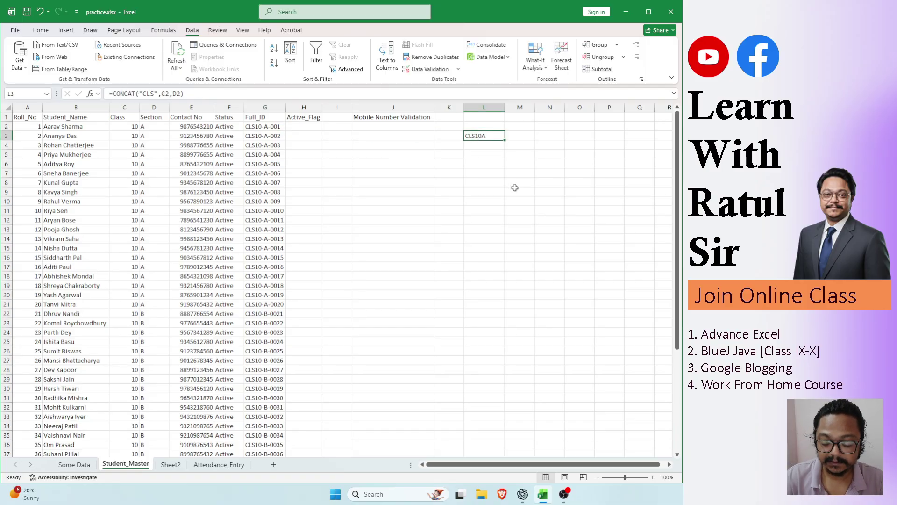
pyautogui.press('Delete')
# - Delete the Sheet2 worksheet from the workbook
pyautogui.click(295, 138)
pyautogui.click(314, 126)
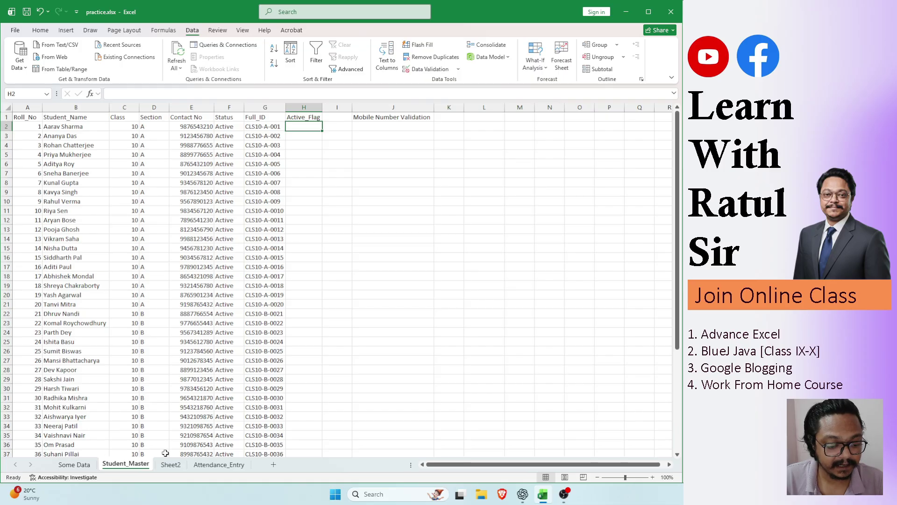
pyautogui.click(171, 464)
pyautogui.rightClick(171, 467)
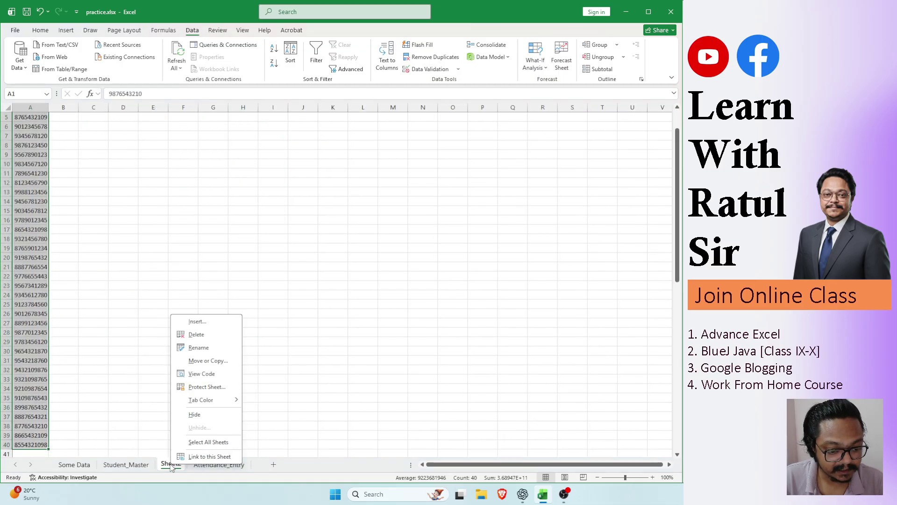
pyautogui.click(212, 333)
pyautogui.click(433, 273)
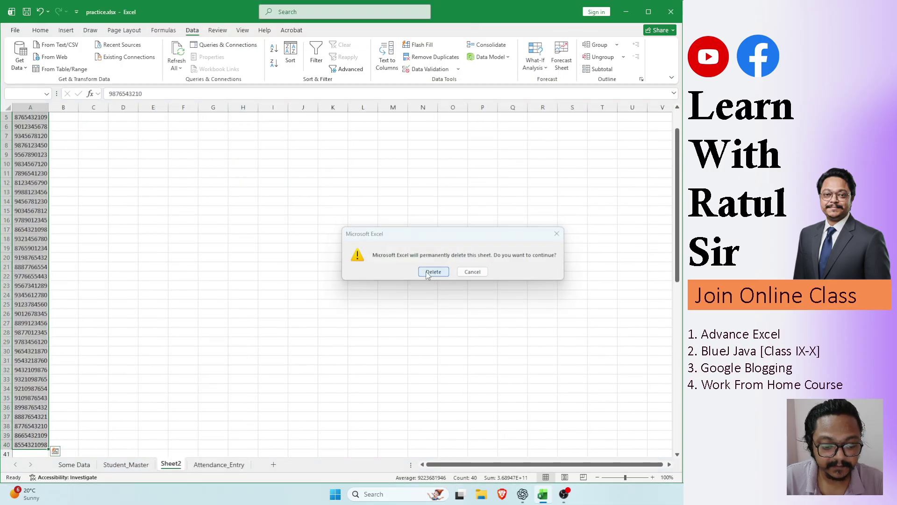
# - Check the Status Data entries on the Some Data sheet and set up List-type data validation for Active_Flag cells H2:H41 on Student_Master
pyautogui.click(82, 465)
pyautogui.click(213, 191)
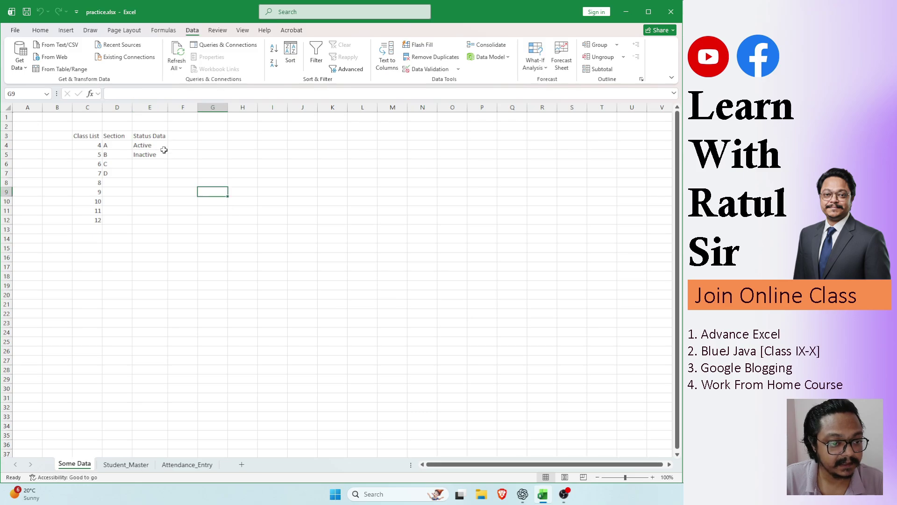
pyautogui.moveTo(147, 145); pyautogui.dragTo(153, 162)
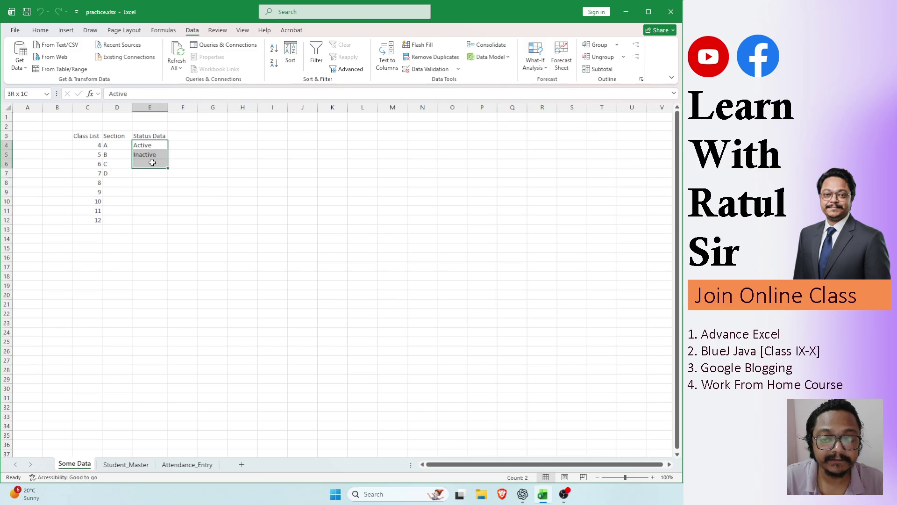
pyautogui.click(126, 465)
pyautogui.click(303, 183)
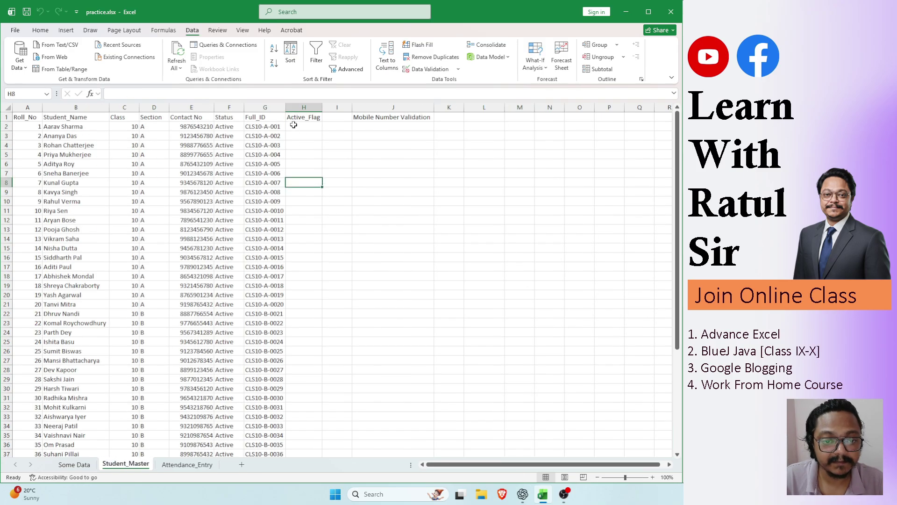
pyautogui.click(293, 125)
pyautogui.moveTo(293, 125); pyautogui.dragTo(310, 439)
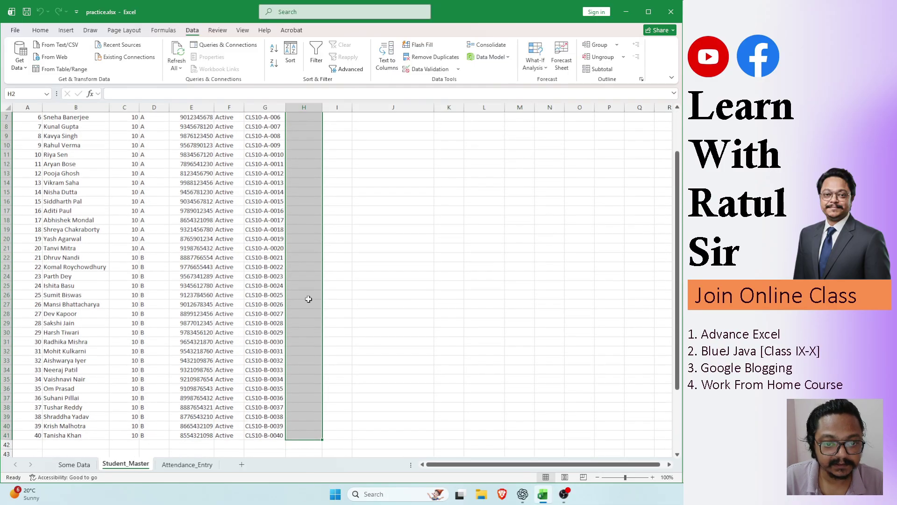
pyautogui.scroll(2, 310, 296)
pyautogui.click(428, 69)
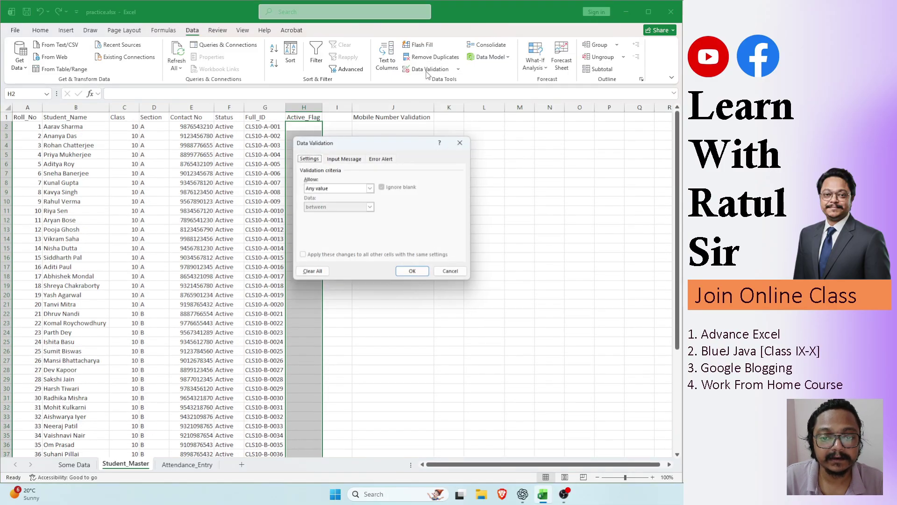
pyautogui.click(335, 187)
pyautogui.click(348, 215)
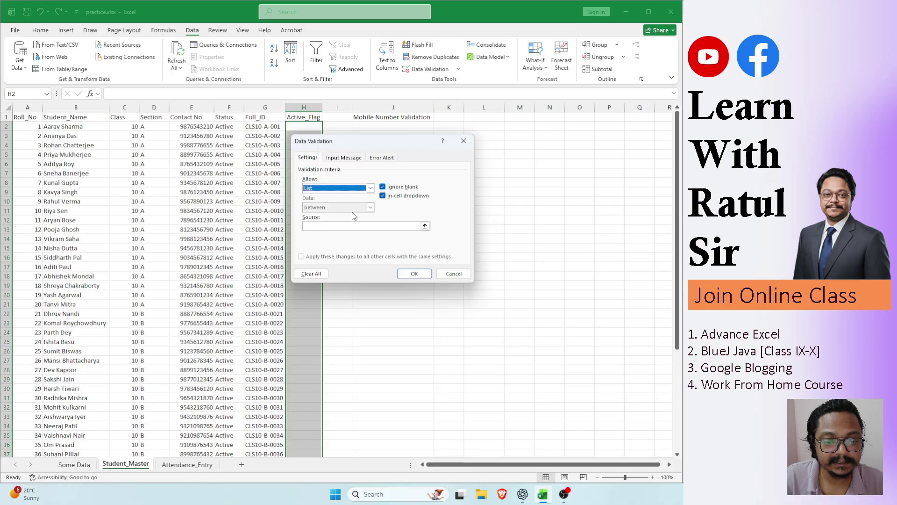
# - Set the validation list source to ='Some Data'!$E$4:$E$5 and apply the rule to the Active_Flag cells
pyautogui.click(415, 226)
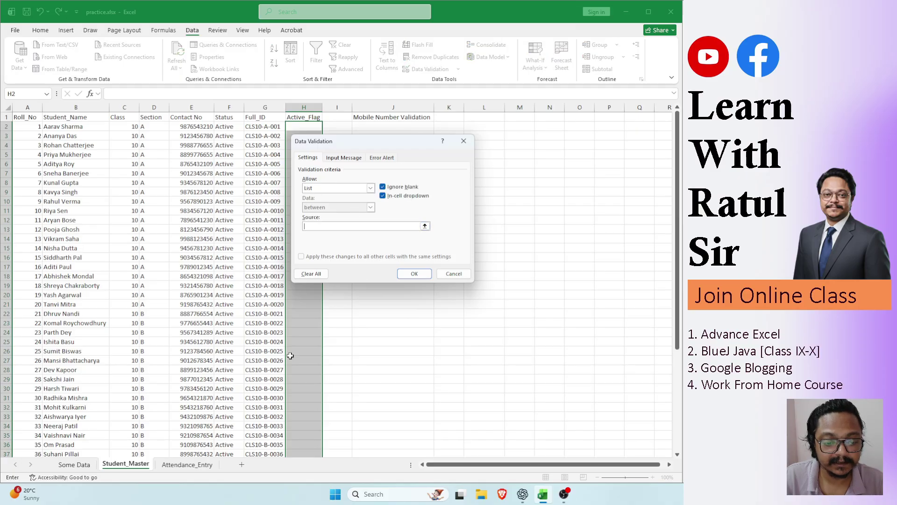
pyautogui.click(425, 226)
pyautogui.click(74, 464)
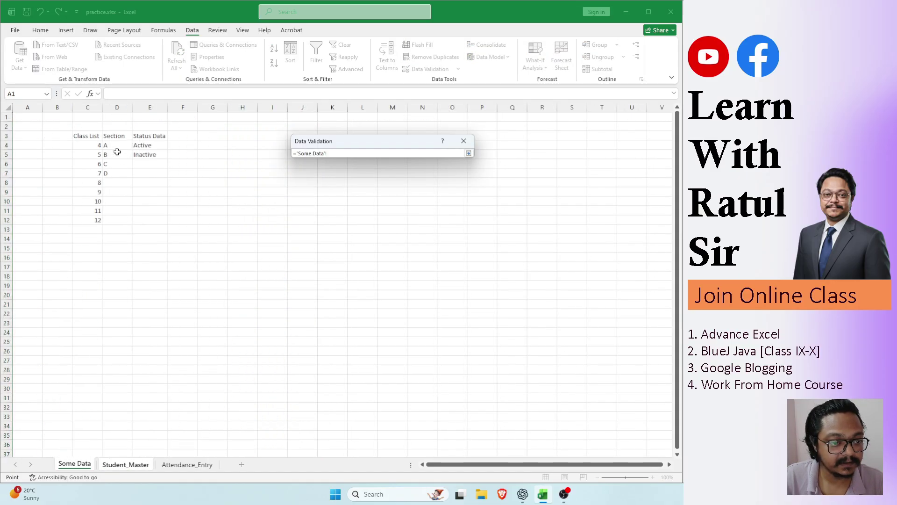
pyautogui.moveTo(149, 145); pyautogui.dragTo(154, 156)
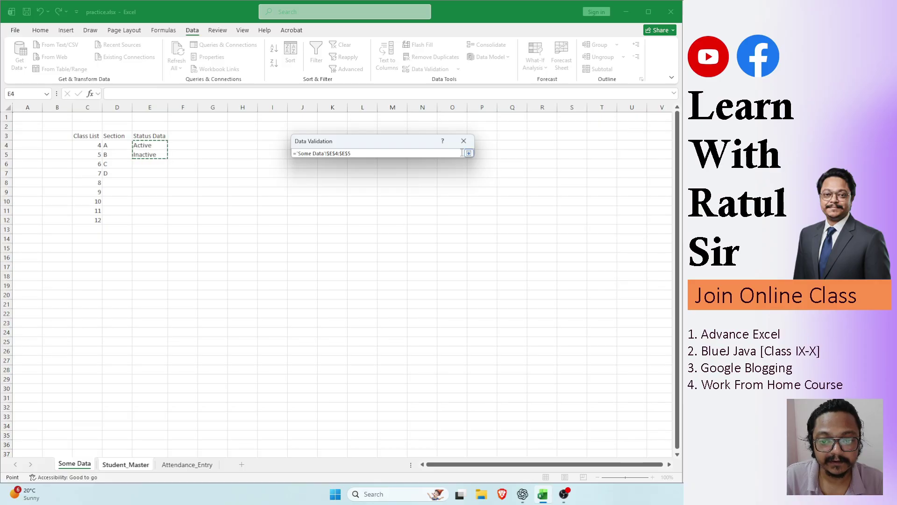
pyautogui.click(468, 153)
pyautogui.click(414, 274)
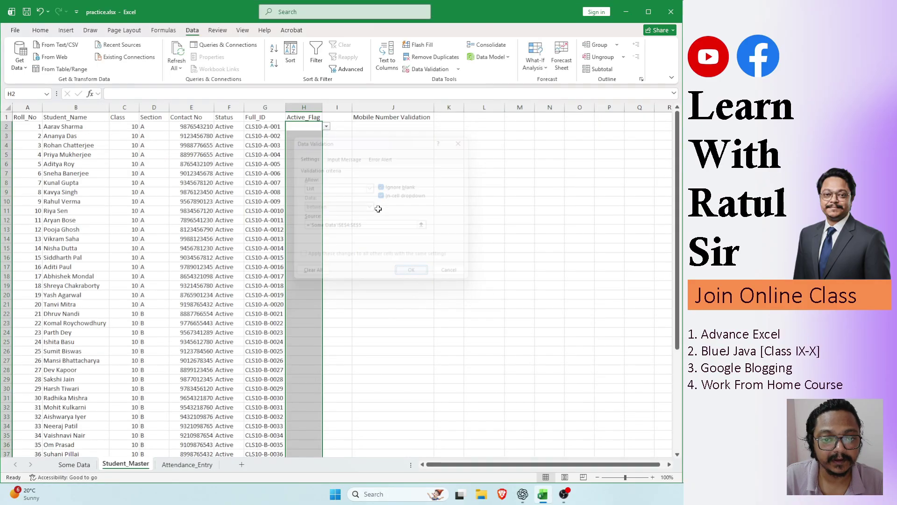
# - Choose Active from the validation list for the first two students' Active_Flag cells, H2 and H3
pyautogui.click(326, 127)
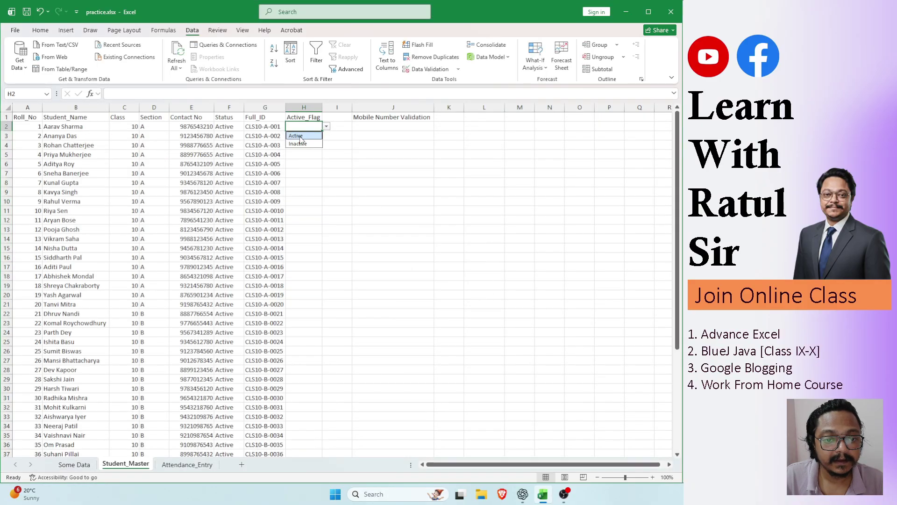
pyautogui.click(318, 135)
pyautogui.click(324, 137)
pyautogui.click(326, 135)
pyautogui.click(309, 144)
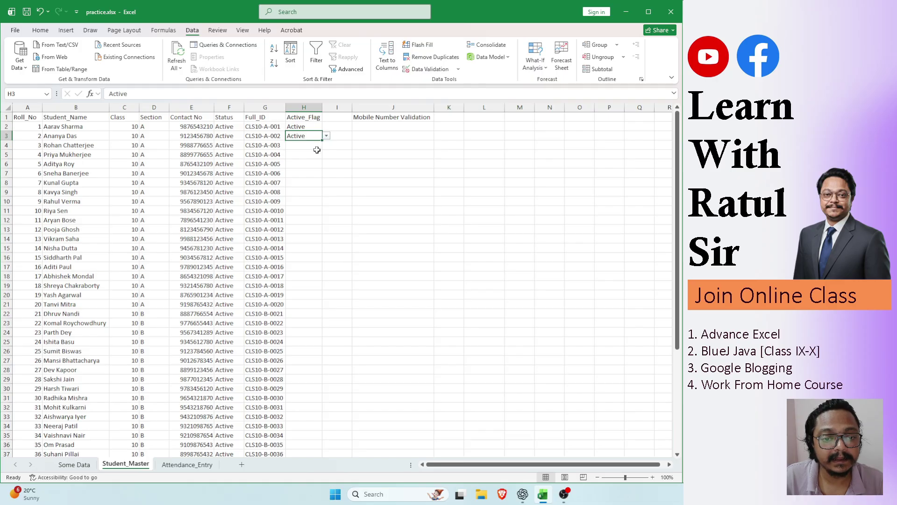
# - Choose Active from the validation list for the third and fourth students' Active_Flag cells, H4 and H5
pyautogui.moveTo(315, 154)
pyautogui.mouseDown()
pyautogui.moveTo(327, 151)
pyautogui.moveTo(316, 149)
pyautogui.mouseUp()
pyautogui.click(316, 148)
pyautogui.click(326, 144)
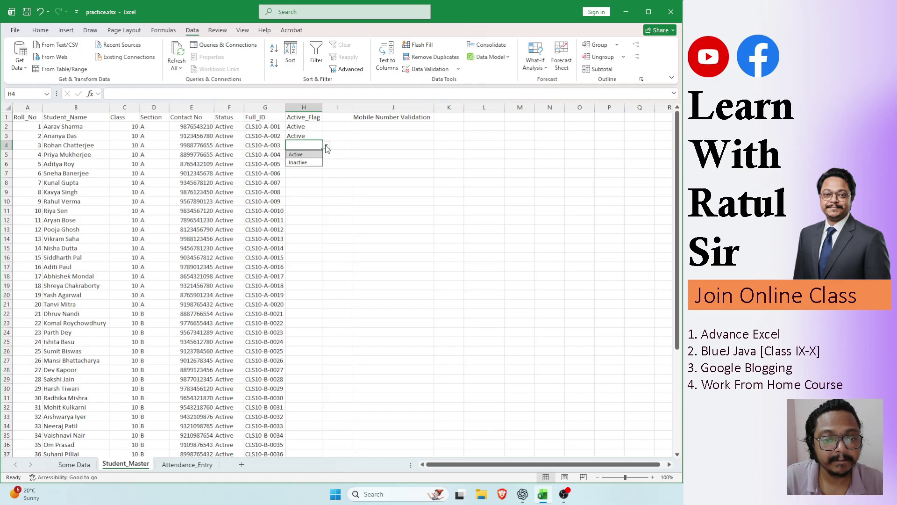
pyautogui.click(306, 154)
pyautogui.click(316, 155)
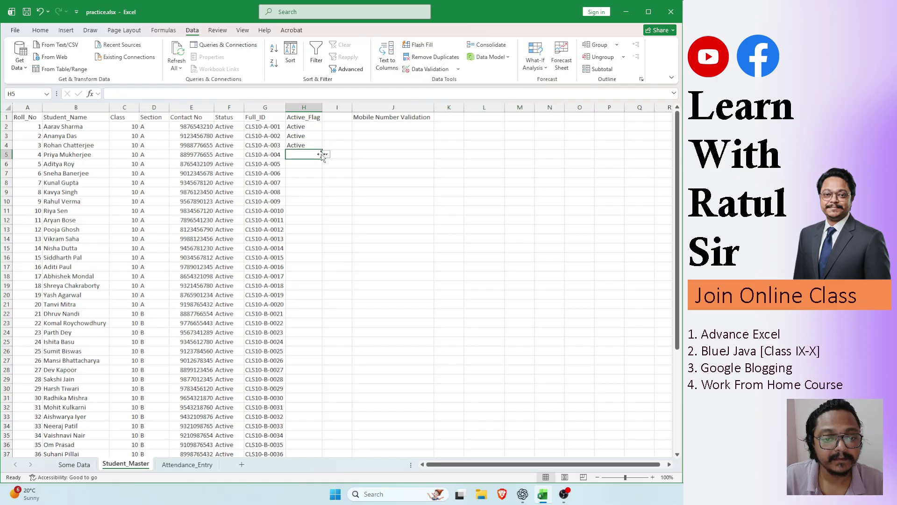
pyautogui.click(326, 154)
pyautogui.click(300, 164)
pyautogui.click(306, 181)
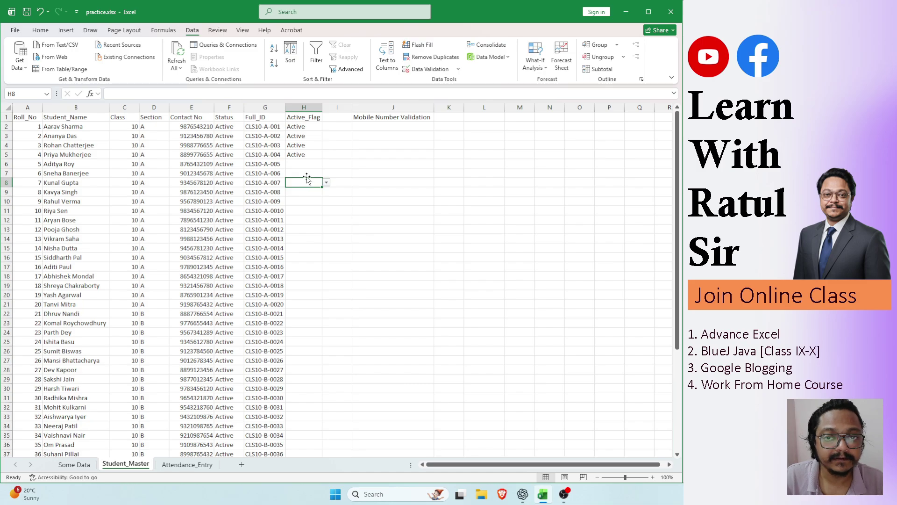
# - Fill the Active entry in H2 down through H41 so every student's Active_Flag cell holds it
pyautogui.moveTo(305, 130); pyautogui.dragTo(301, 430)
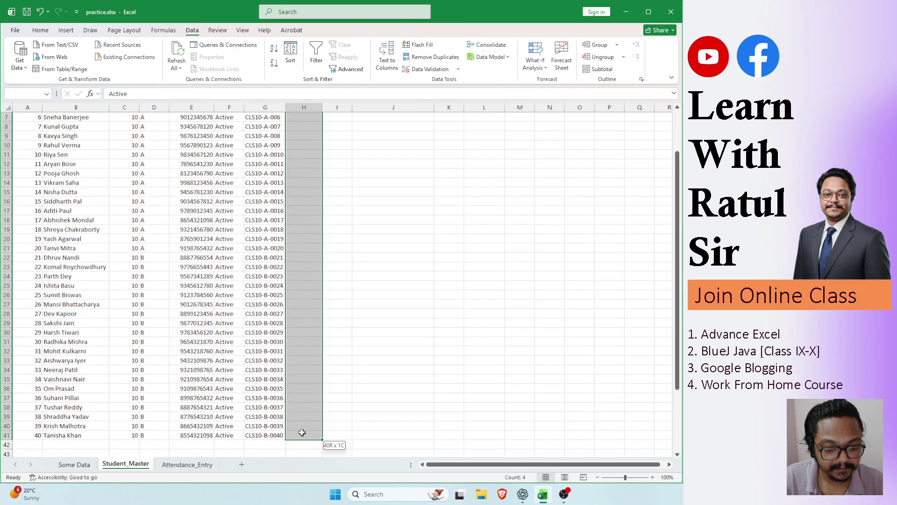
pyautogui.hotkey('ctrl', 'd')
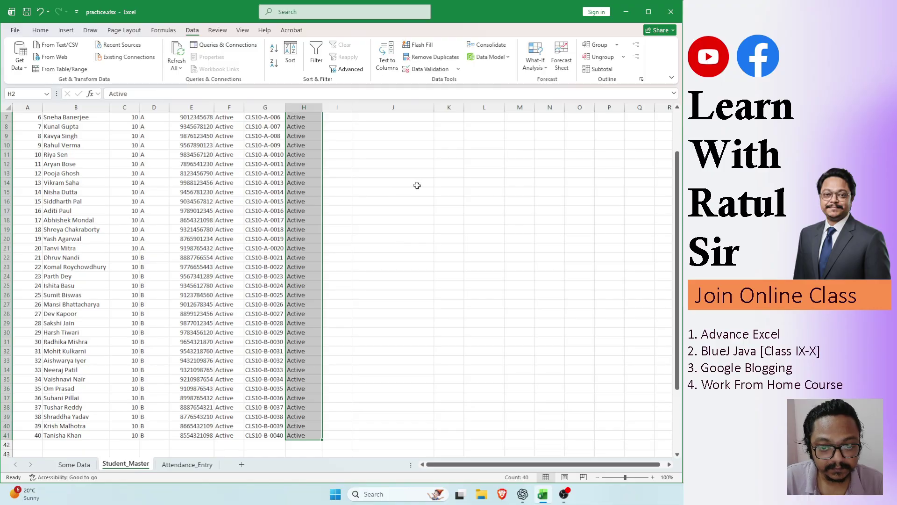
pyautogui.click(416, 184)
pyautogui.scroll(2, 423, 194)
pyautogui.click(468, 135)
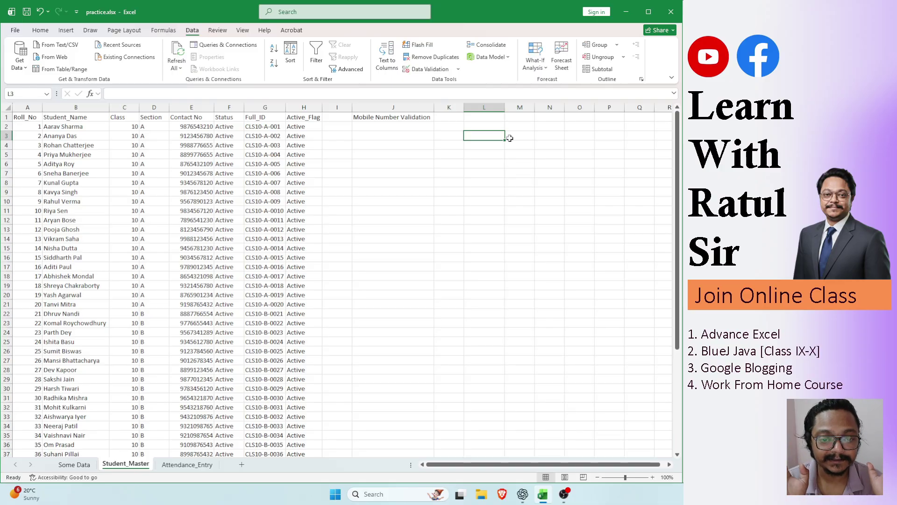
pyautogui.click(405, 124)
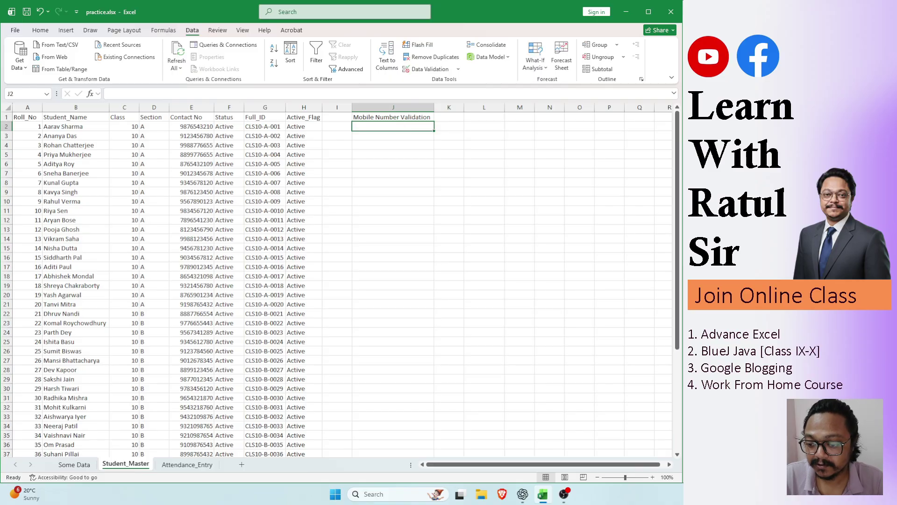
pyautogui.click(522, 494)
pyautogui.click(392, 128)
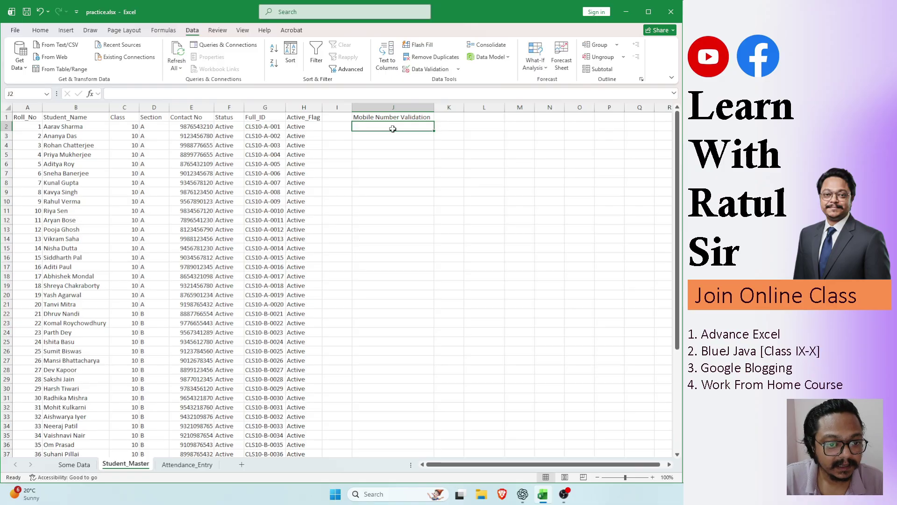
# - Delete all Active_Flag entries in H2:H41 and clear the data validation rule from those cells
pyautogui.click(310, 129)
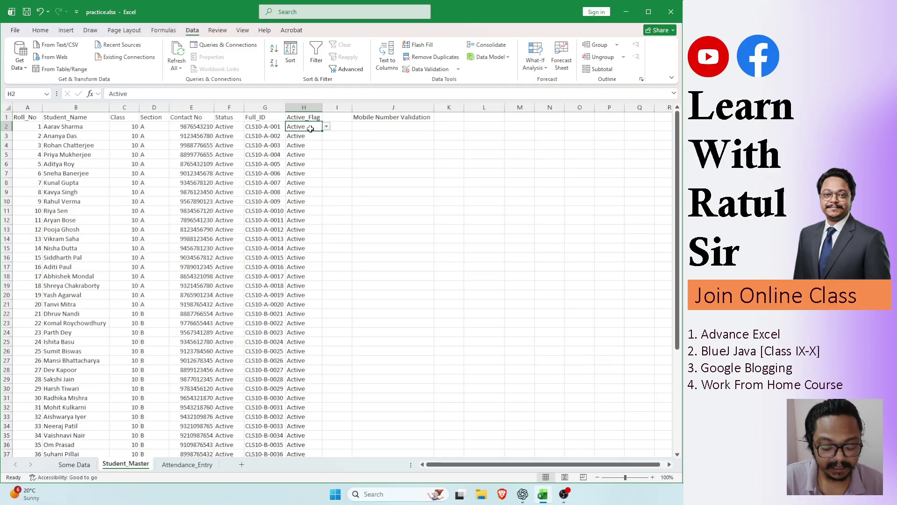
pyautogui.hotkey('ctrl', 'shift', 'Down')
pyautogui.press('Delete')
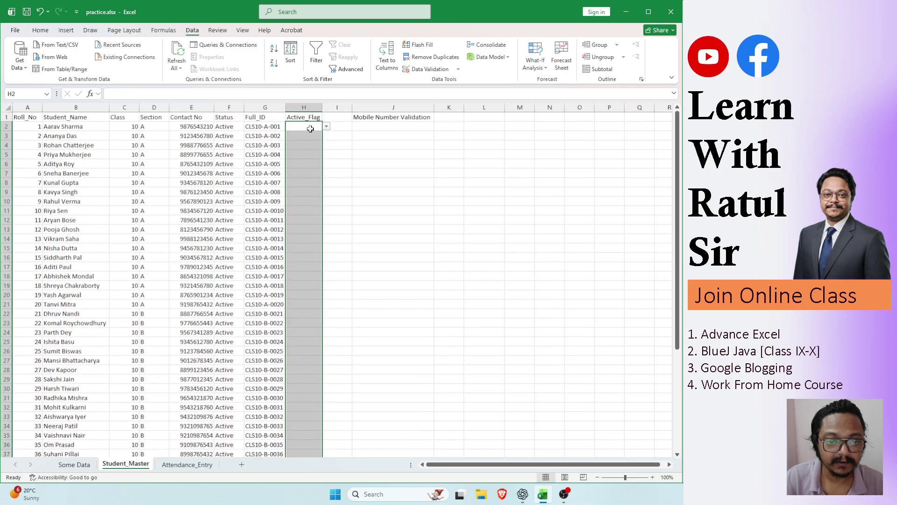
pyautogui.click(428, 69)
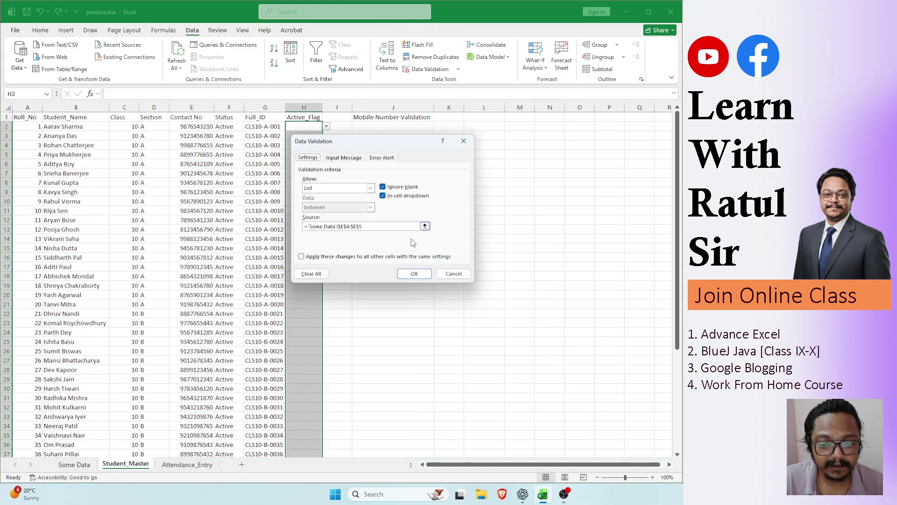
pyautogui.click(311, 273)
pyautogui.click(414, 273)
pyautogui.click(361, 155)
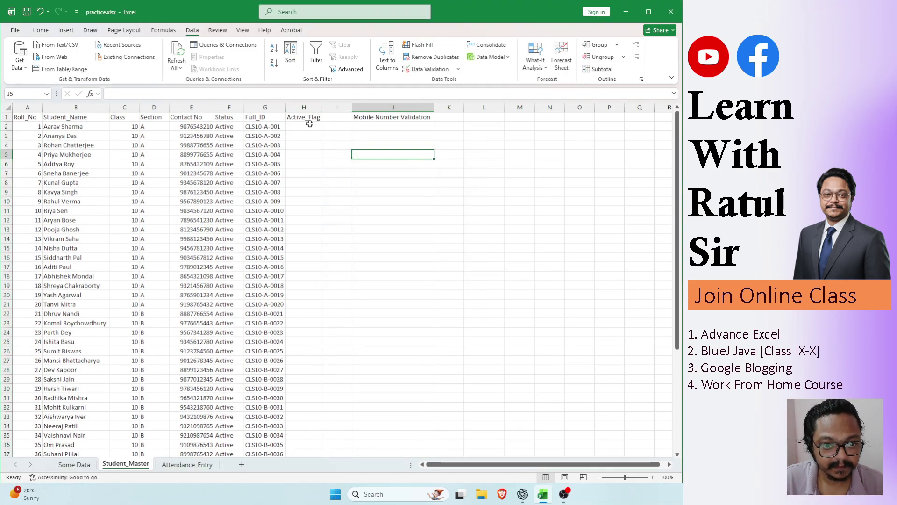
# - Enter the formula =IF(F2="Active",1,0) in the first student's Active_Flag cell, H2
pyautogui.click(309, 117)
pyautogui.click(314, 127)
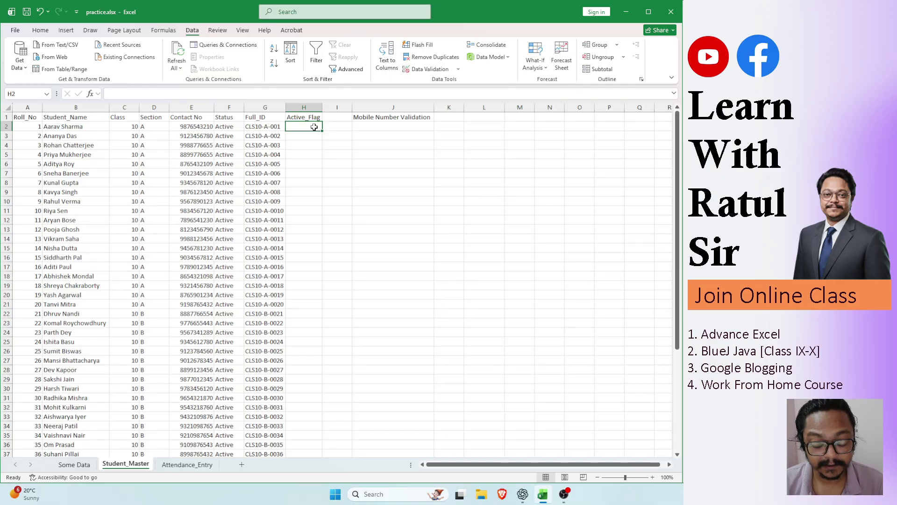
pyautogui.write('=')
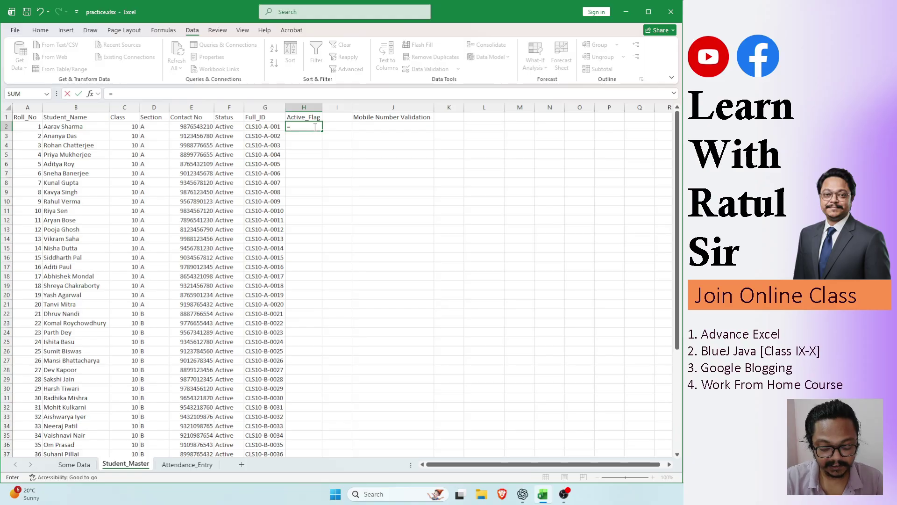
pyautogui.write('if(')
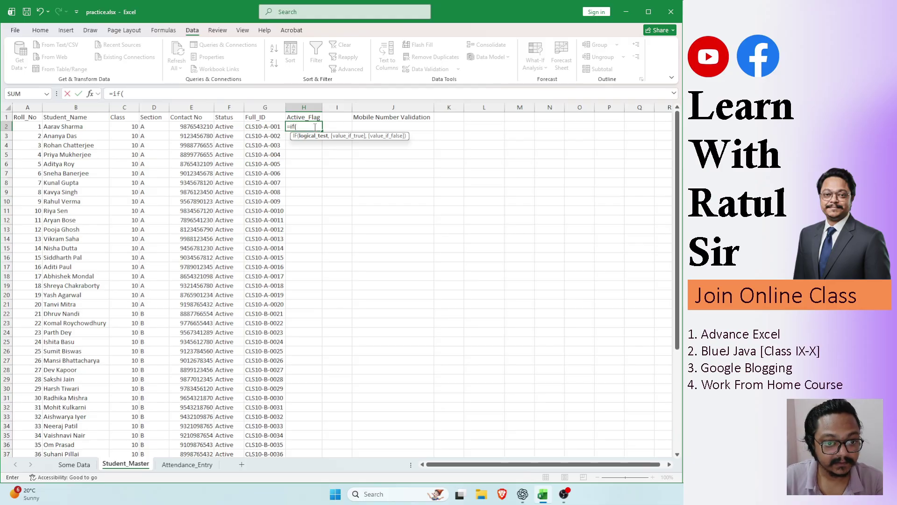
pyautogui.write('F2')
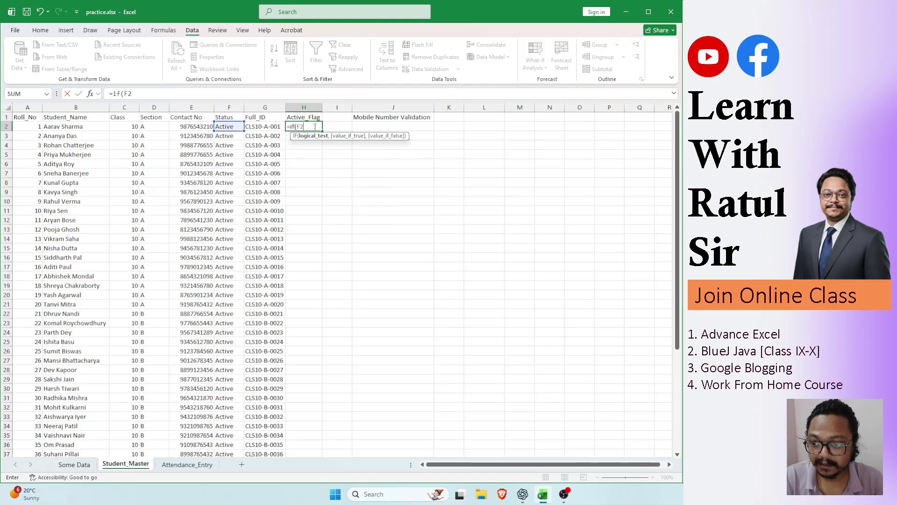
pyautogui.write('="')
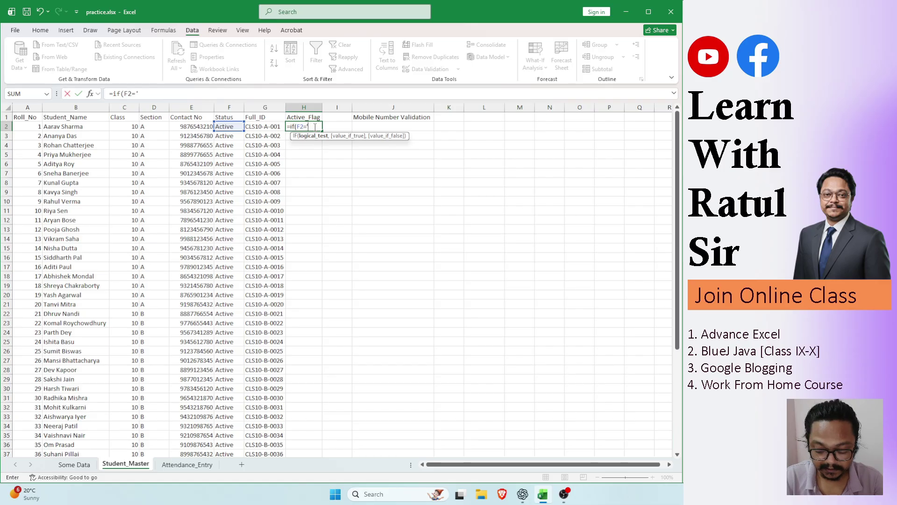
pyautogui.press('BackSpace')
pyautogui.write('"Active')
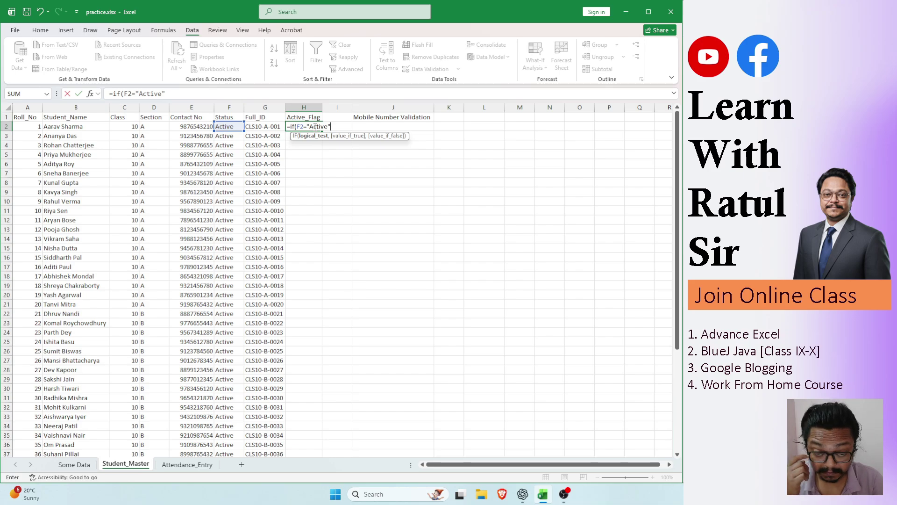
pyautogui.write('",1')
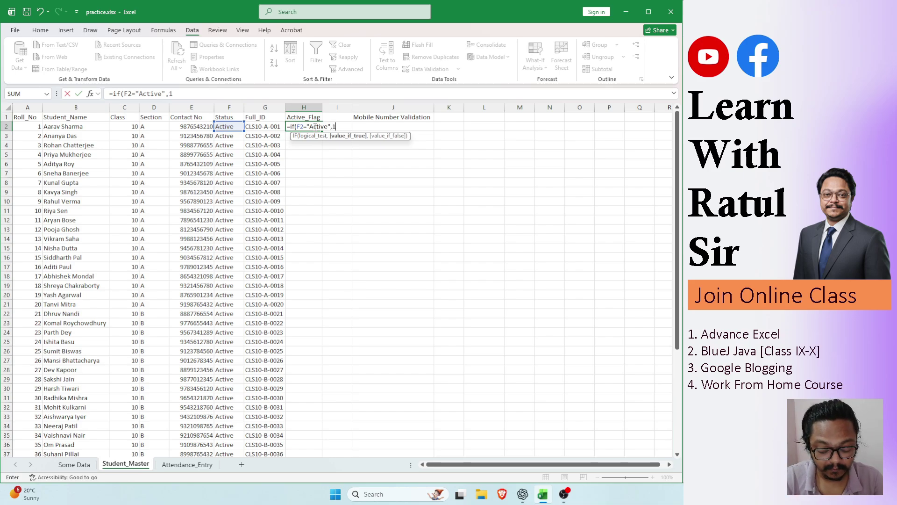
pyautogui.write(',0')
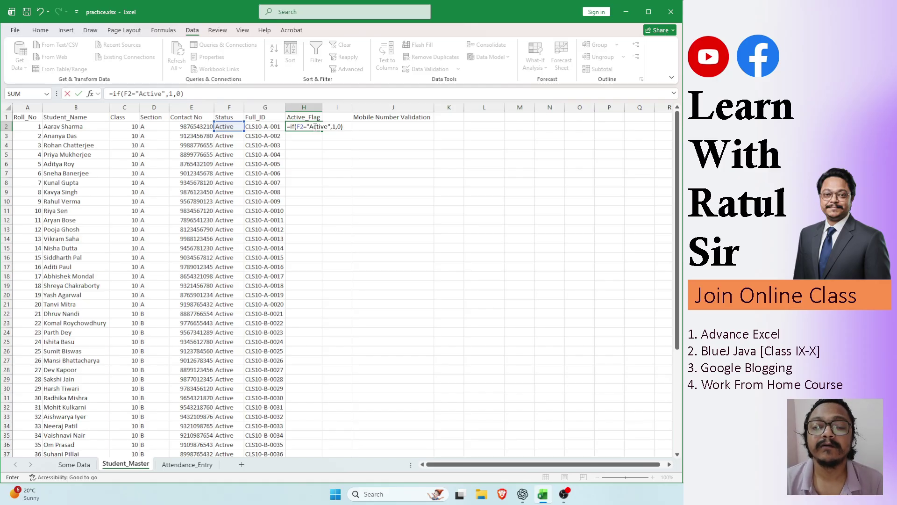
pyautogui.press('Return')
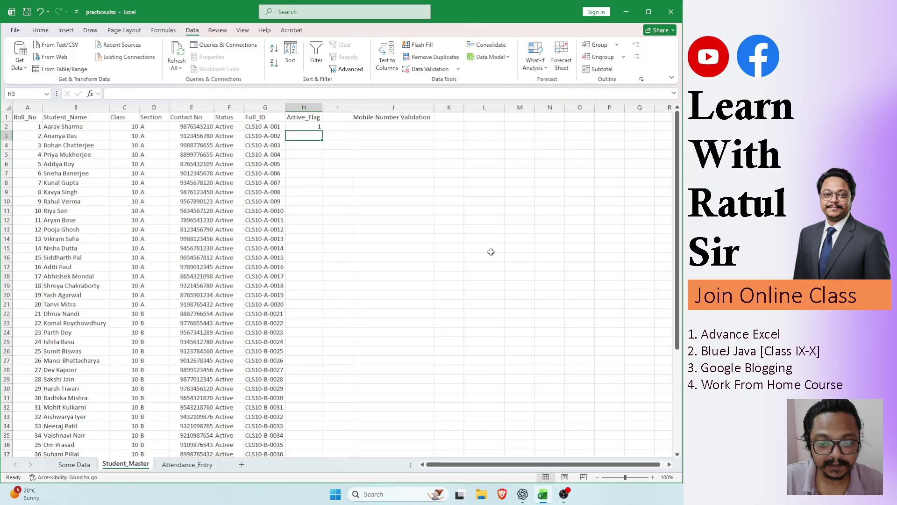
# - Open Paint and shrink its window, placing it over the worksheet below the header row
pyautogui.click(388, 496)
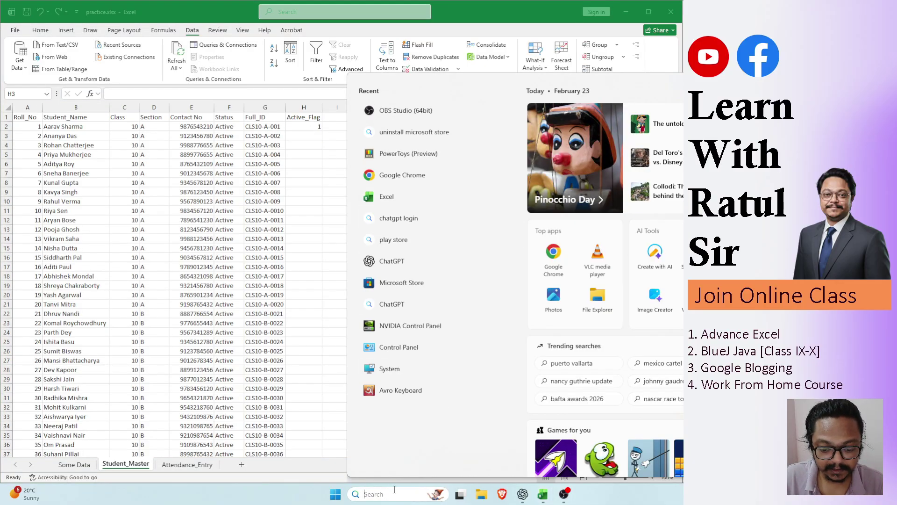
pyautogui.write('paint')
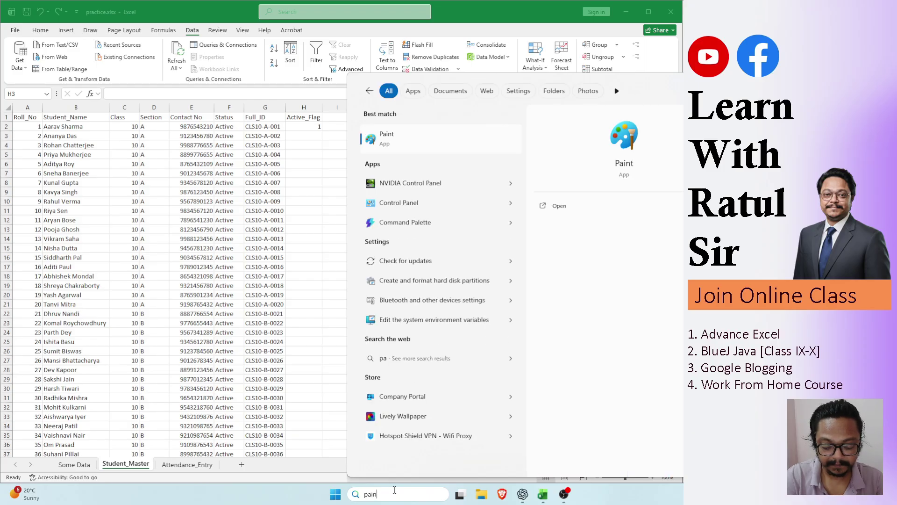
pyautogui.press('Return')
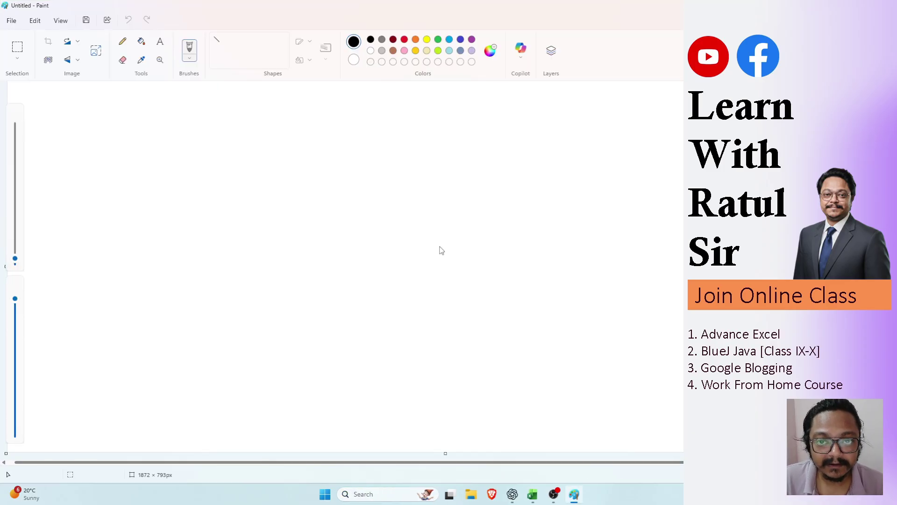
pyautogui.moveTo(135, 10); pyautogui.dragTo(268, 74)
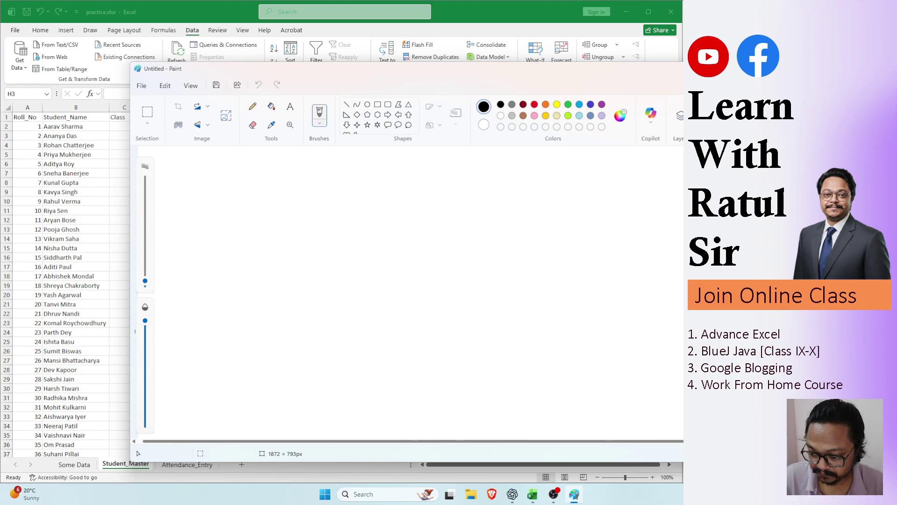
pyautogui.moveTo(847, 461); pyautogui.dragTo(547, 324)
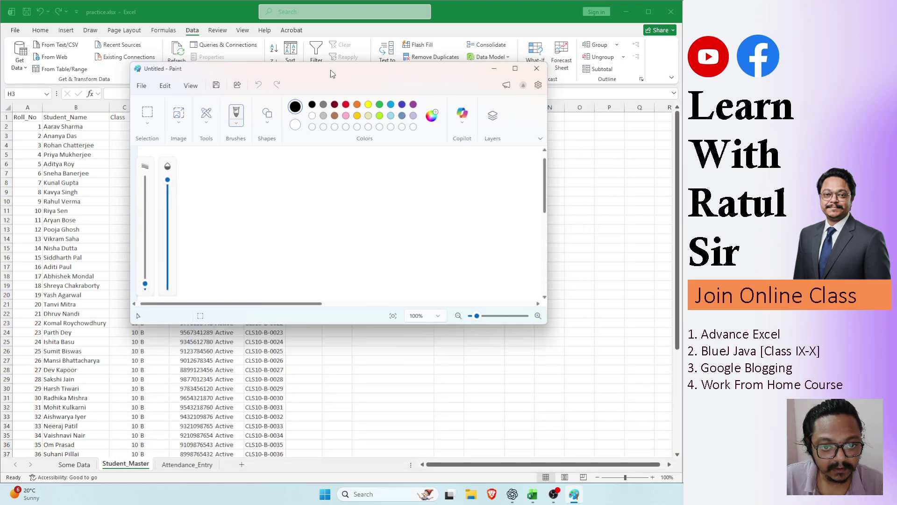
pyautogui.moveTo(335, 71)
pyautogui.mouseDown()
pyautogui.moveTo(442, 151)
pyautogui.moveTo(433, 141)
pyautogui.mouseUp()
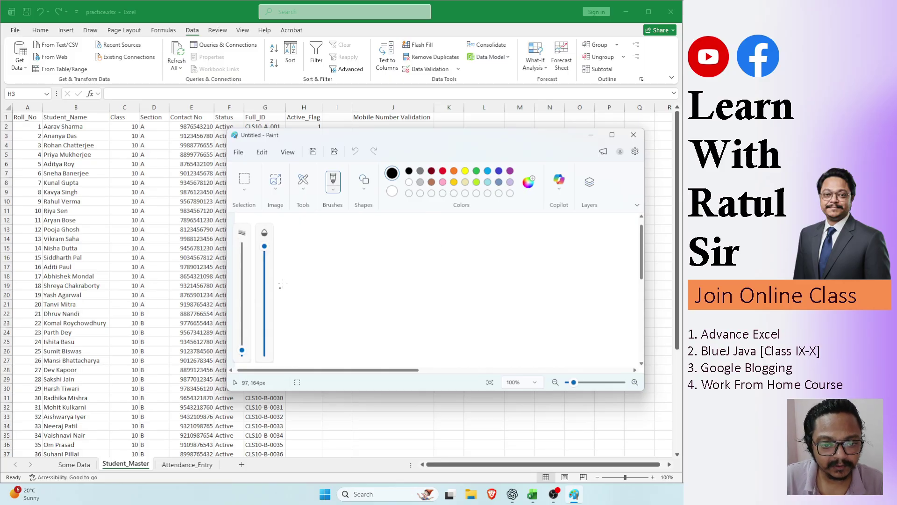
# - Handwrite "if =" followed by its meaning in Bengali across the upper part of the canvas with the brush
pyautogui.moveTo(314, 260); pyautogui.dragTo(316, 292)
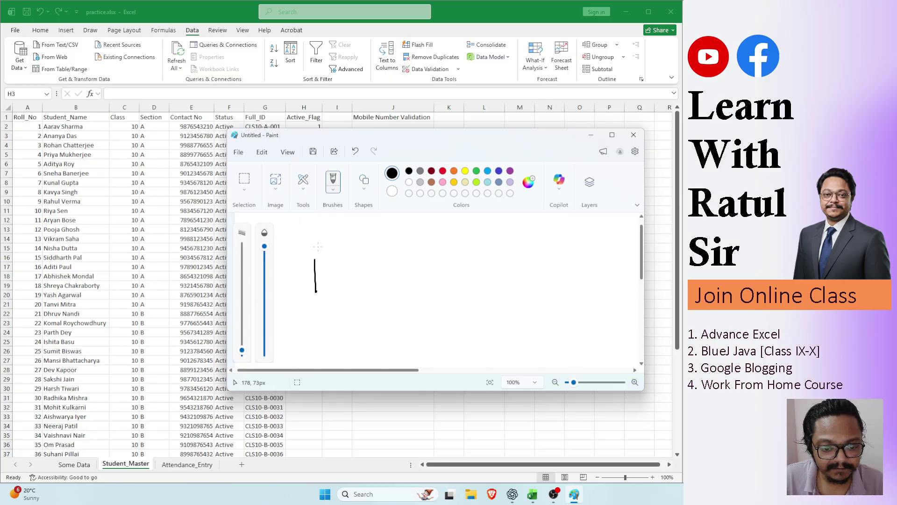
pyautogui.moveTo(314, 252)
pyautogui.mouseDown()
pyautogui.moveTo(332, 298)
pyautogui.moveTo(339, 278)
pyautogui.moveTo(371, 269)
pyautogui.moveTo(441, 276)
pyautogui.moveTo(484, 237)
pyautogui.moveTo(459, 263)
pyautogui.moveTo(468, 269)
pyautogui.mouseUp()
pyautogui.click(498, 289)
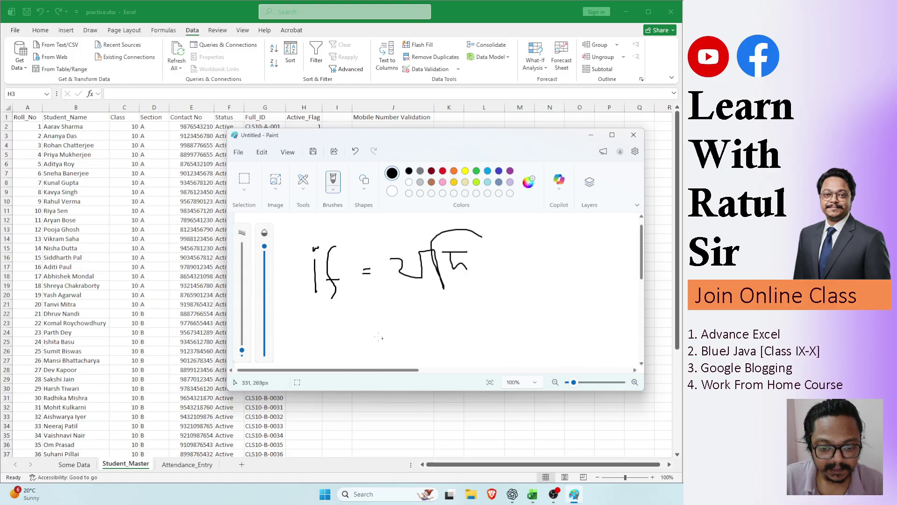
pyautogui.moveTo(512, 248)
pyautogui.mouseDown()
pyautogui.moveTo(520, 246)
pyautogui.moveTo(497, 268)
pyautogui.moveTo(536, 248)
pyautogui.moveTo(533, 263)
pyautogui.moveTo(550, 239)
pyautogui.moveTo(556, 271)
pyautogui.moveTo(578, 255)
pyautogui.moveTo(595, 263)
pyautogui.moveTo(614, 233)
pyautogui.mouseUp()
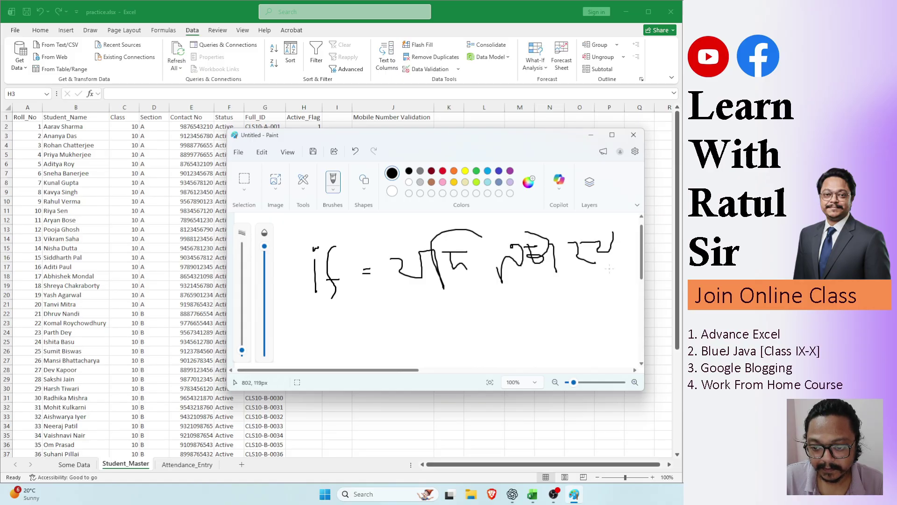
pyautogui.moveTo(610, 264); pyautogui.dragTo(607, 269)
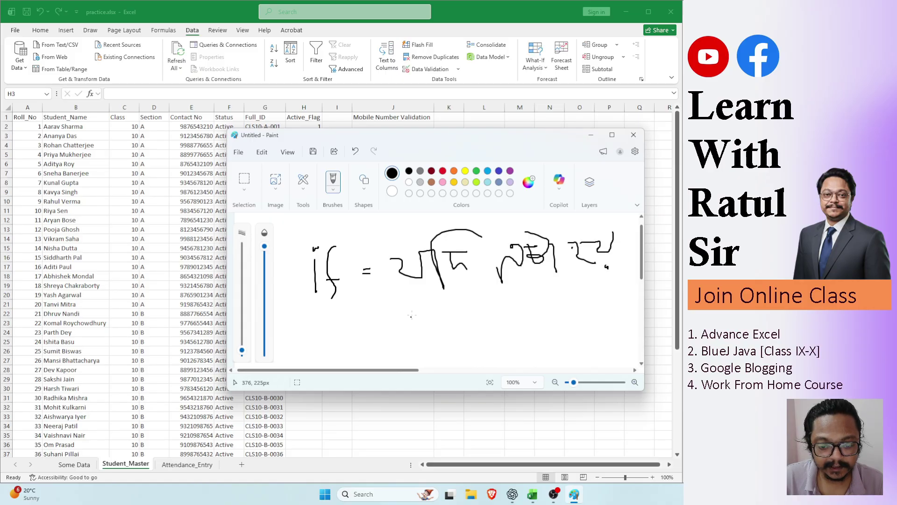
# - Handwrite "True" below the Bengali phrase, followed by a vertical divider line and the letter "f"
pyautogui.moveTo(367, 324)
pyautogui.mouseDown()
pyautogui.moveTo(404, 323)
pyautogui.moveTo(384, 342)
pyautogui.moveTo(464, 325)
pyautogui.mouseUp()
pyautogui.moveTo(483, 293); pyautogui.dragTo(482, 353)
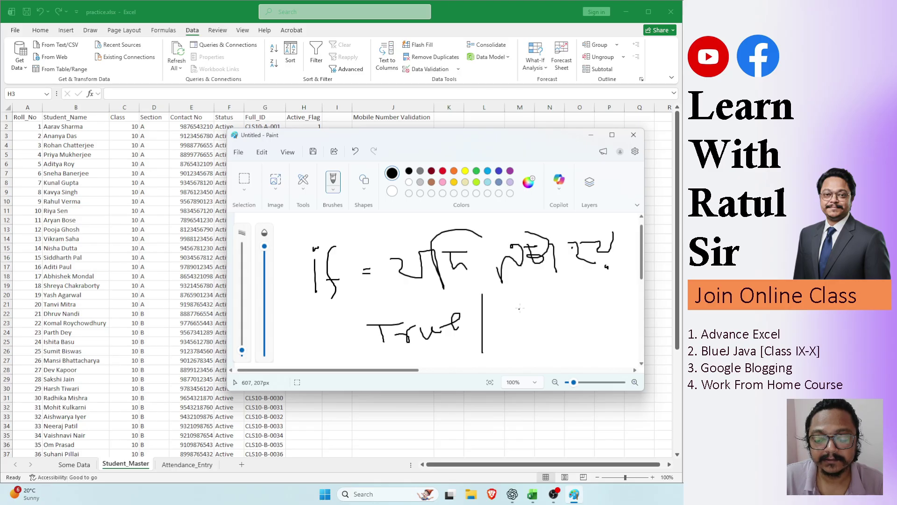
pyautogui.moveTo(522, 303)
pyautogui.mouseDown()
pyautogui.moveTo(525, 349)
pyautogui.moveTo(544, 323)
pyautogui.mouseUp()
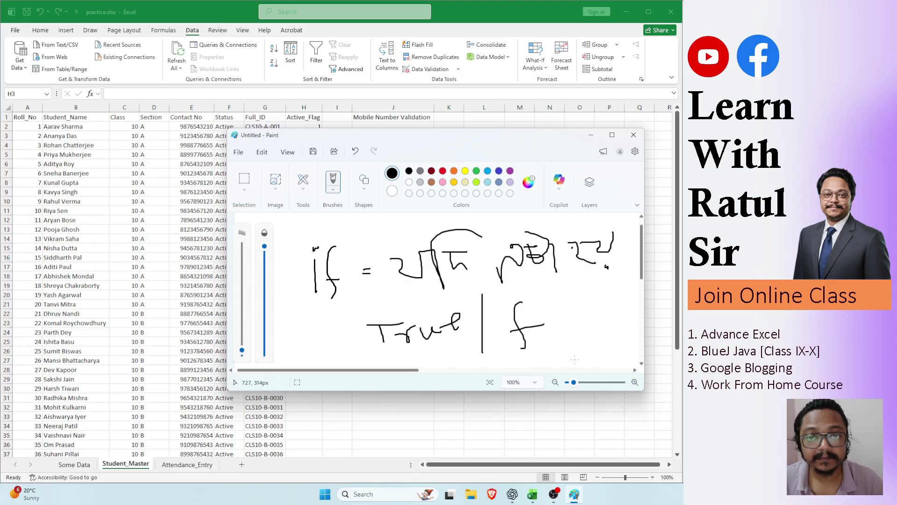
# - Erase everything on the canvas and widen the Paint window towards the Student_Name column
pyautogui.hotkey('ctrl', 'a')
pyautogui.press('Delete')
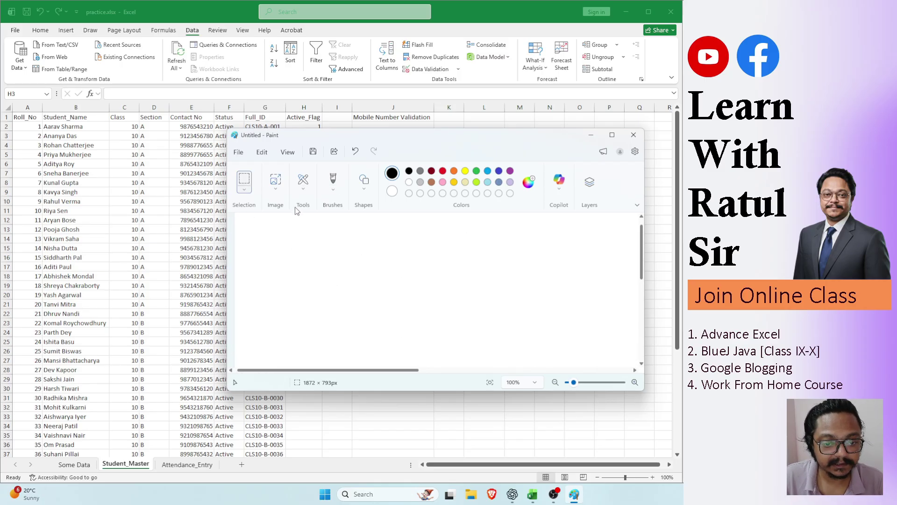
pyautogui.moveTo(229, 235); pyautogui.dragTo(95, 237)
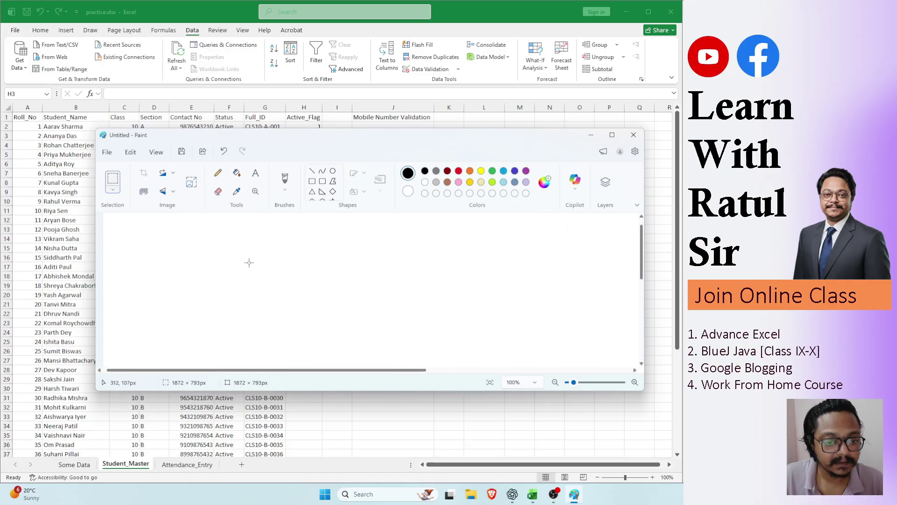
# - Add a text box in the upper area of the blank canvas reading "=if(condition,tru,false)"
pyautogui.click(256, 174)
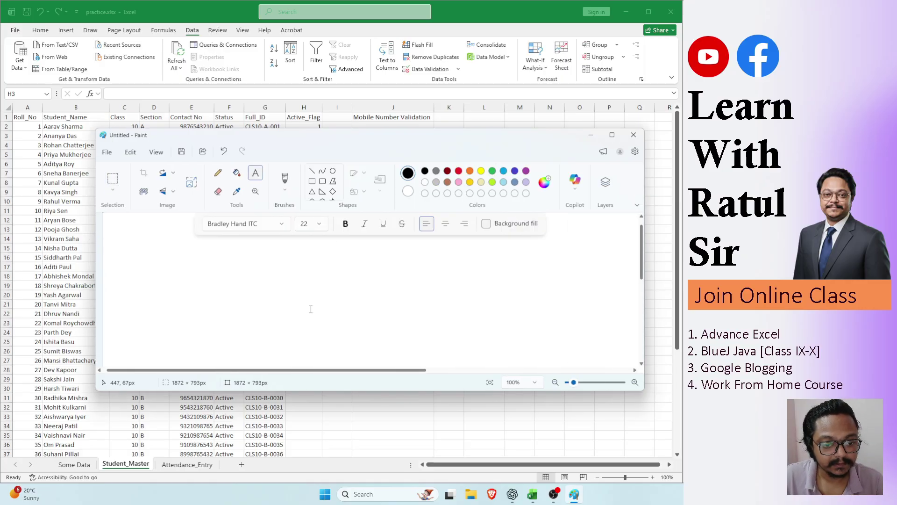
pyautogui.click(168, 267)
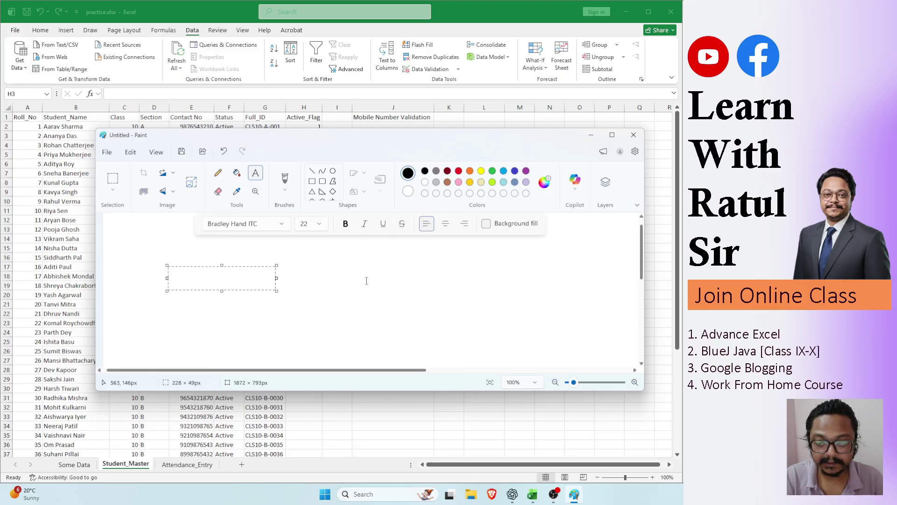
pyautogui.write('=')
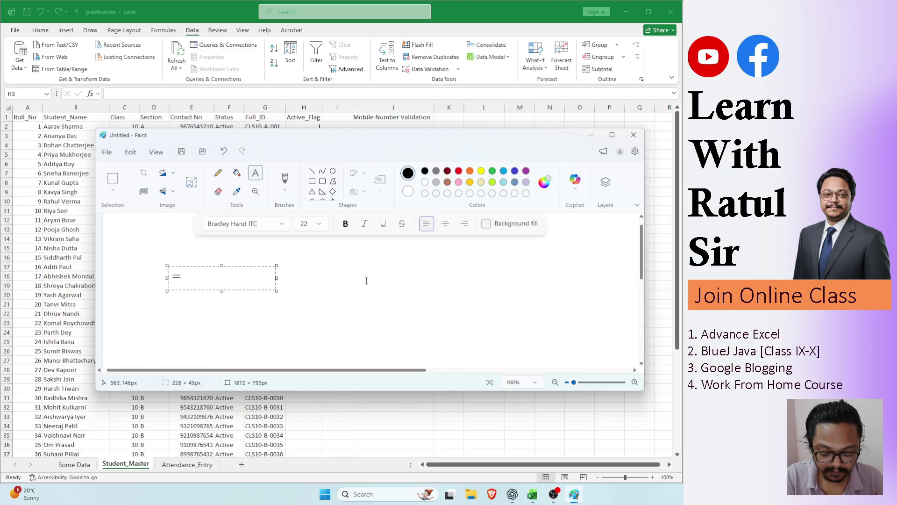
pyautogui.write('if(')
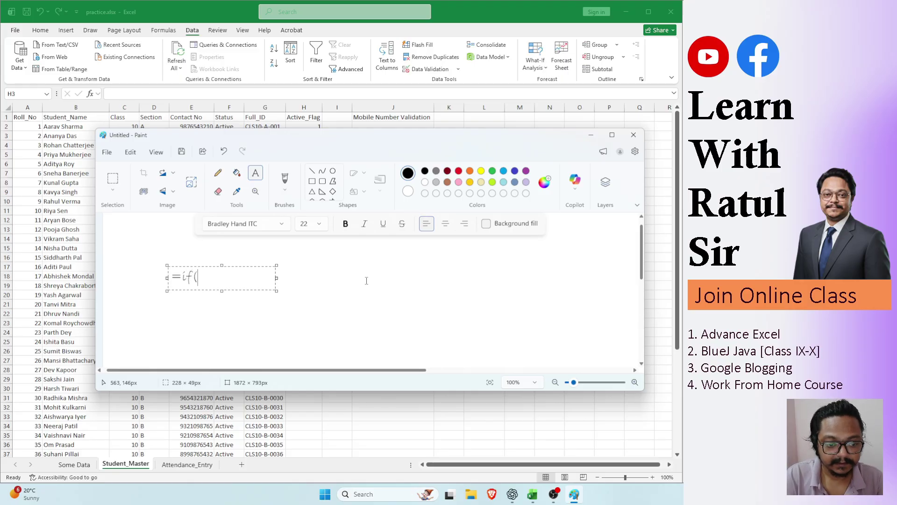
pyautogui.write('con')
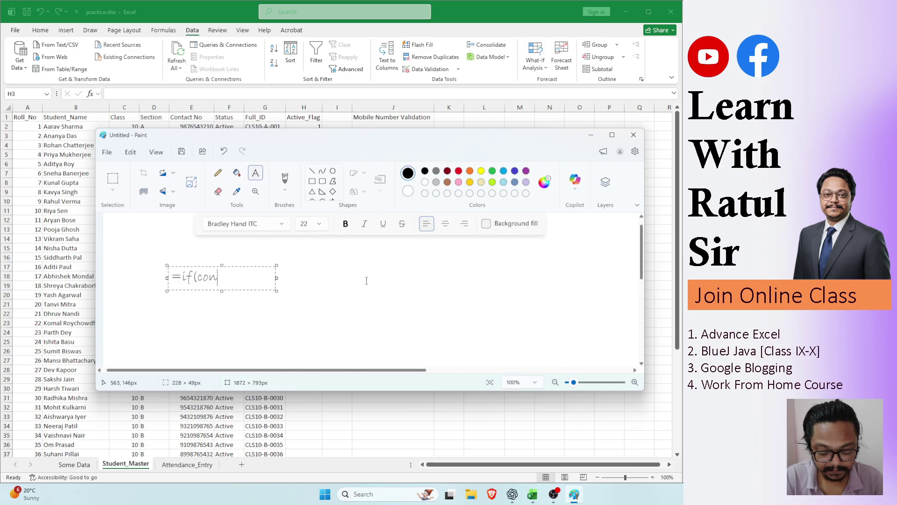
pyautogui.write('dition')
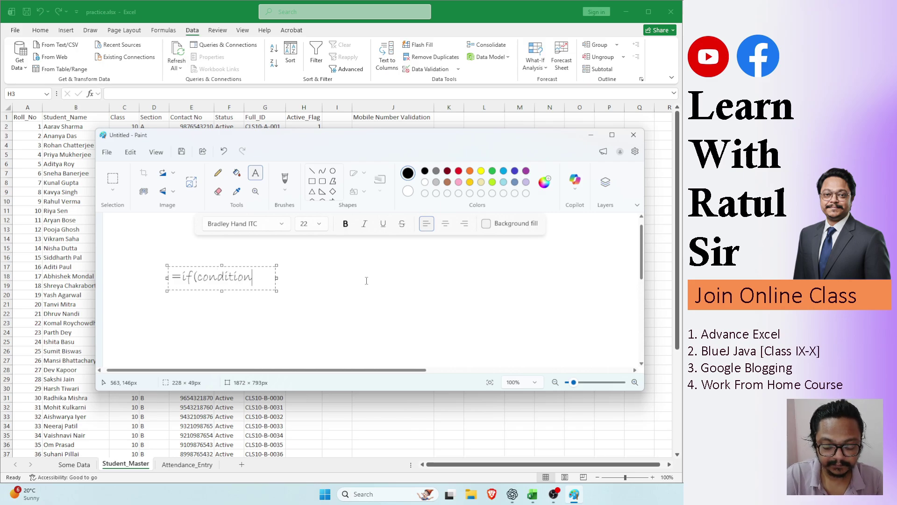
pyautogui.write(',')
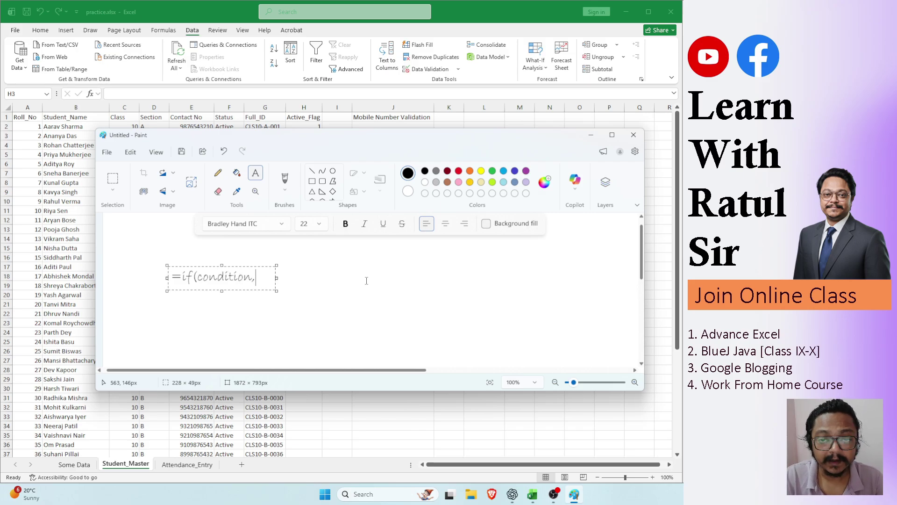
pyautogui.write('tru')
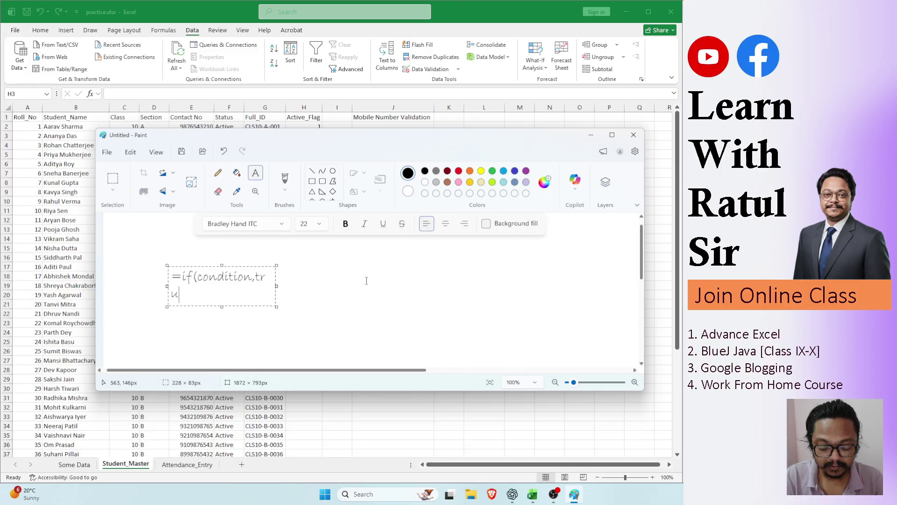
pyautogui.write('e,fa')
pyautogui.write('lse')
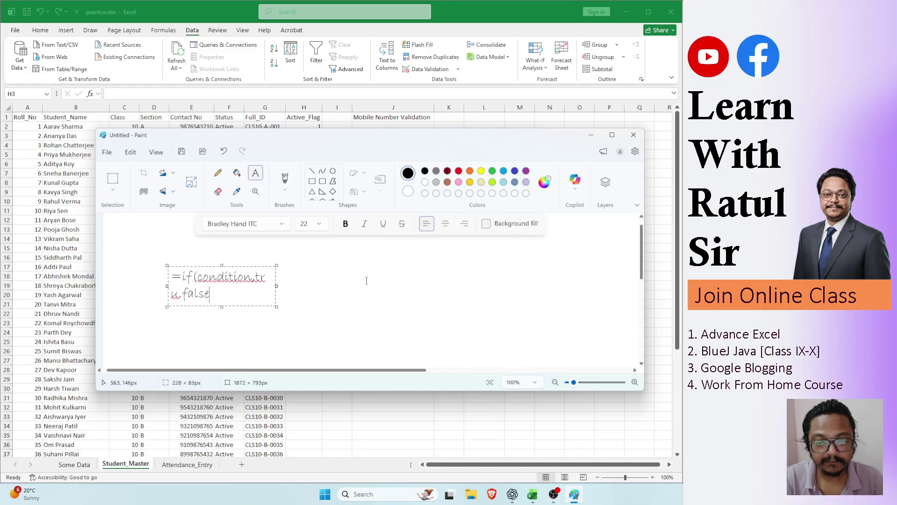
pyautogui.write(')')
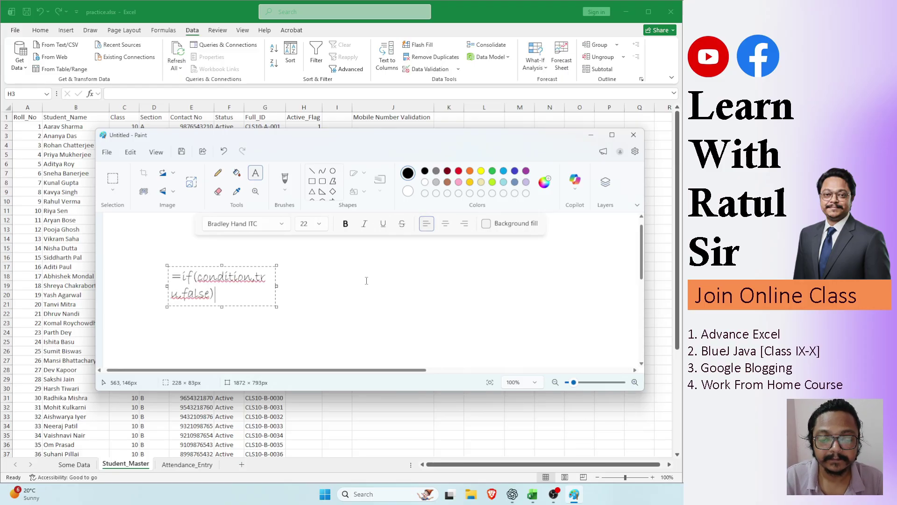
# - Widen the text box and correct its text to "=if(condition , true , false)" with spaces around both commas, and commit it to the canvas
pyautogui.moveTo(277, 291); pyautogui.dragTo(455, 286)
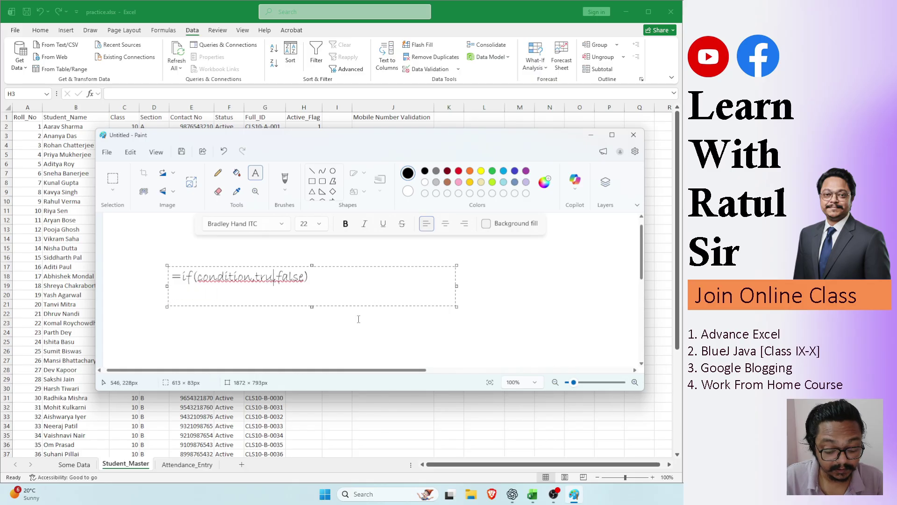
pyautogui.write('e')
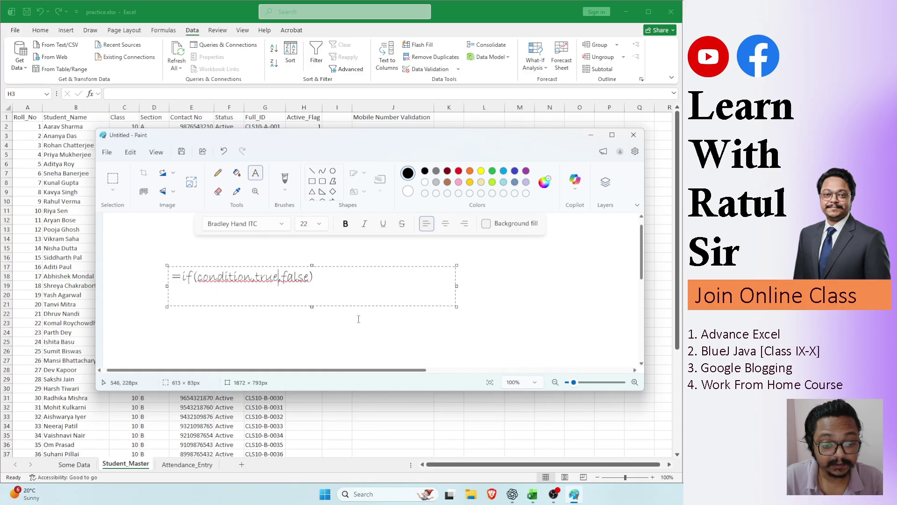
pyautogui.click(254, 279)
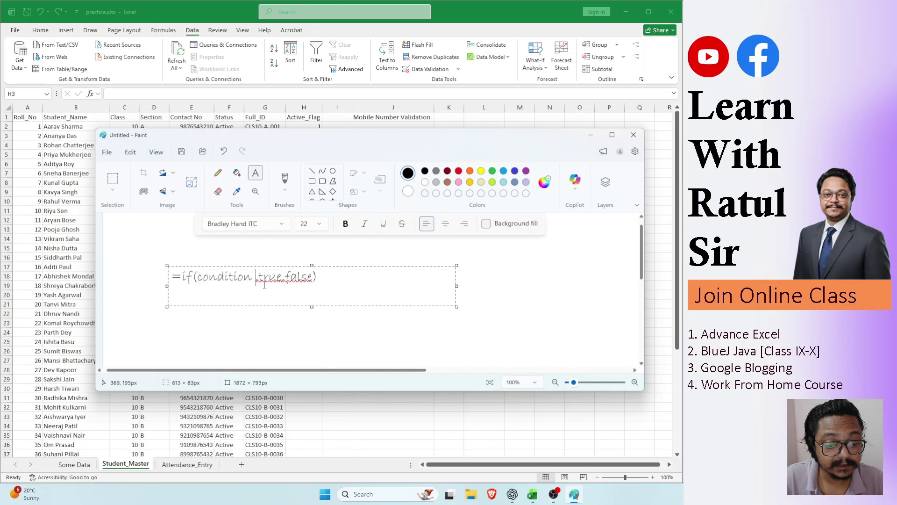
pyautogui.click(260, 280)
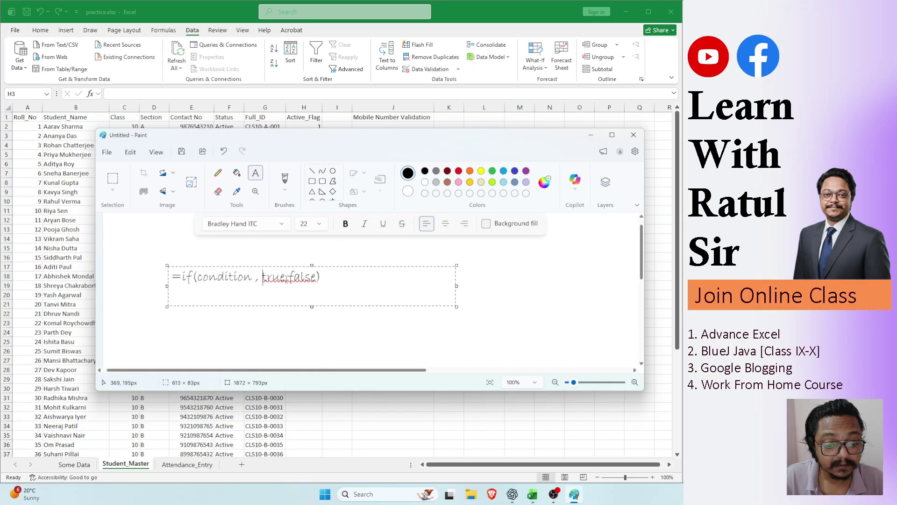
pyautogui.click(287, 281)
pyautogui.click(293, 280)
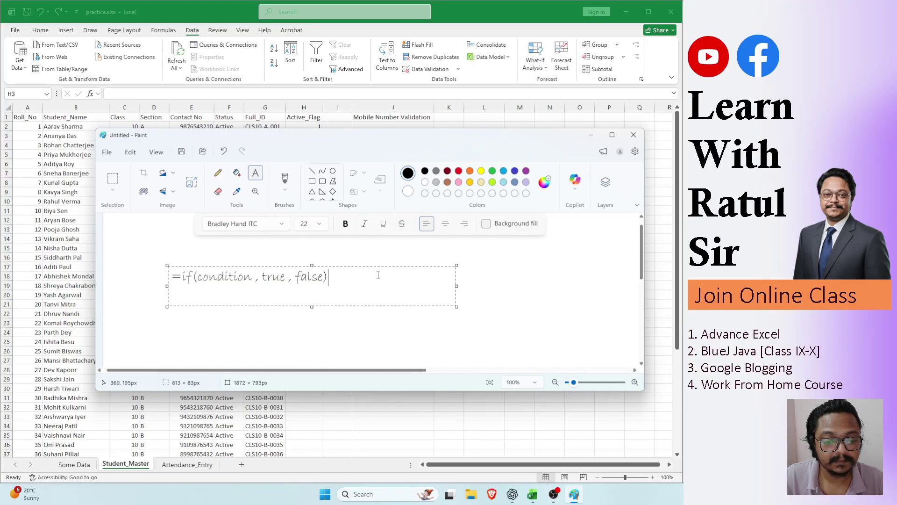
pyautogui.click(531, 279)
pyautogui.click(235, 290)
pyautogui.click(424, 287)
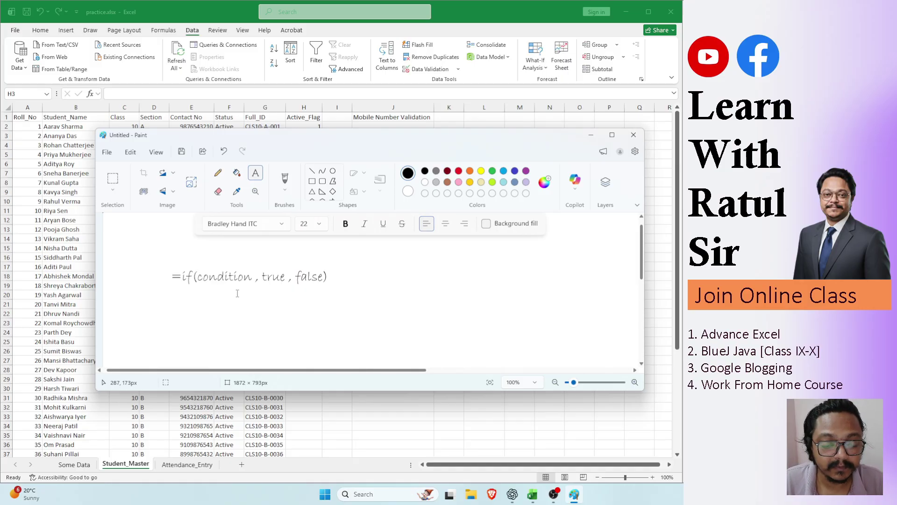
pyautogui.click(410, 295)
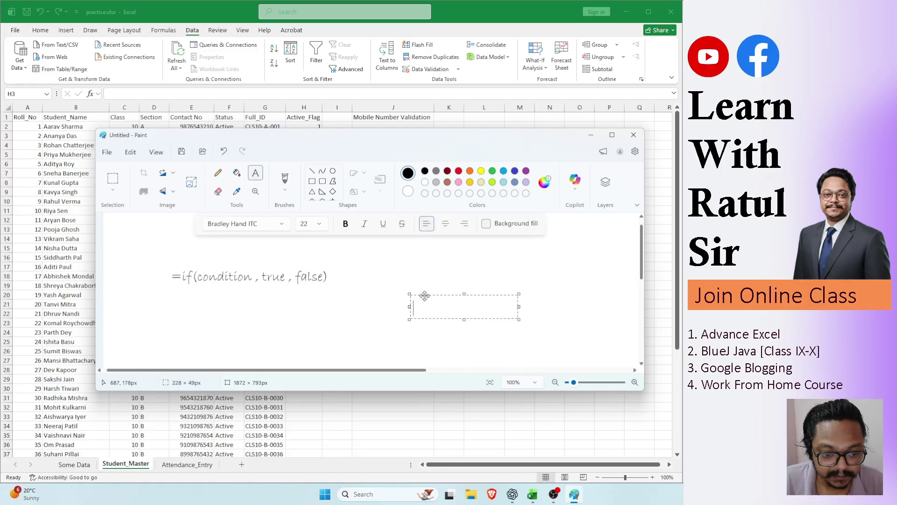
pyautogui.moveTo(425, 296); pyautogui.dragTo(383, 252)
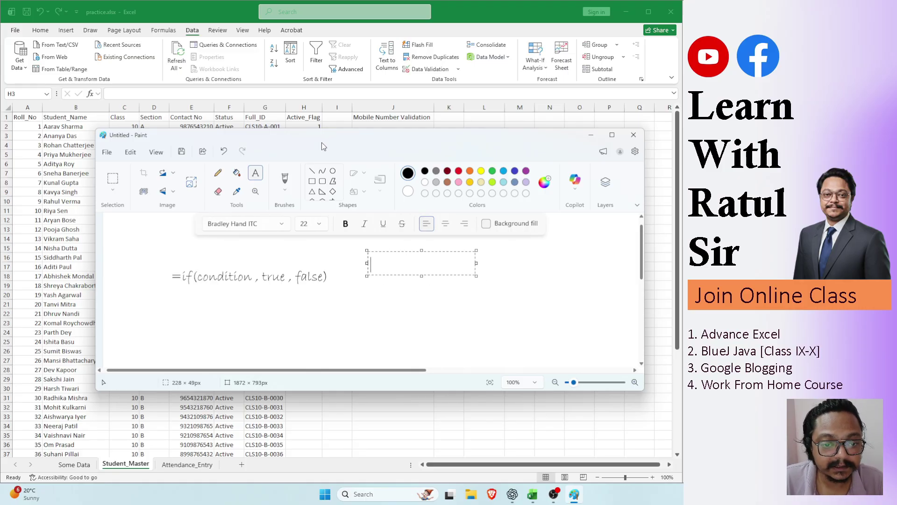
# - Switch back to the Excel worksheet and examine the condition, true and false arguments of the IF formula in H2
pyautogui.moveTo(321, 140); pyautogui.dragTo(353, 233)
pyautogui.click(321, 159)
pyautogui.click(309, 128)
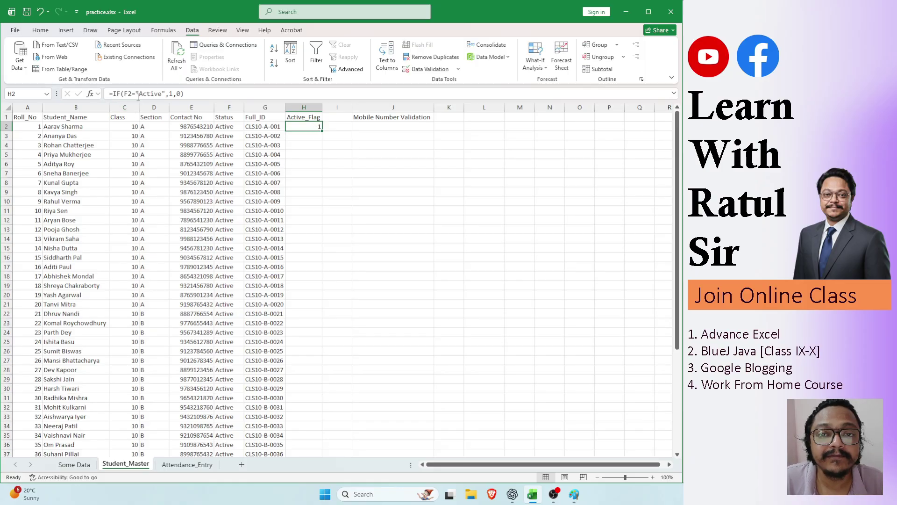
pyautogui.click(166, 93)
pyautogui.moveTo(166, 93); pyautogui.dragTo(124, 92)
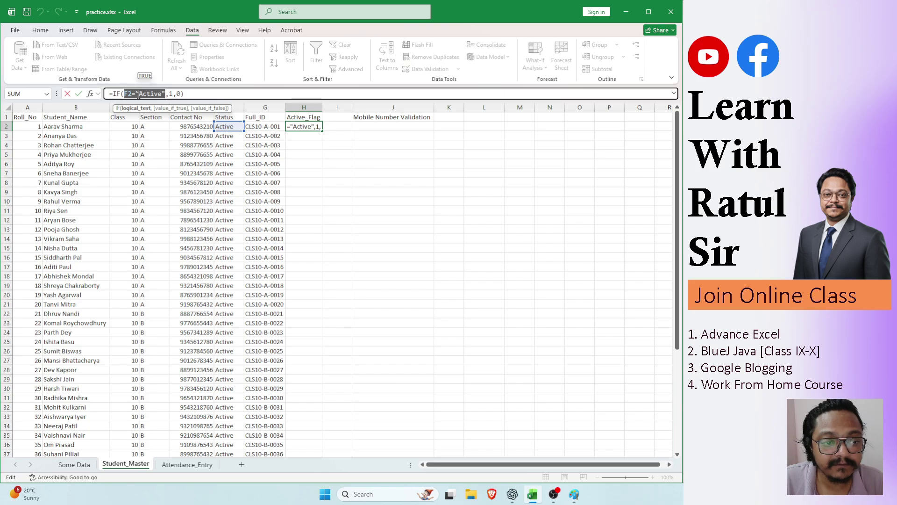
pyautogui.doubleClick(171, 94)
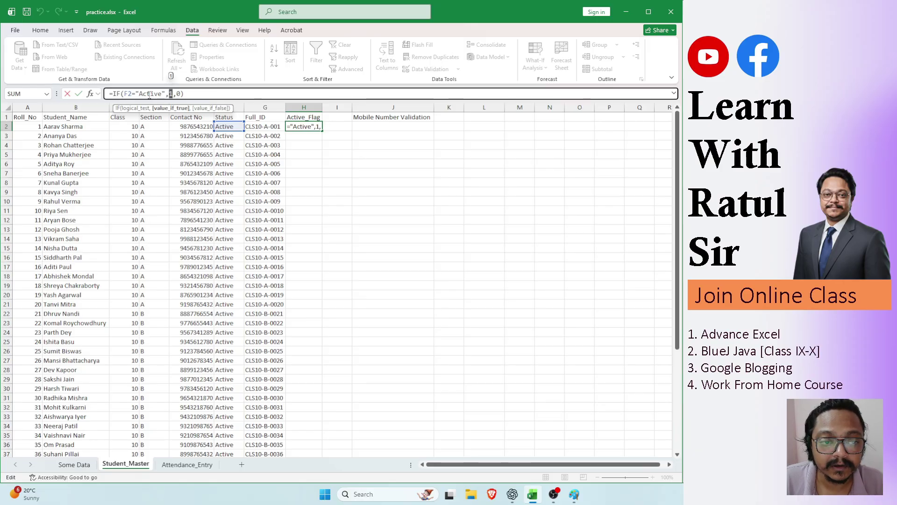
pyautogui.click(182, 94)
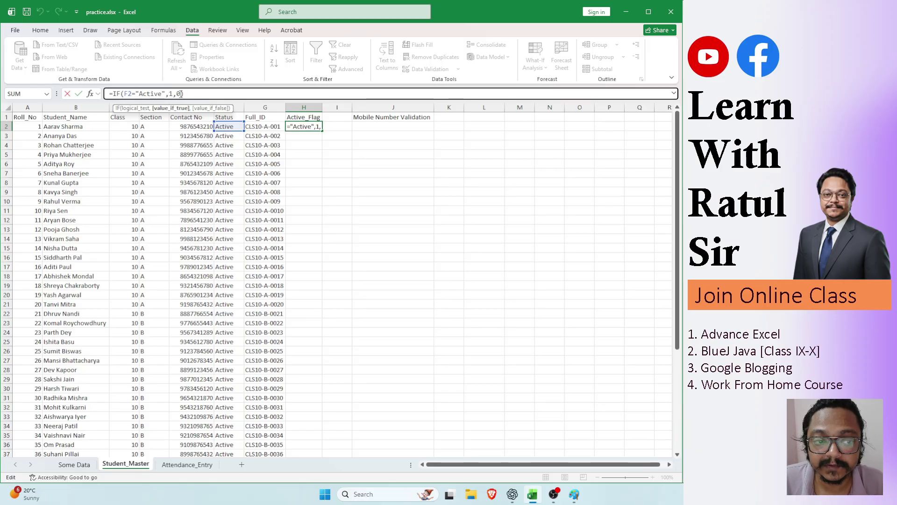
pyautogui.doubleClick(179, 94)
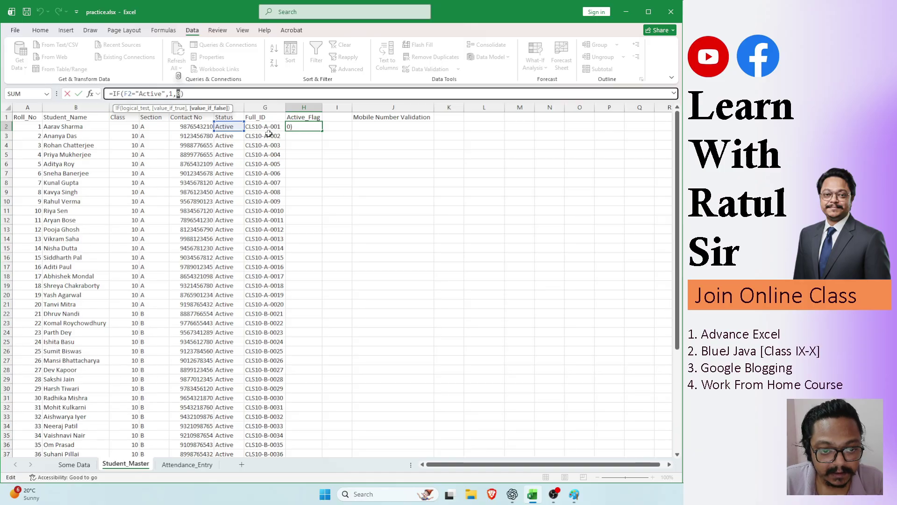
pyautogui.press('Return')
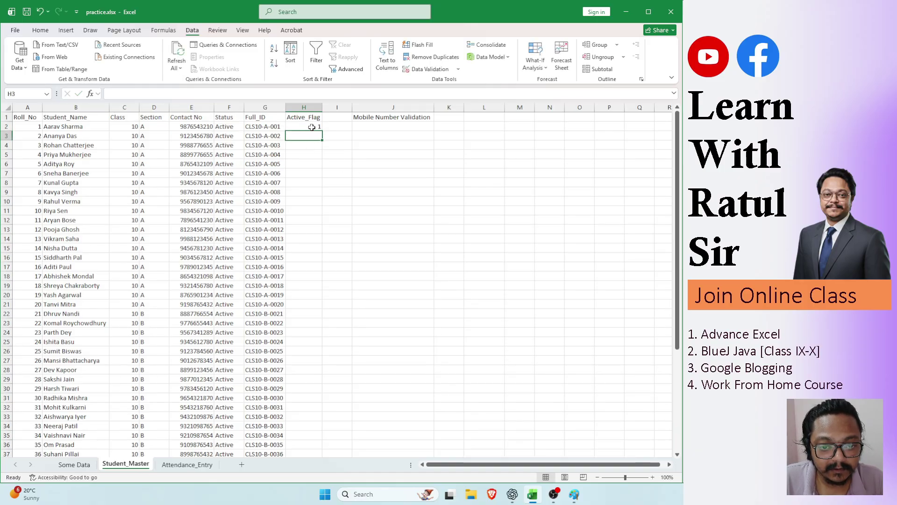
# - Fill the IF formula from H2 down the Active_Flag column to row 41 and check the copied formula in H3
pyautogui.click(312, 127)
pyautogui.moveTo(322, 131); pyautogui.dragTo(311, 430)
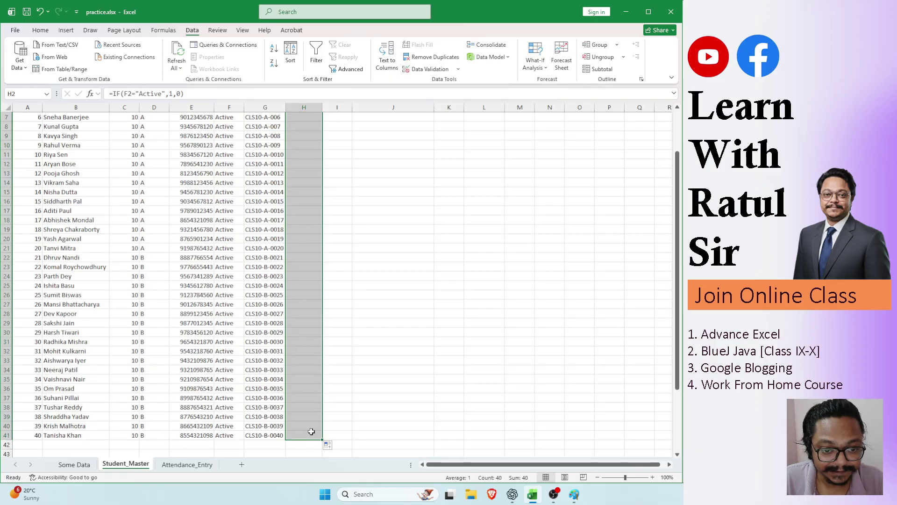
pyautogui.scroll(2, 300, 226)
pyautogui.press('Return')
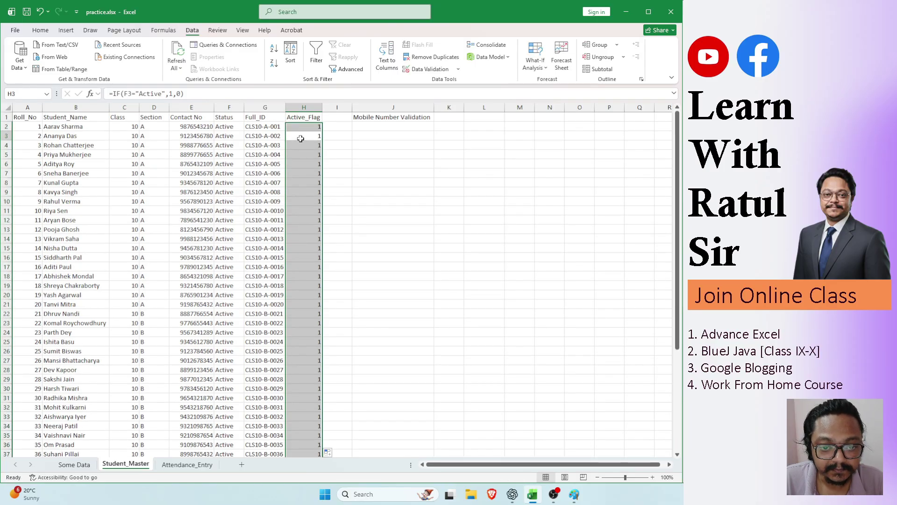
pyautogui.click(300, 138)
pyautogui.click(309, 126)
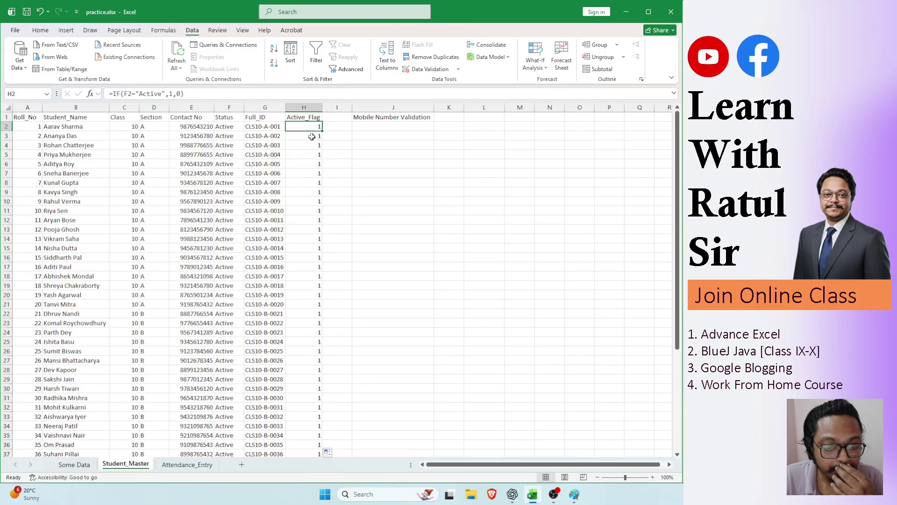
pyautogui.click(311, 138)
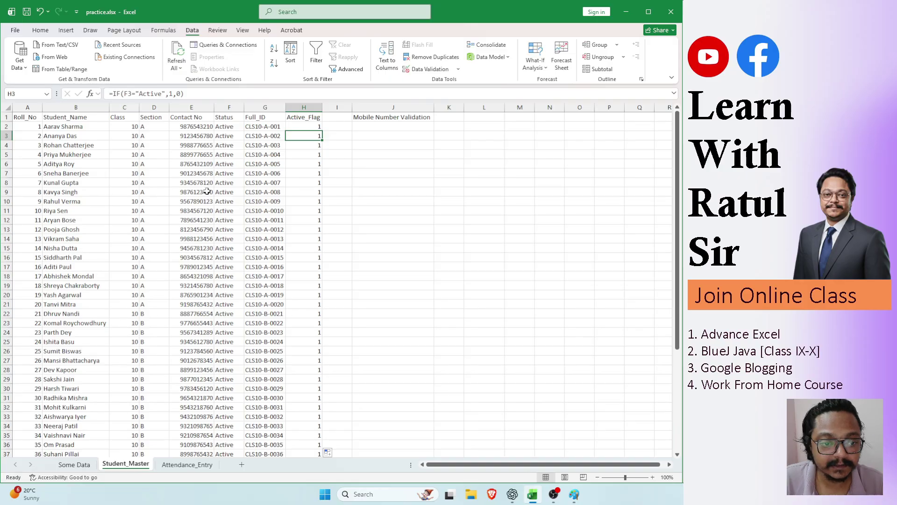
# - Test the Active_Flag formula by switching the Status in F4 to Inactive and back to Active
pyautogui.click(223, 145)
pyautogui.click(248, 145)
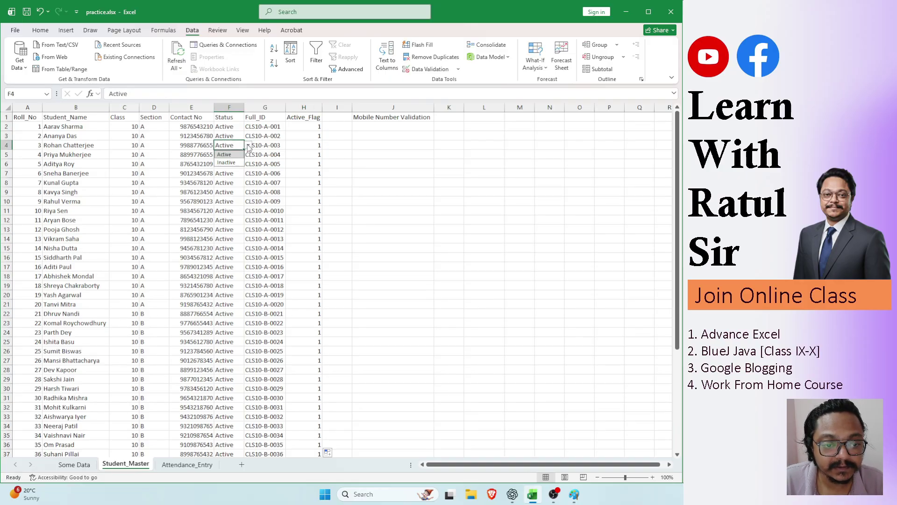
pyautogui.click(226, 163)
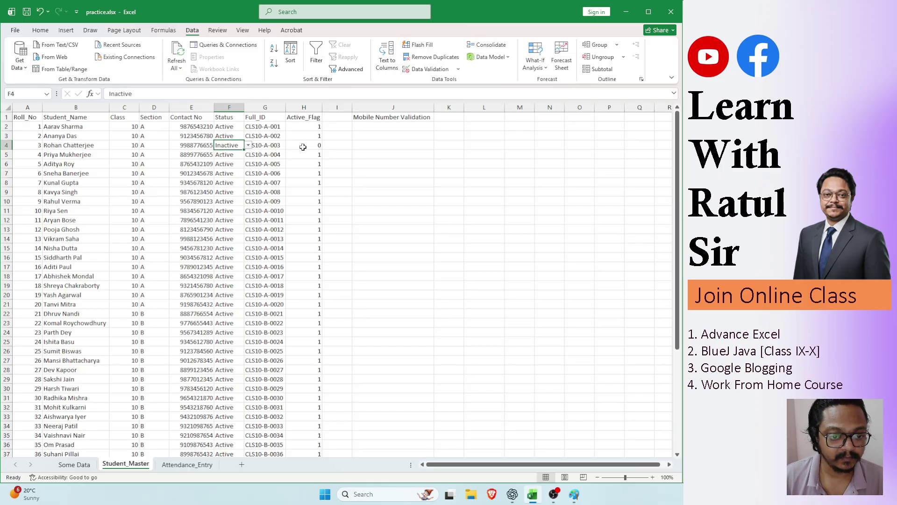
pyautogui.click(248, 145)
pyautogui.click(224, 154)
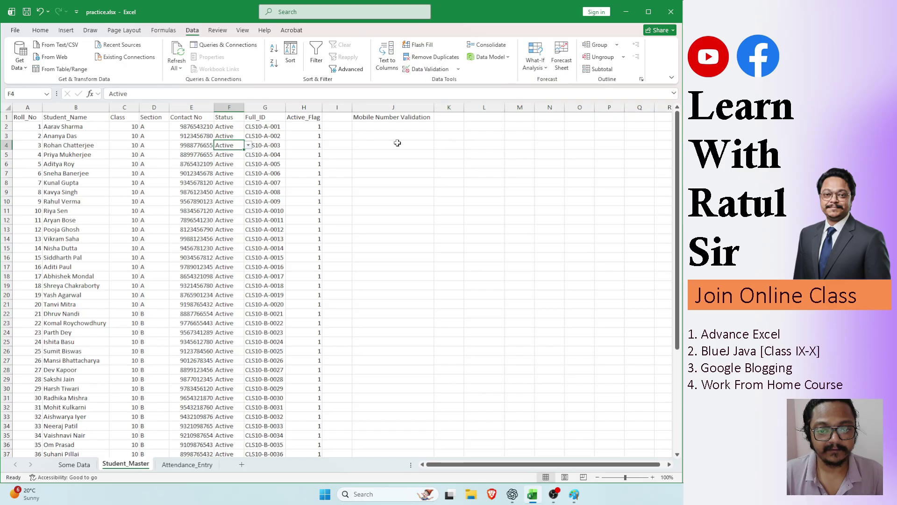
pyautogui.click(376, 144)
pyautogui.click(383, 123)
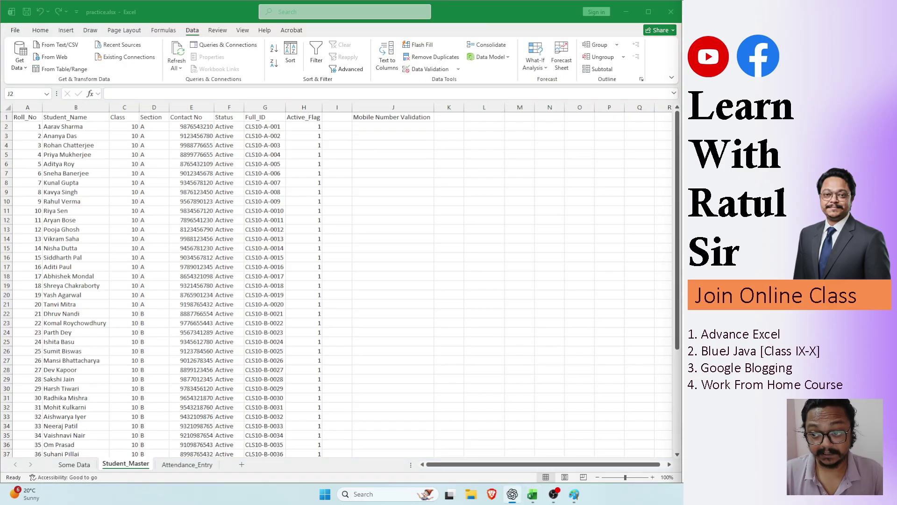
pyautogui.click(384, 130)
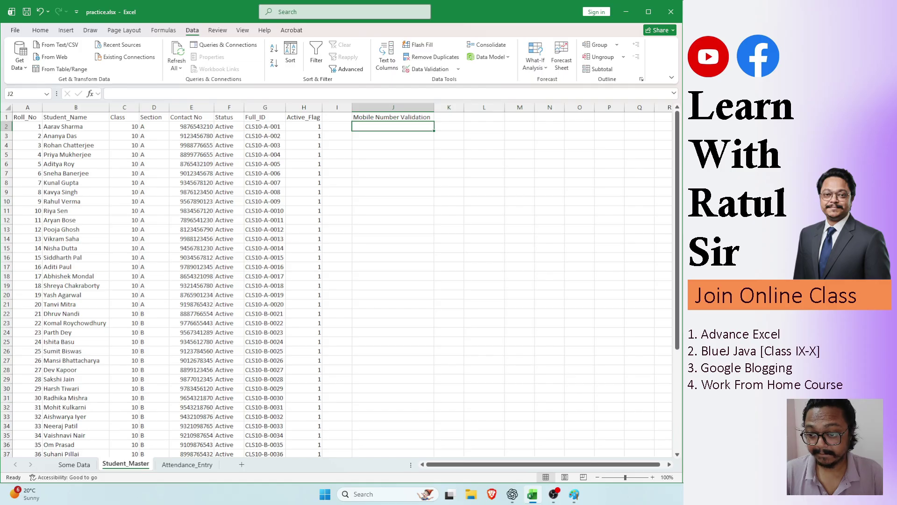
pyautogui.click(357, 181)
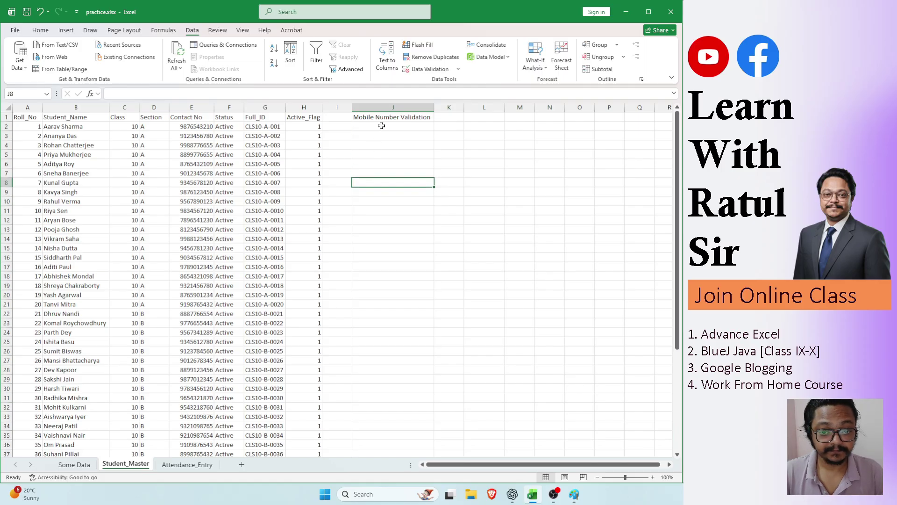
pyautogui.click(381, 125)
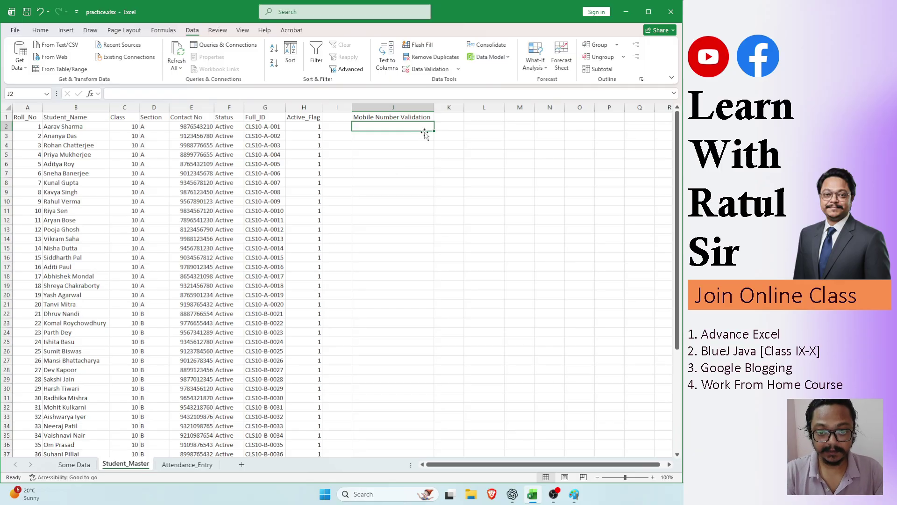
pyautogui.write('=')
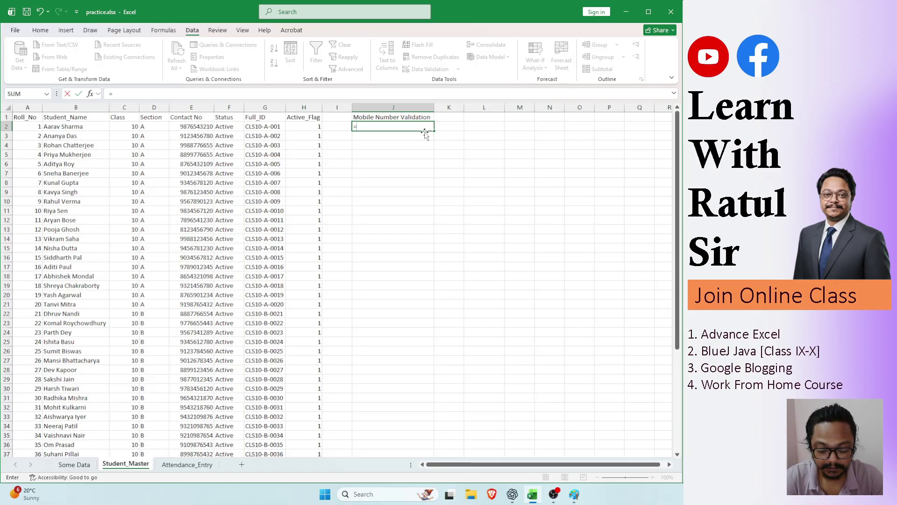
pyautogui.write('if(')
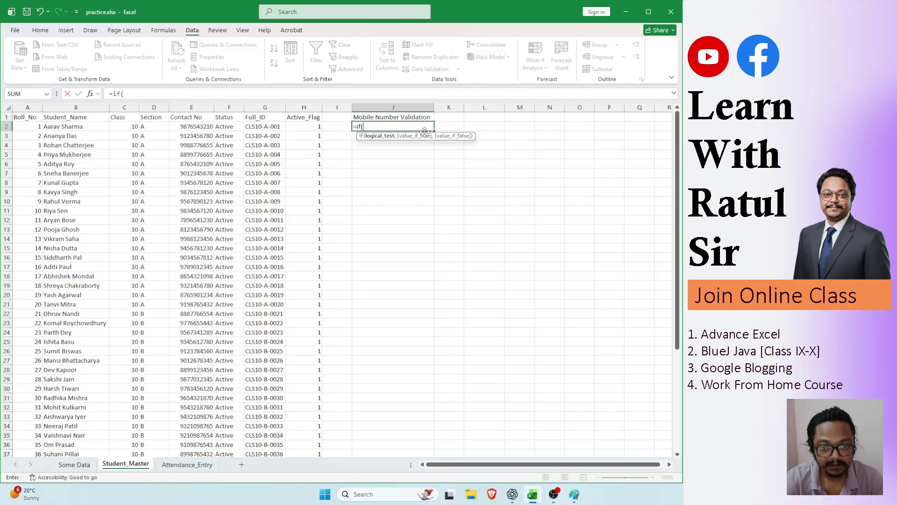
pyautogui.write('len')
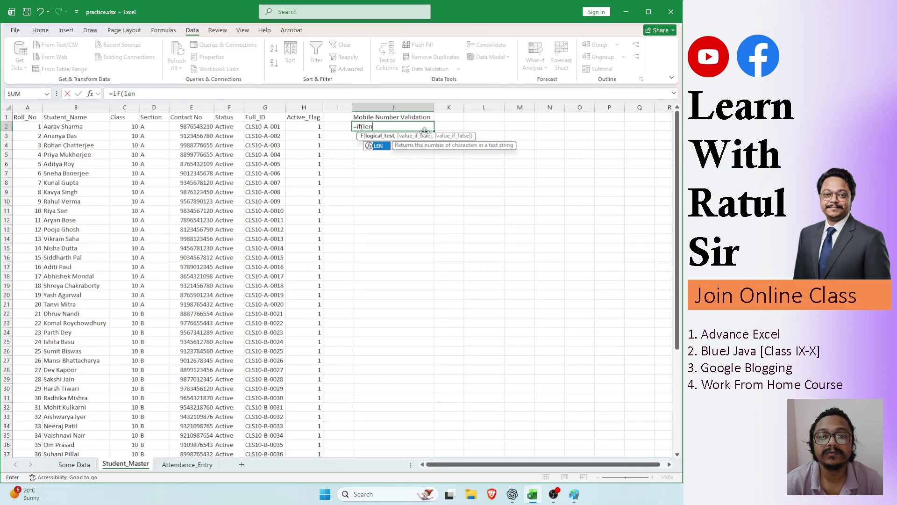
pyautogui.press('Escape')
pyautogui.press('Escape')
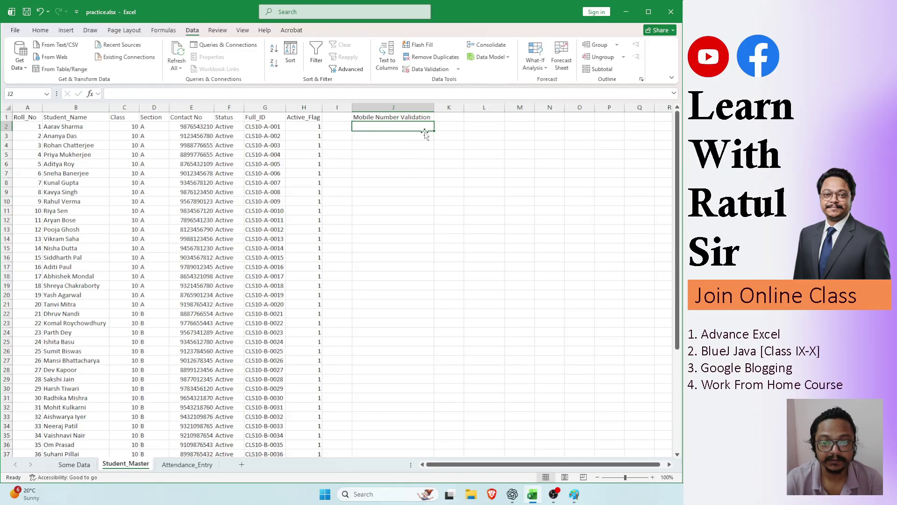
# - Enter two sample full names in cells L4 and L5, beside the Mobile Number Validation column
pyautogui.press('Right')
pyautogui.press('Right')
pyautogui.press('Down')
pyautogui.press('Down')
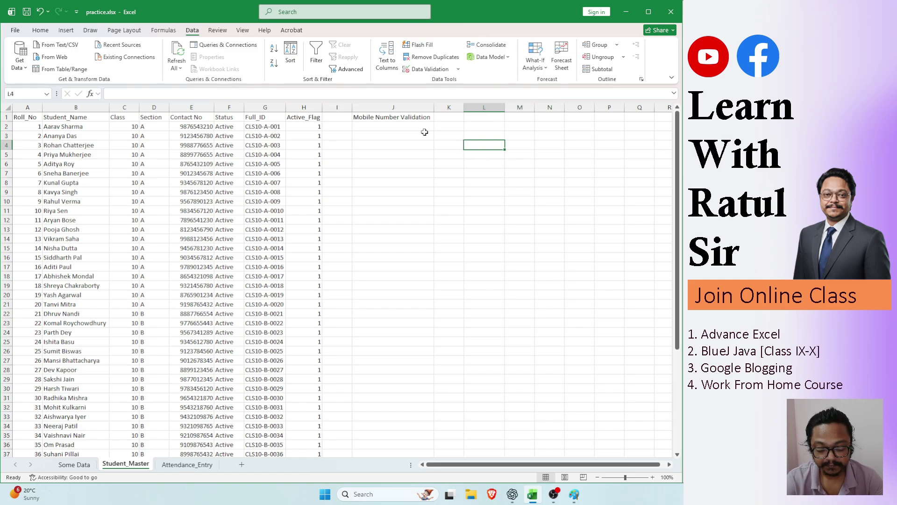
pyautogui.write('Apu')
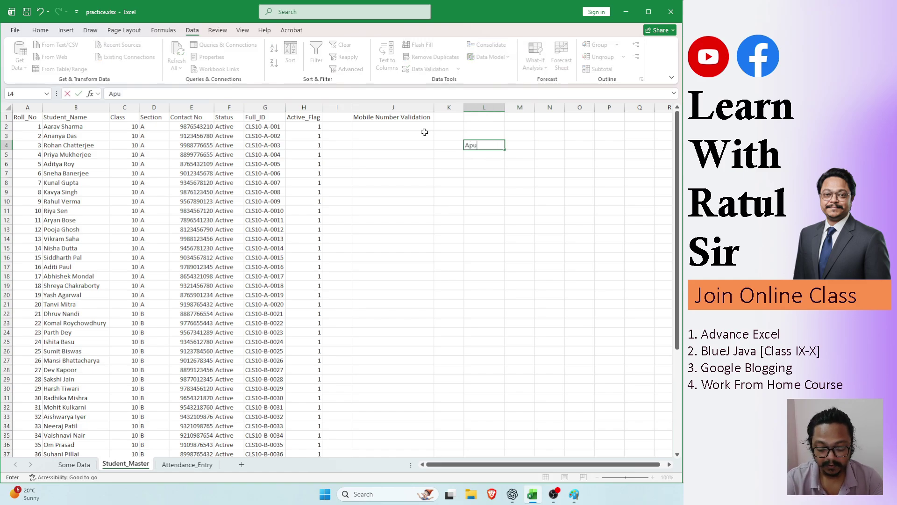
pyautogui.write('rba Pra')
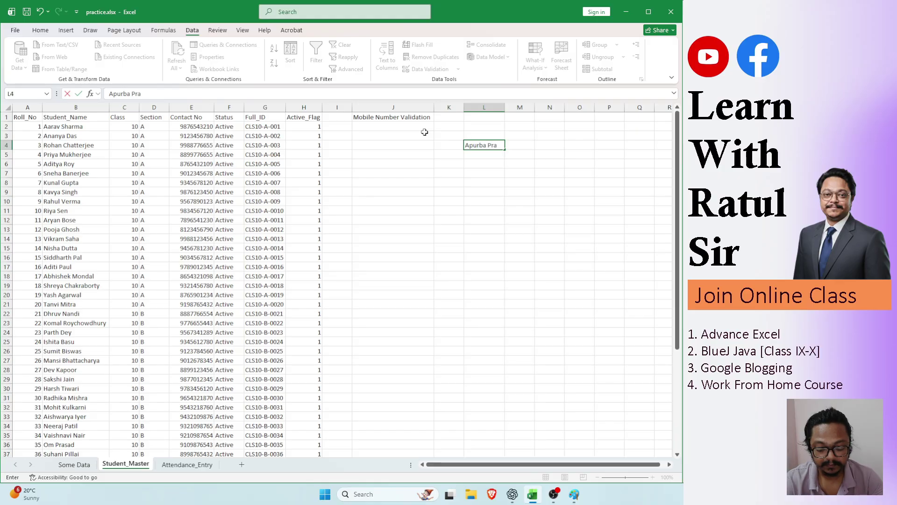
pyautogui.write('manik')
pyautogui.press('Return')
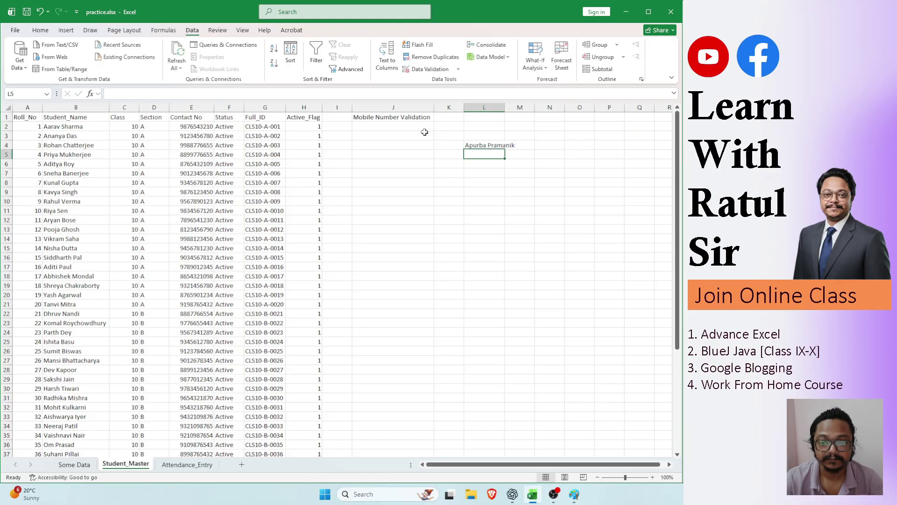
pyautogui.write('Pran')
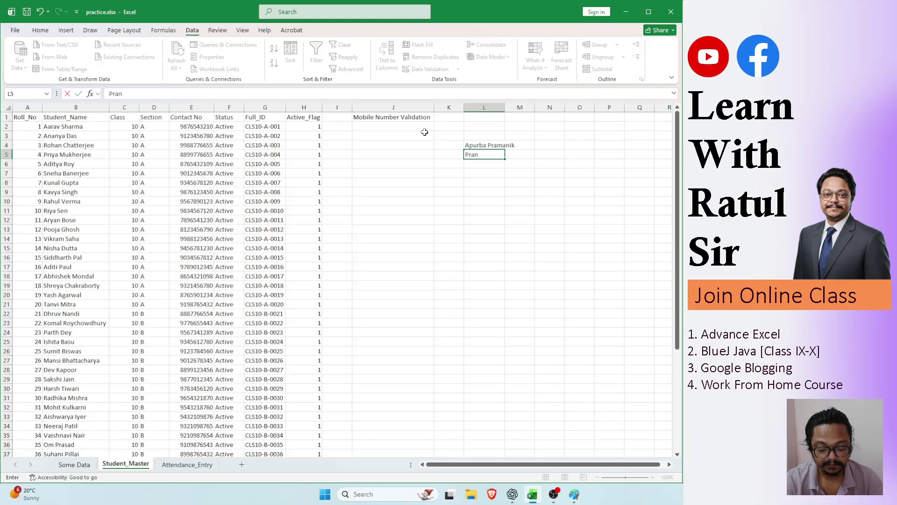
pyautogui.write('tik')
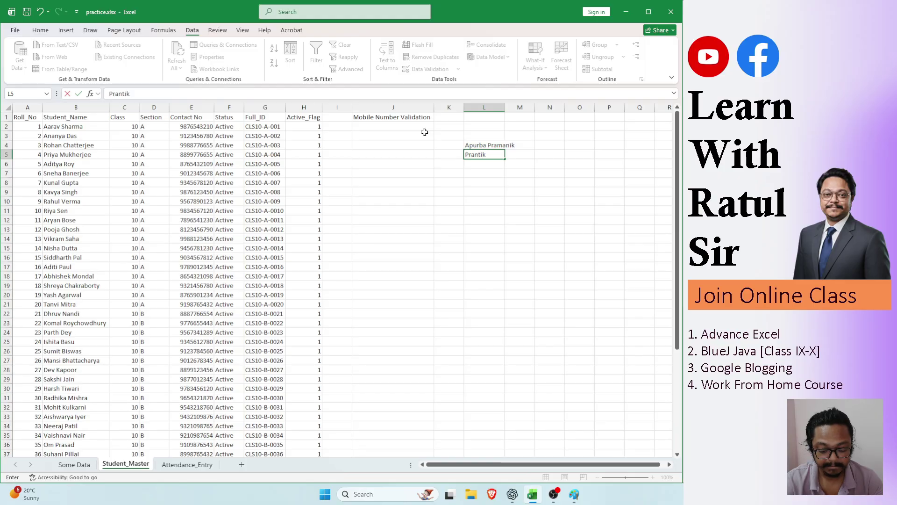
pyautogui.write(' Buiswas')
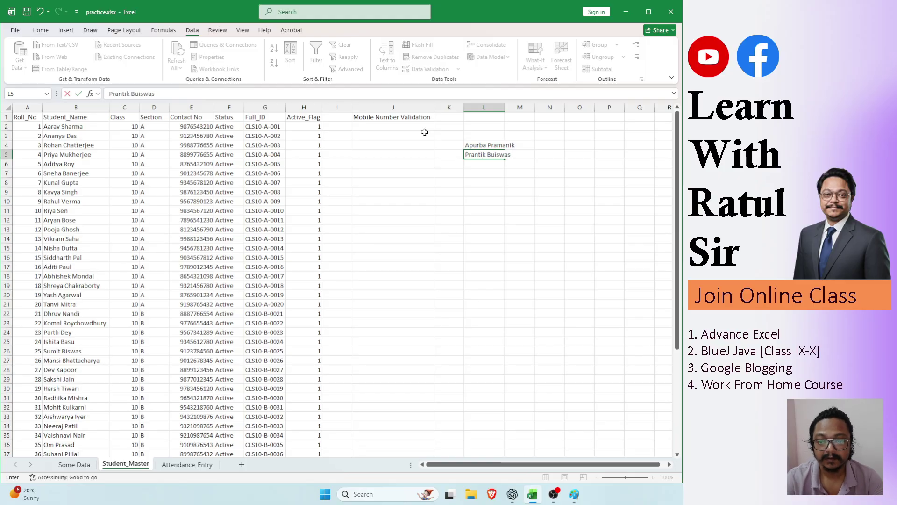
pyautogui.press('Return')
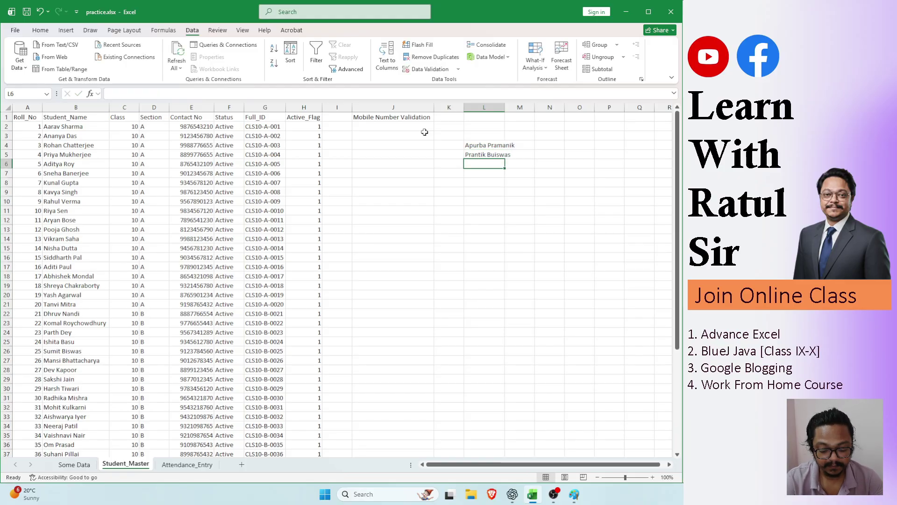
# - Add two more sample full names in L6 and L7 and autofit the width of column L
pyautogui.write('Tanmoy')
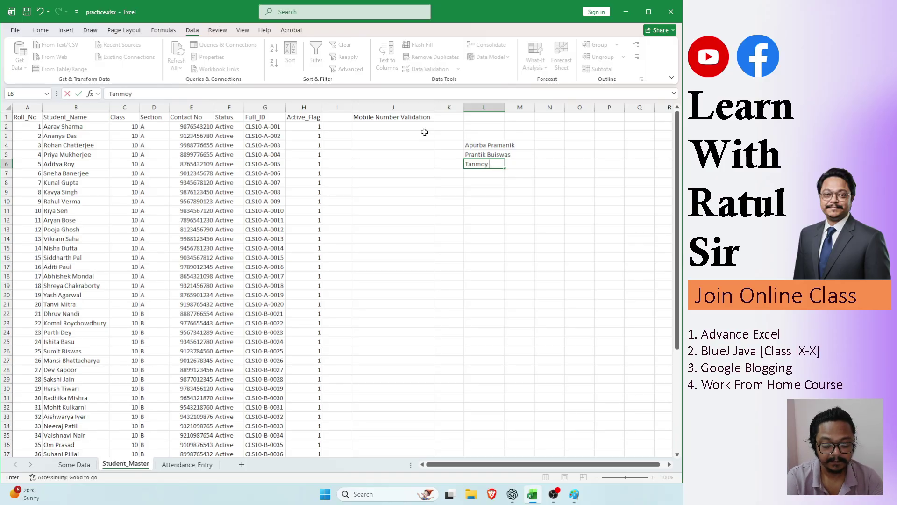
pyautogui.write(' Saha')
pyautogui.press('Return')
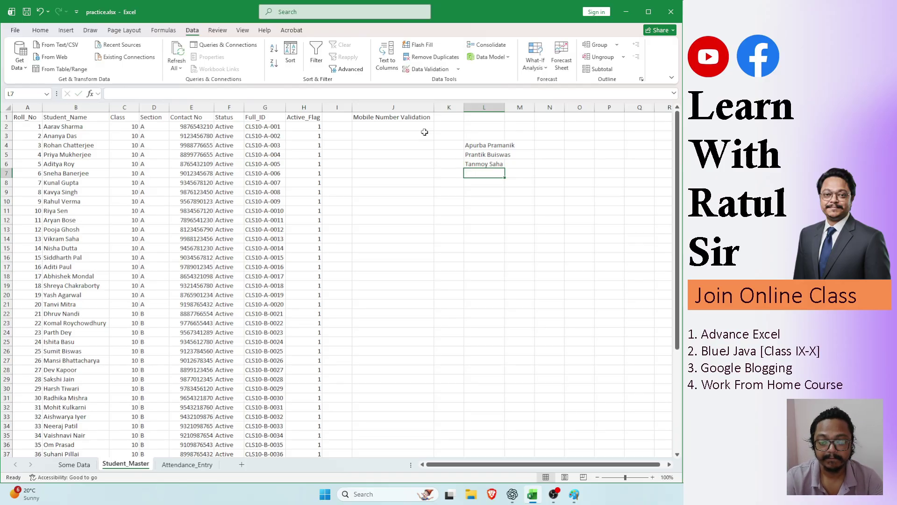
pyautogui.write('Sat')
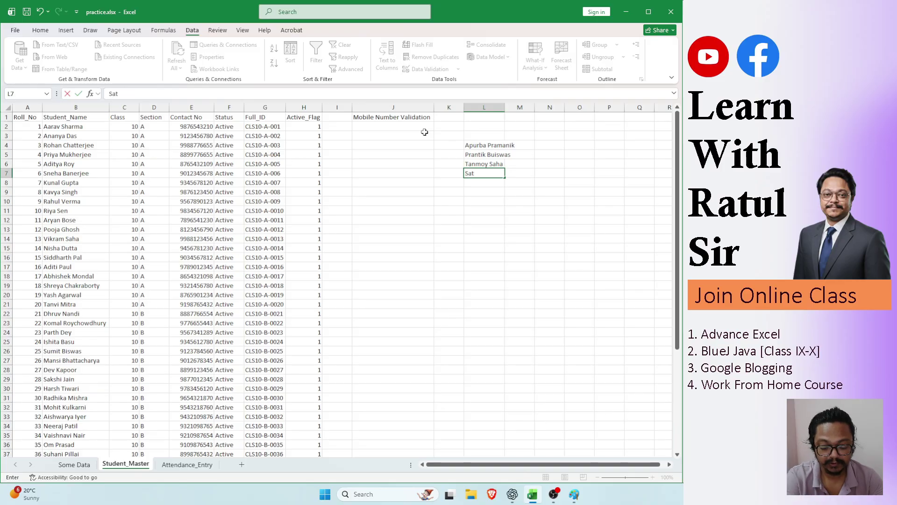
pyautogui.write('yaj')
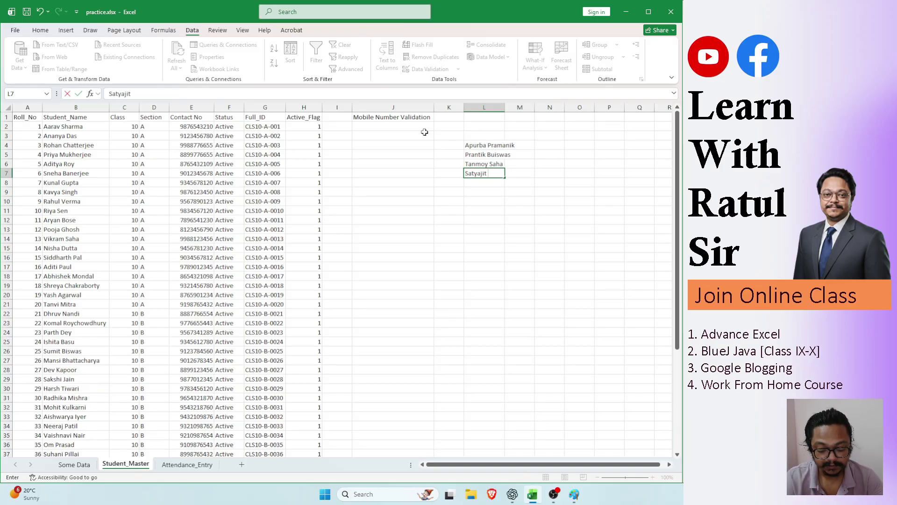
pyautogui.write('it ')
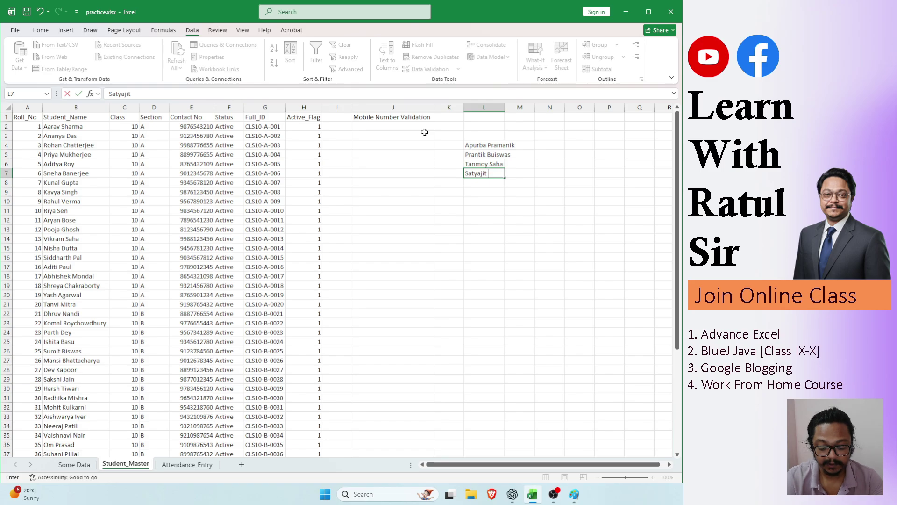
pyautogui.write('Goyel')
pyautogui.press('Return')
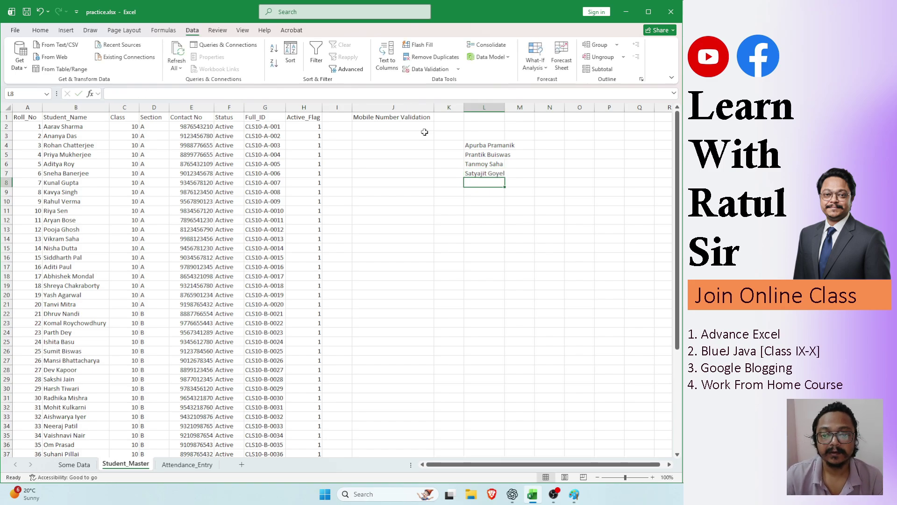
pyautogui.doubleClick(504, 107)
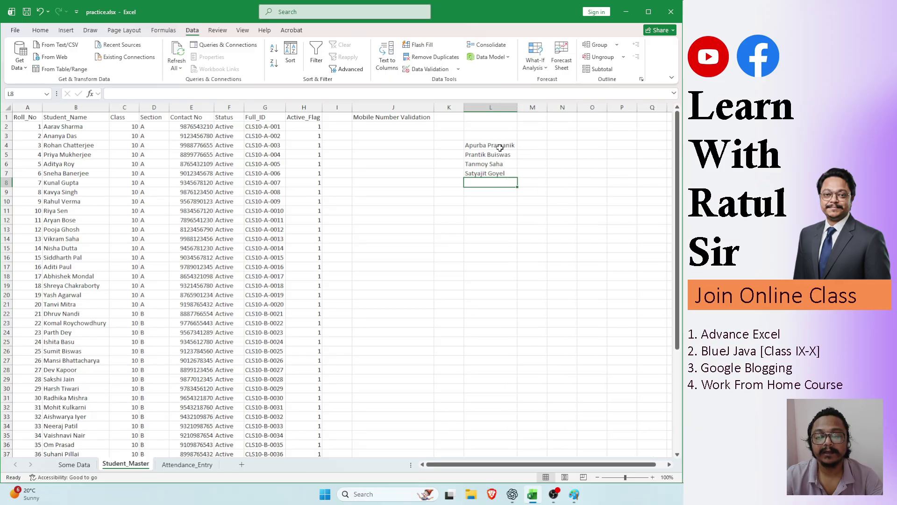
# - Enter a LEN formula in M4 that counts the characters of the name in L4
pyautogui.click(535, 149)
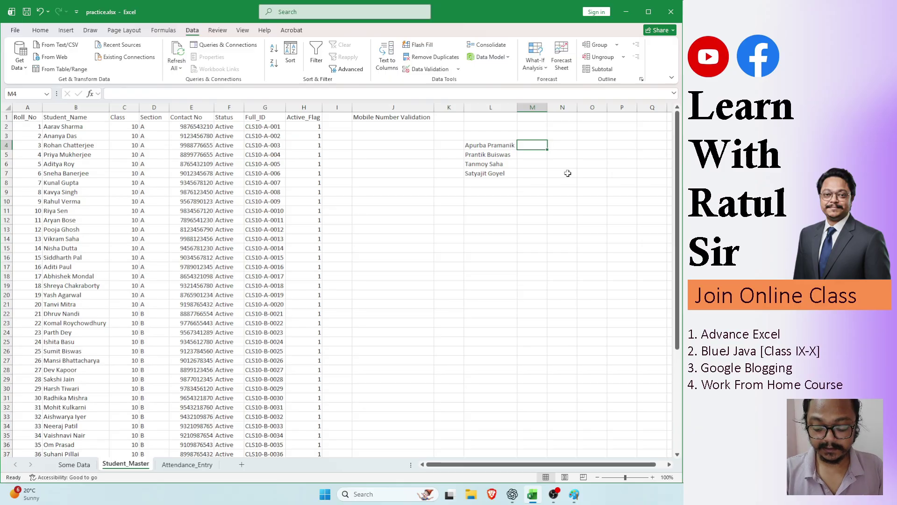
pyautogui.write('=len')
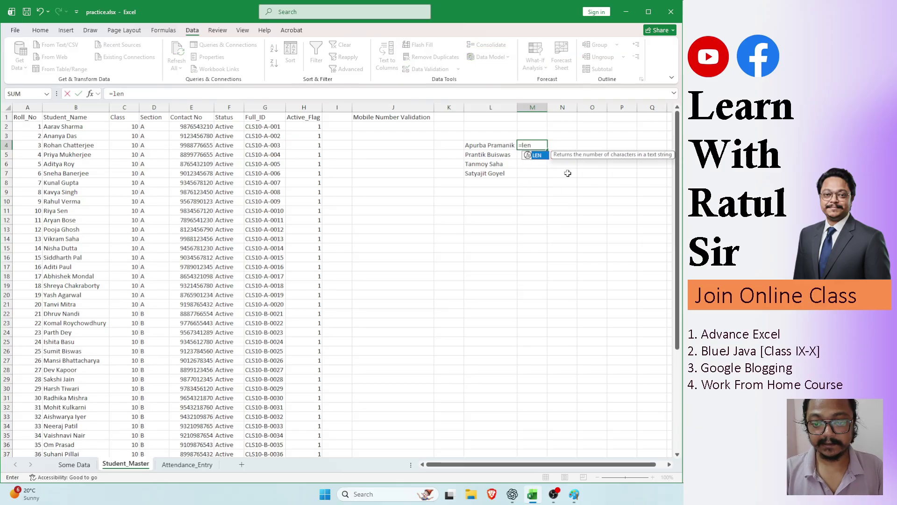
pyautogui.write('(')
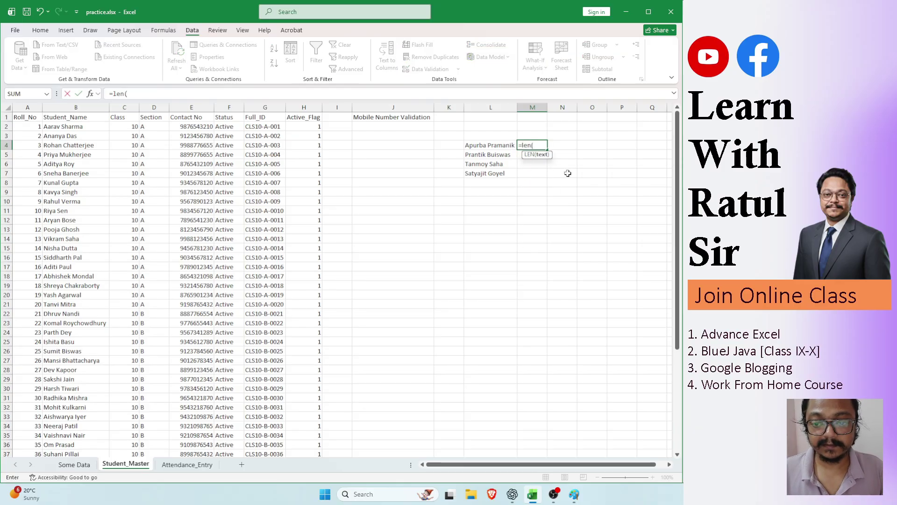
pyautogui.click(509, 148)
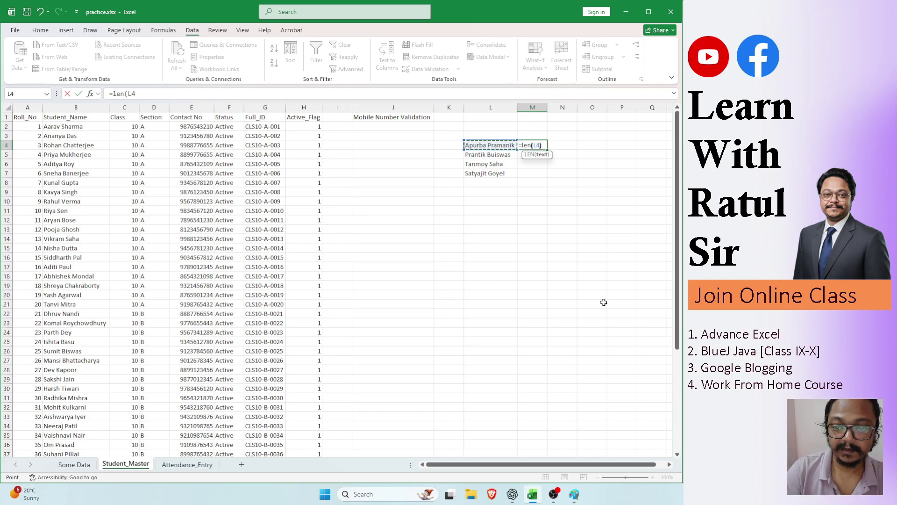
pyautogui.press('Return')
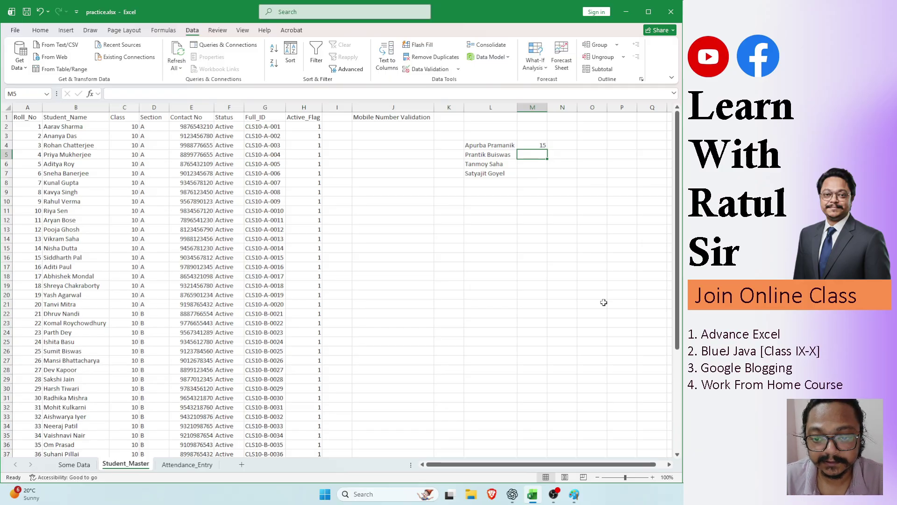
# - Test the LEN formula by deleting the last letter of the name in L4, checking M4, and restoring the letter
pyautogui.doubleClick(495, 145)
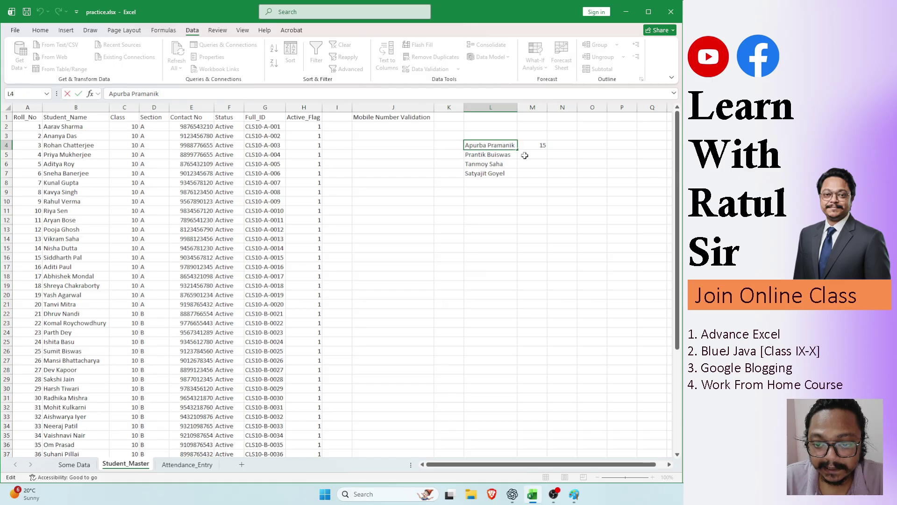
pyautogui.press('BackSpace')
pyautogui.press('Return')
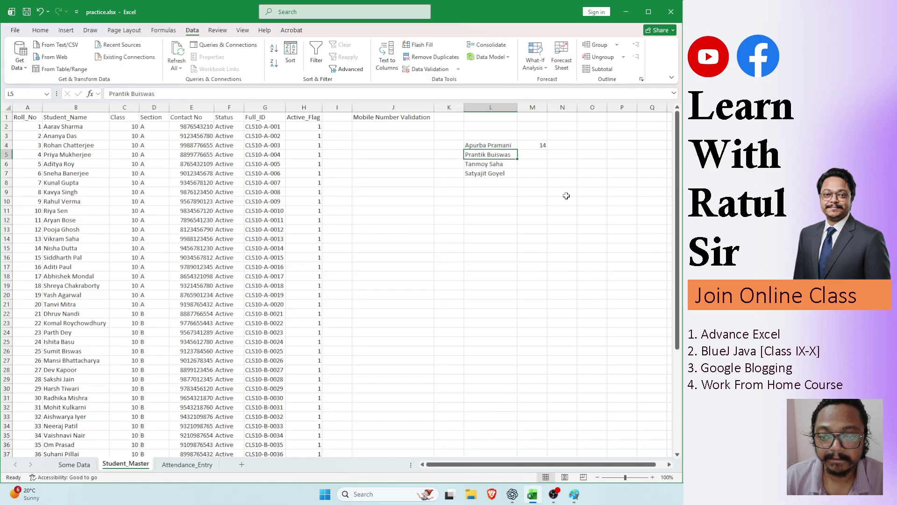
pyautogui.click(542, 146)
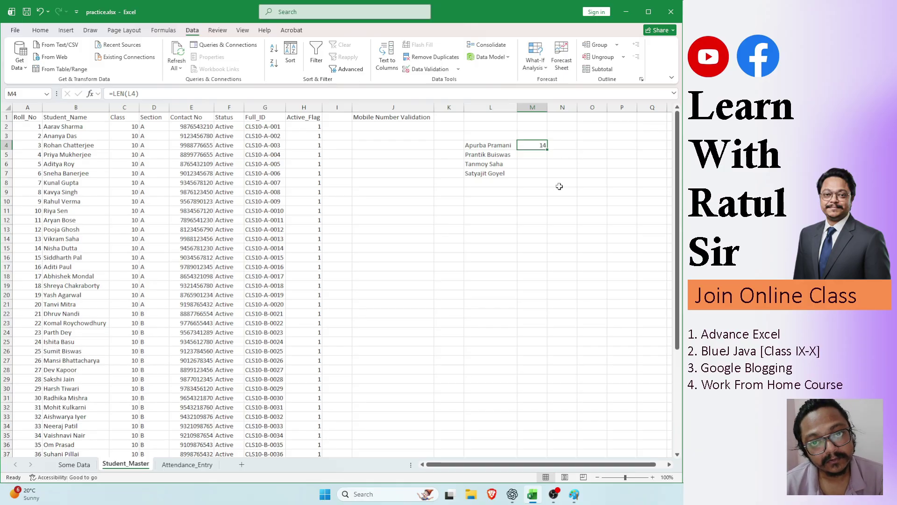
pyautogui.doubleClick(514, 145)
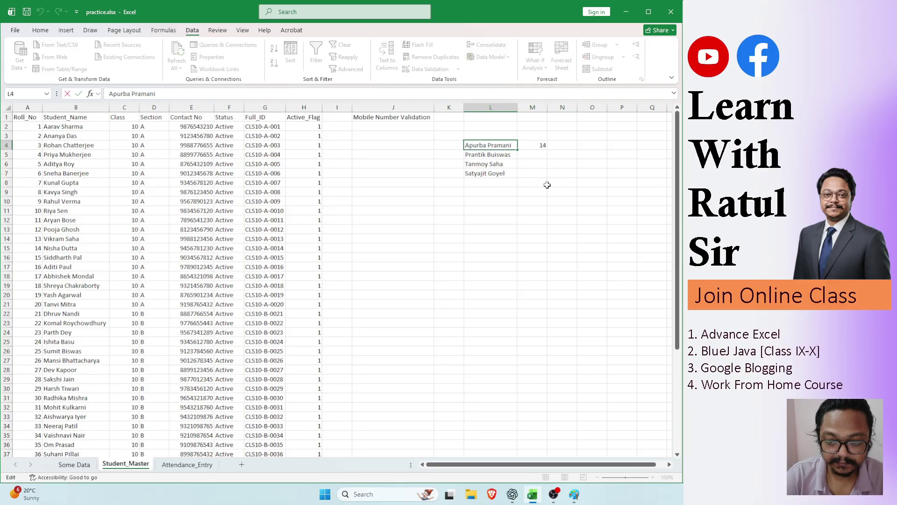
pyautogui.write('k')
# - Fill the LEN formula from M4 down to M7 for the remaining sample names
pyautogui.click(532, 150)
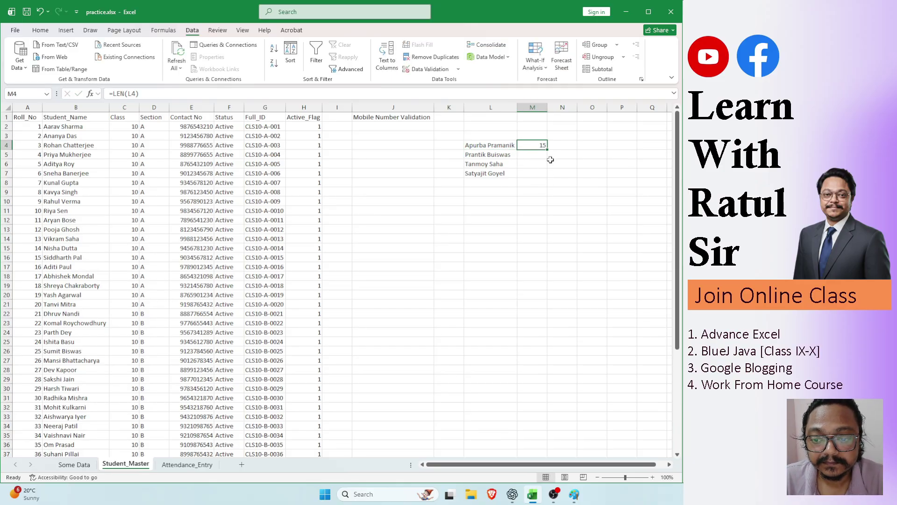
pyautogui.moveTo(547, 150); pyautogui.dragTo(548, 178)
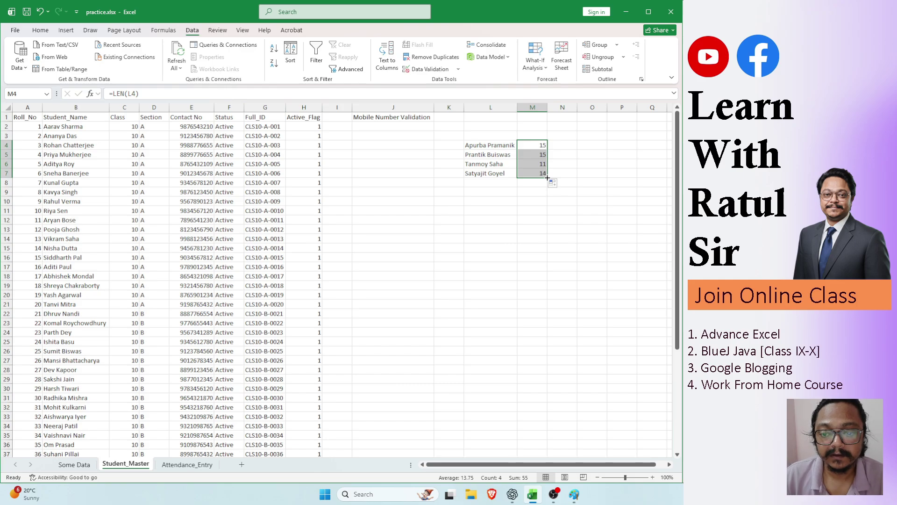
pyautogui.click(603, 151)
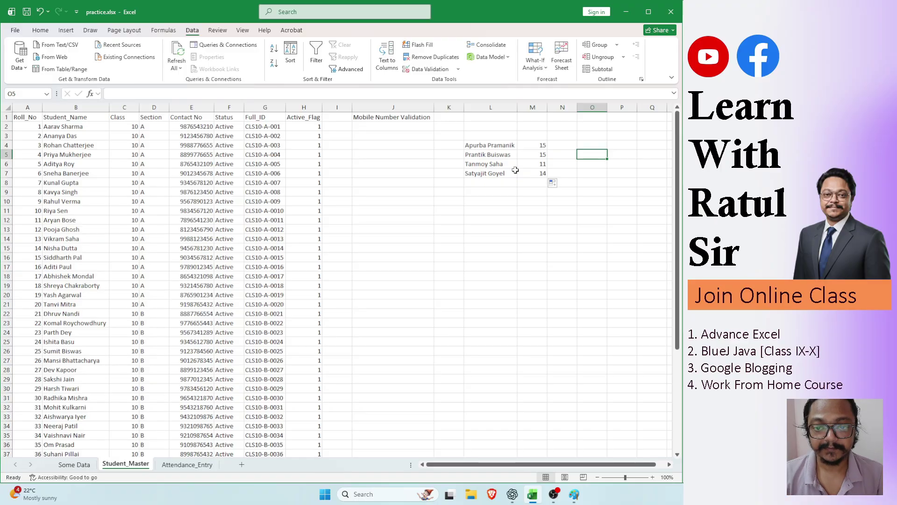
pyautogui.click(475, 137)
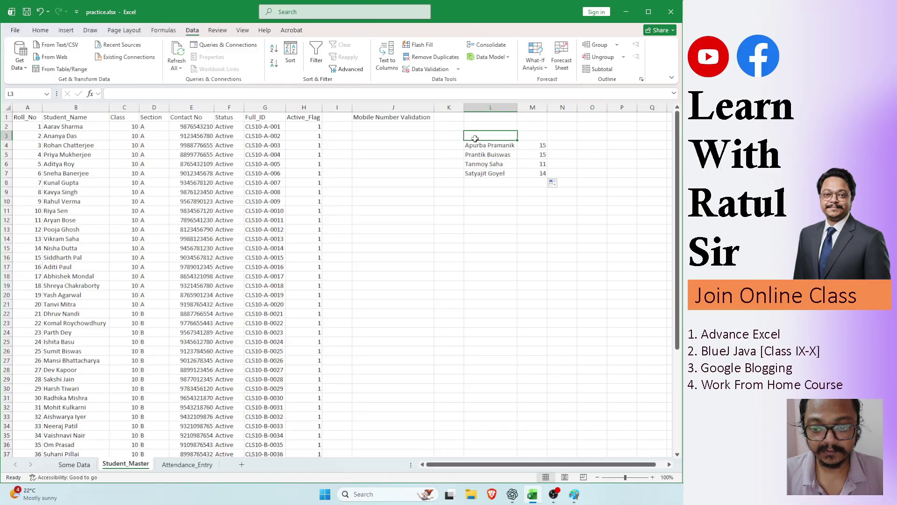
pyautogui.moveTo(475, 138); pyautogui.dragTo(571, 210)
pyautogui.click(508, 223)
pyautogui.click(536, 145)
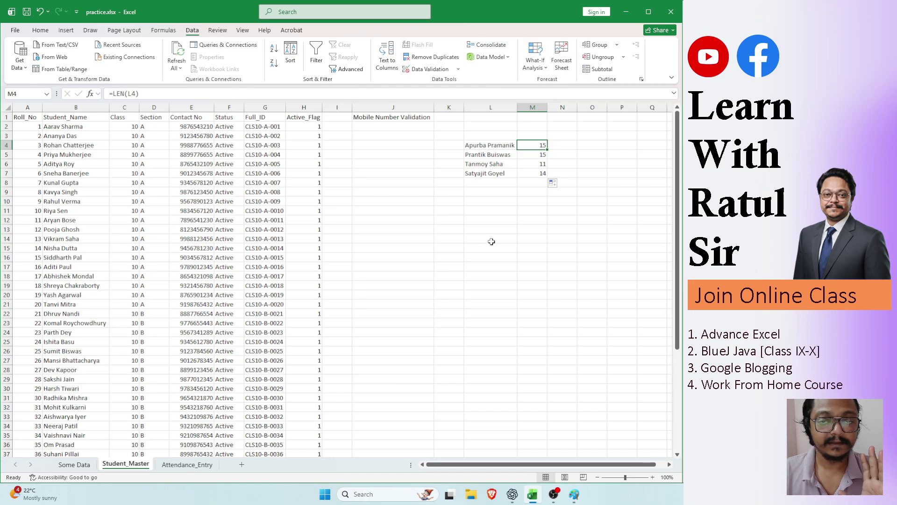
# - Enter a LEN formula in J2 that counts the digits of the contact number in E2, and fill it down to J11
pyautogui.click(399, 129)
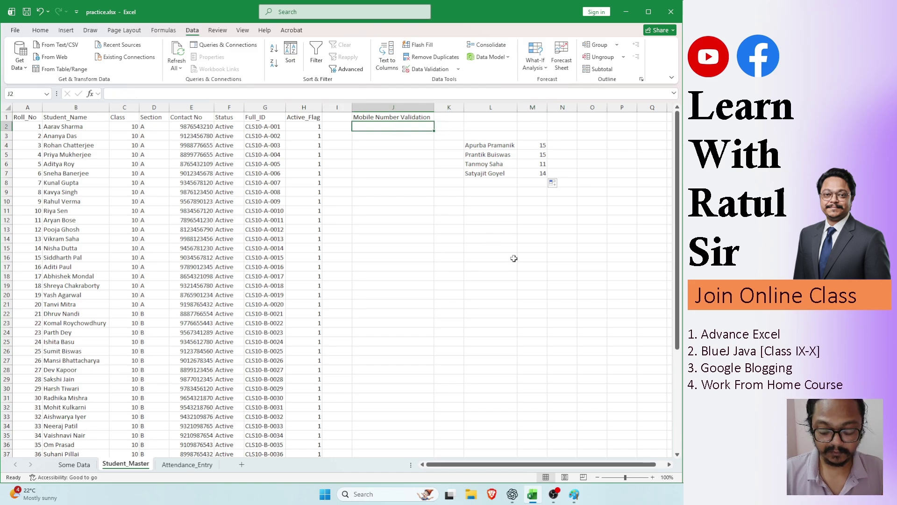
pyautogui.write('=')
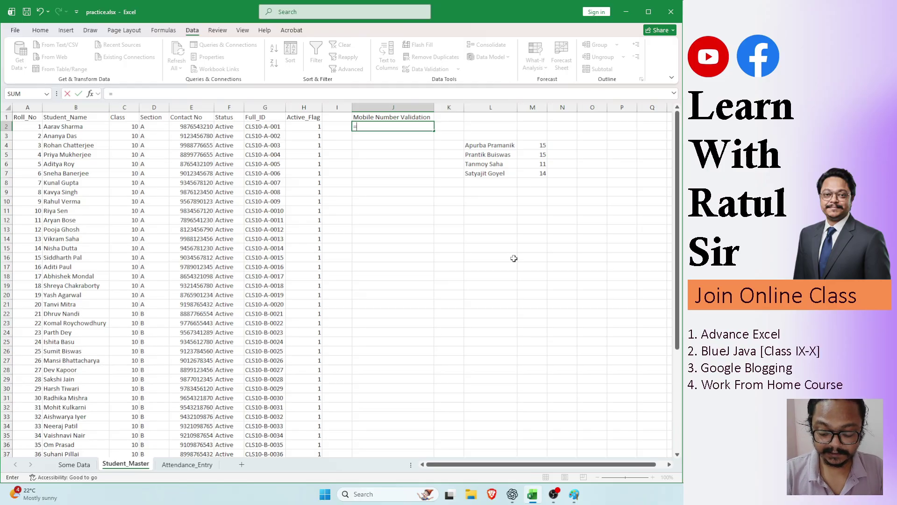
pyautogui.write('len(')
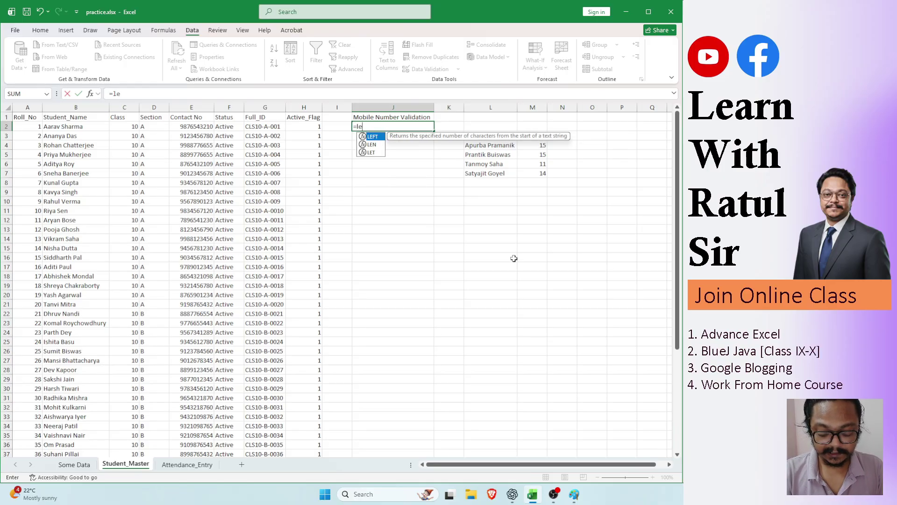
pyautogui.click(193, 128)
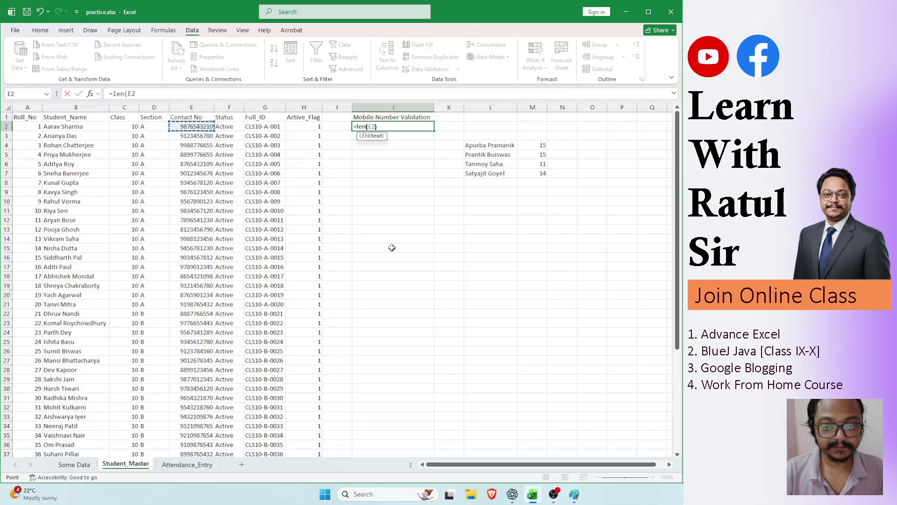
pyautogui.write(')')
pyautogui.press('Return')
pyautogui.click(402, 127)
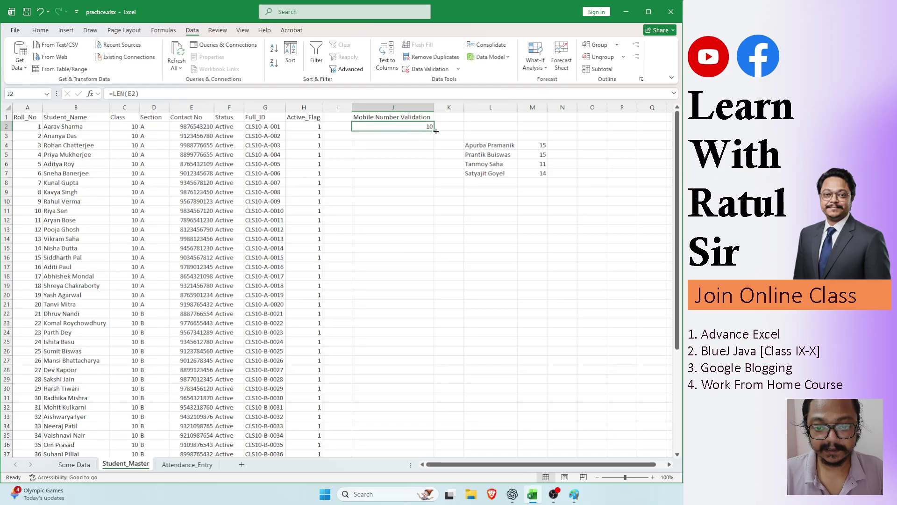
pyautogui.moveTo(436, 131); pyautogui.dragTo(436, 214)
# - Test the validation by entering a six-digit contact number in E7, retry the same entry, and dismiss it
pyautogui.click(198, 171)
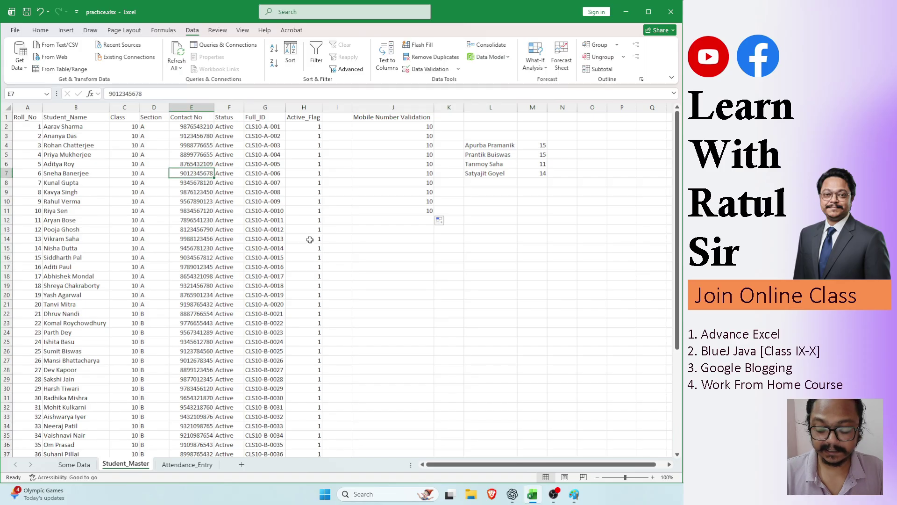
pyautogui.write('745256')
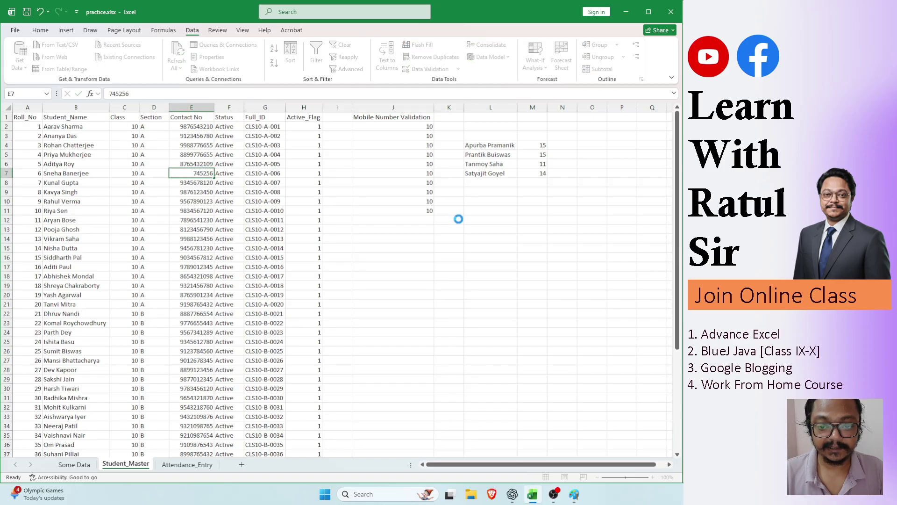
pyautogui.press('Return')
pyautogui.click(410, 273)
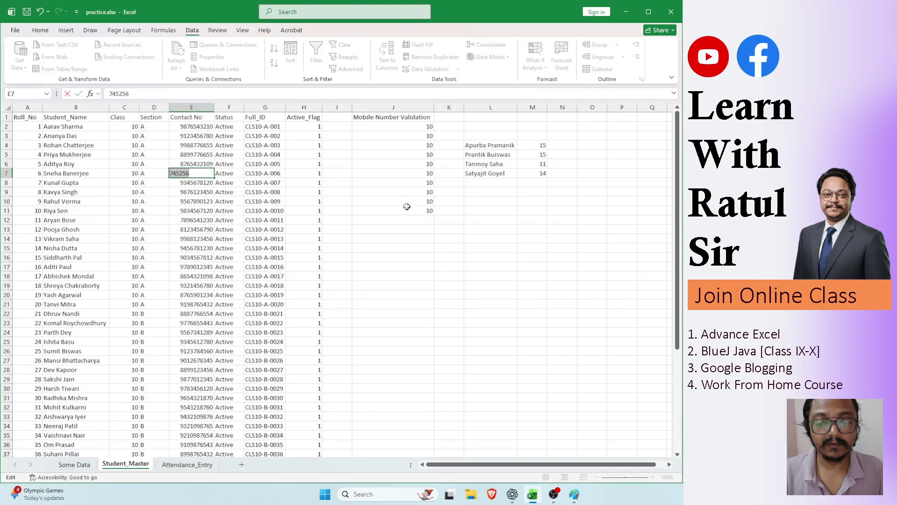
pyautogui.press('Return')
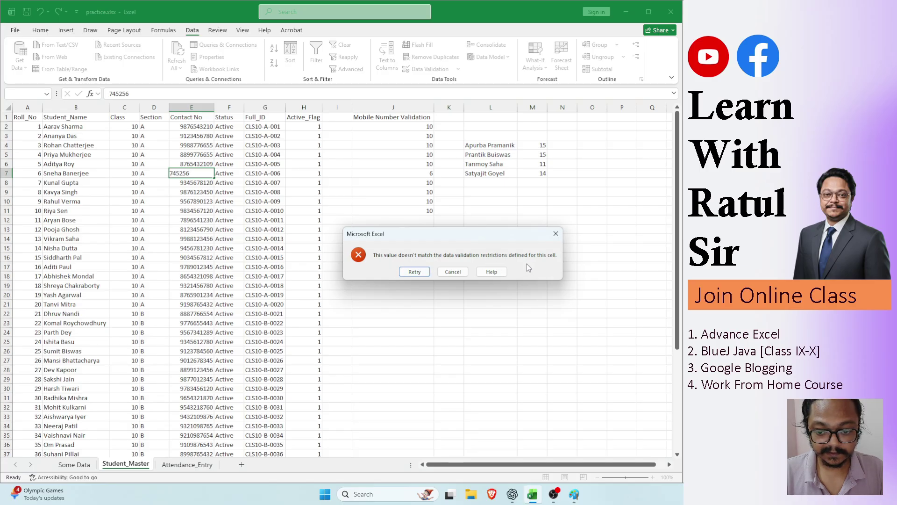
pyautogui.click(556, 233)
# - Compare the LEN results in column J with the corresponding contact numbers in column E
pyautogui.click(410, 174)
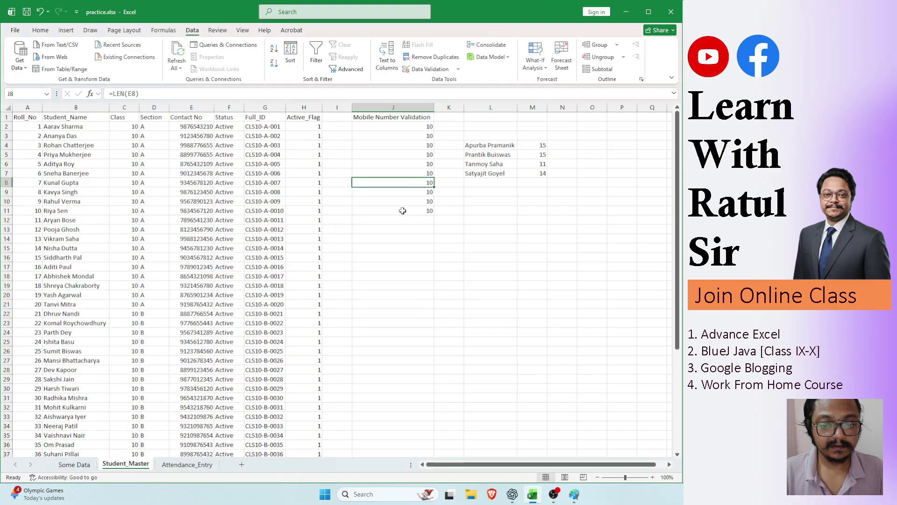
pyautogui.click(405, 163)
pyautogui.click(405, 193)
pyautogui.click(403, 210)
pyautogui.click(410, 165)
pyautogui.click(411, 191)
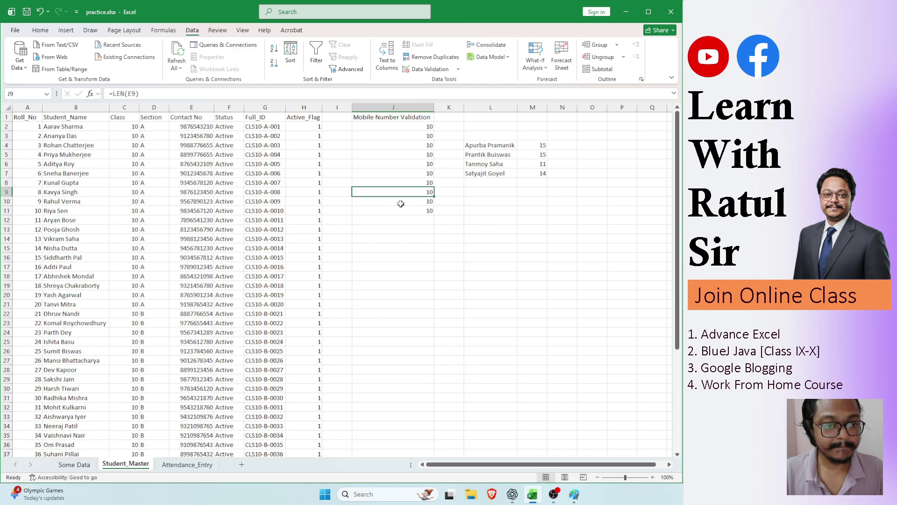
pyautogui.click(401, 203)
pyautogui.click(164, 184)
pyautogui.click(187, 164)
pyautogui.click(193, 183)
pyautogui.click(194, 202)
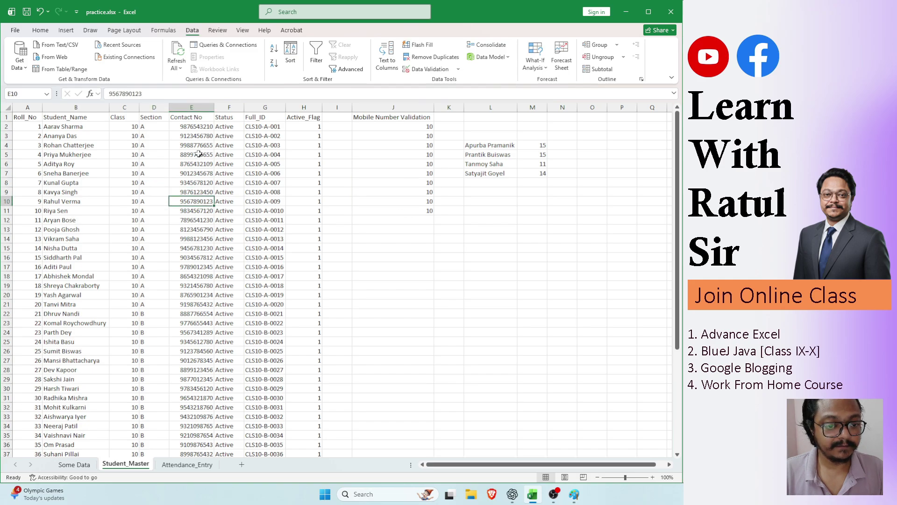
pyautogui.click(200, 156)
pyautogui.click(198, 185)
pyautogui.click(199, 156)
pyautogui.click(201, 193)
pyautogui.click(206, 228)
pyautogui.click(427, 194)
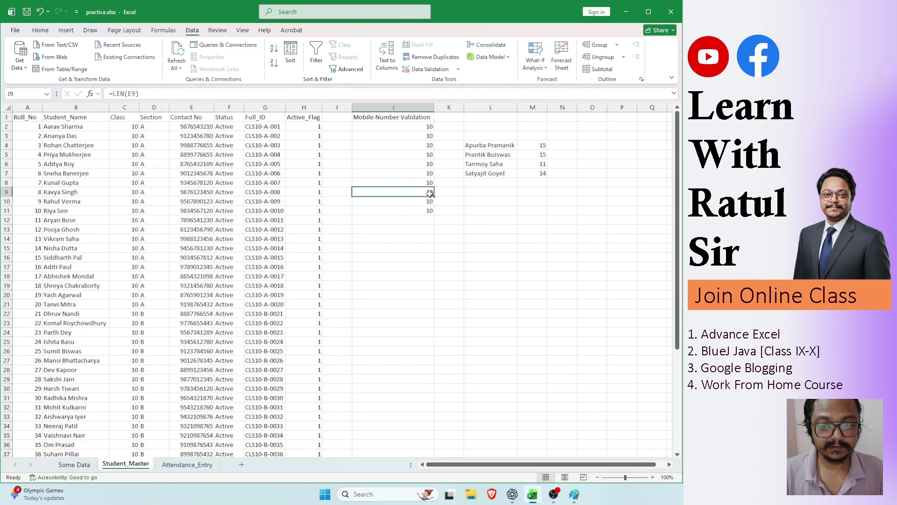
pyautogui.click(428, 153)
# - Try to shorten the contact number in E2 by removing its last digit, and cancel the edit
pyautogui.click(207, 127)
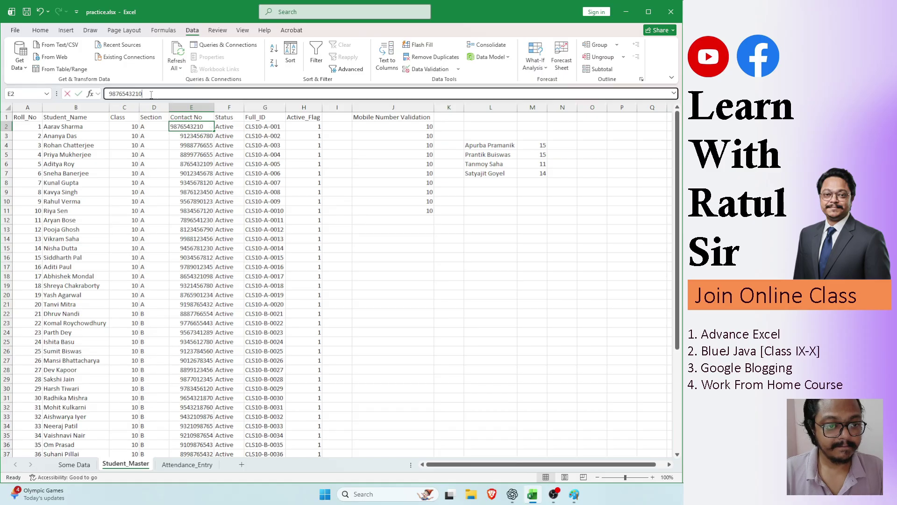
pyautogui.click(151, 94)
pyautogui.press('BackSpace')
pyautogui.press('Return')
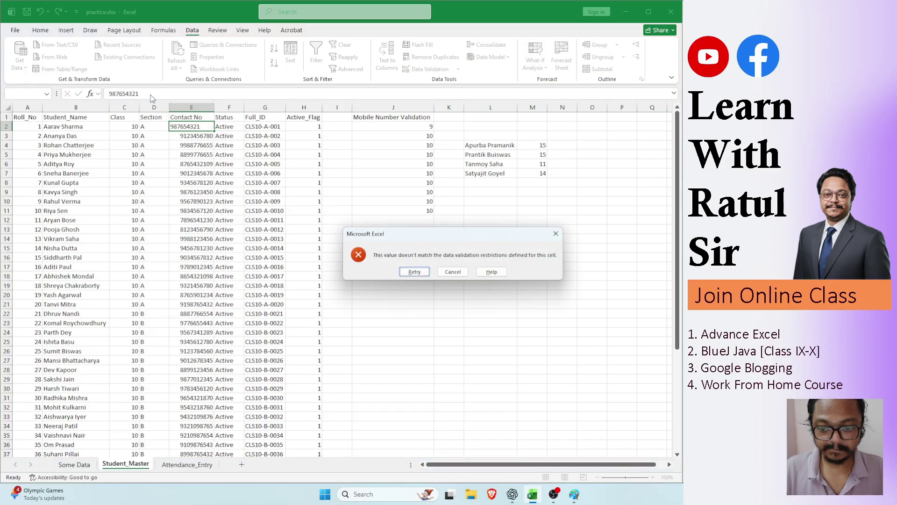
pyautogui.press('Escape')
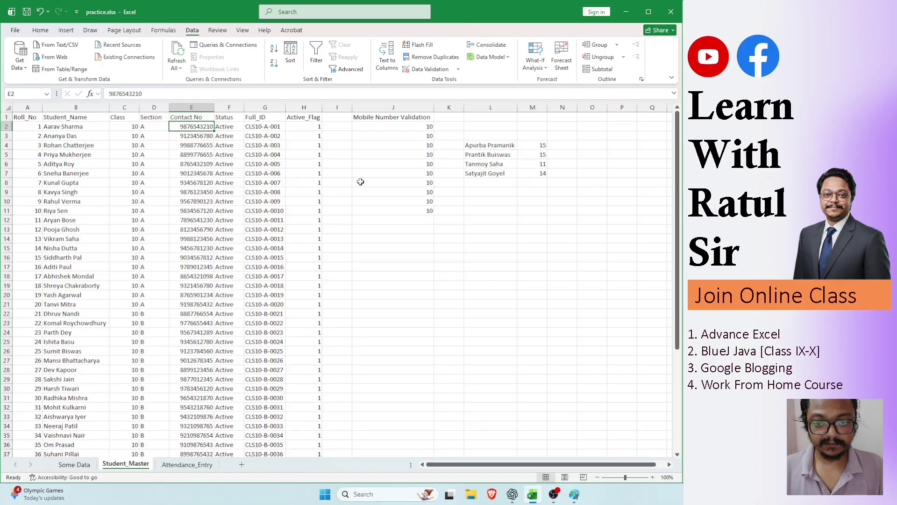
# - Clear the LEN formulas from J2:J11 in the Mobile Number Validation column
pyautogui.click(379, 164)
pyautogui.click(400, 127)
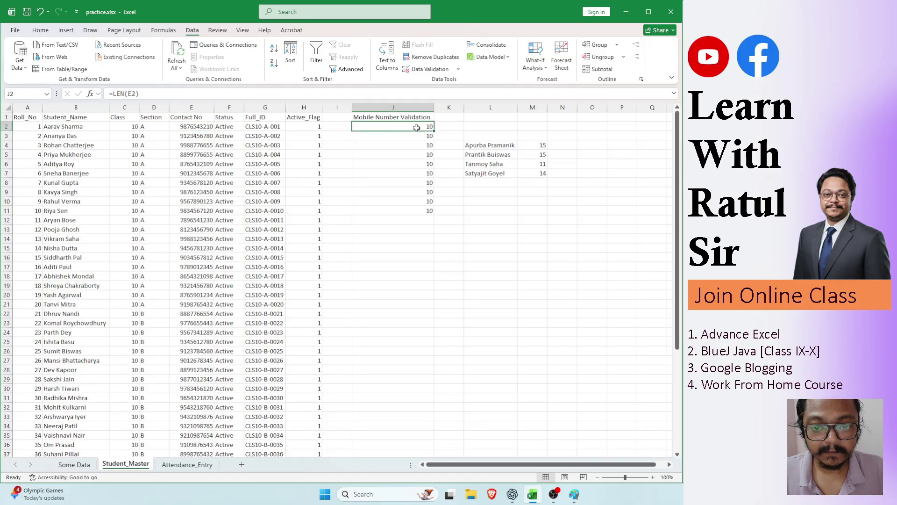
pyautogui.moveTo(418, 126); pyautogui.dragTo(427, 210)
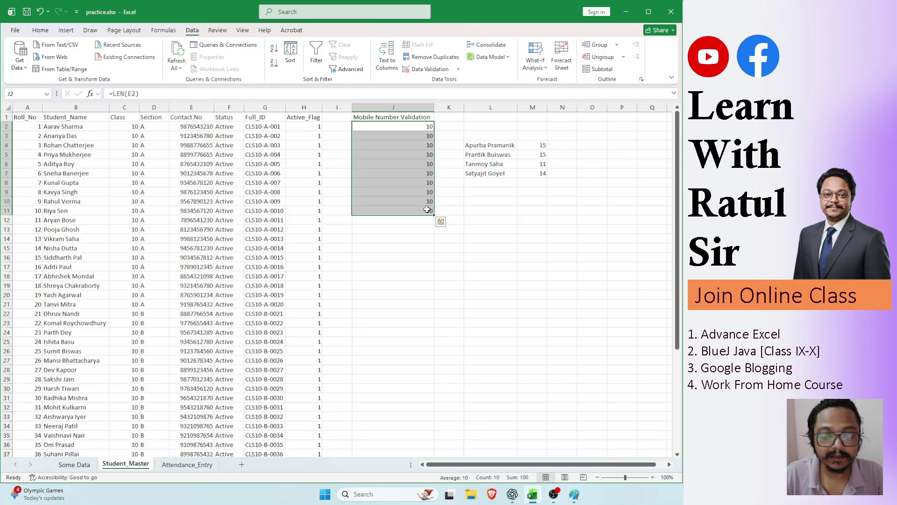
pyautogui.press('Delete')
pyautogui.click(414, 128)
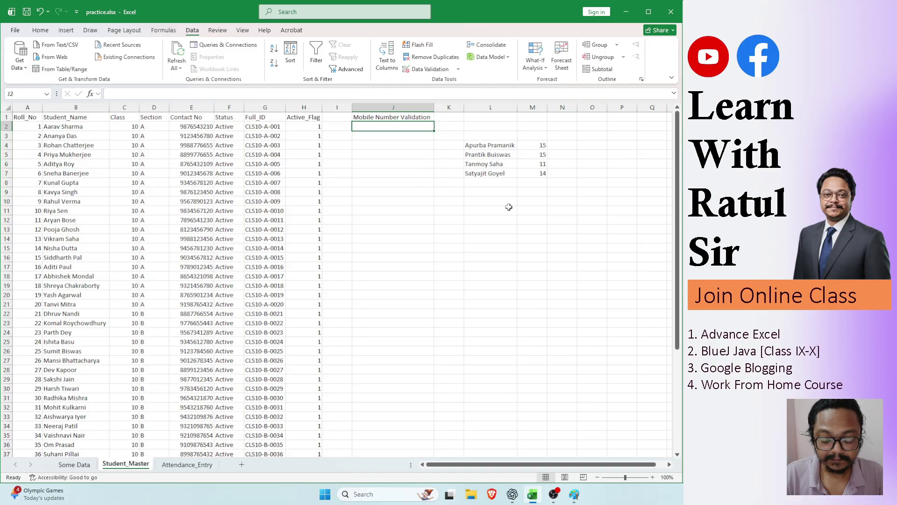
pyautogui.write('=if')
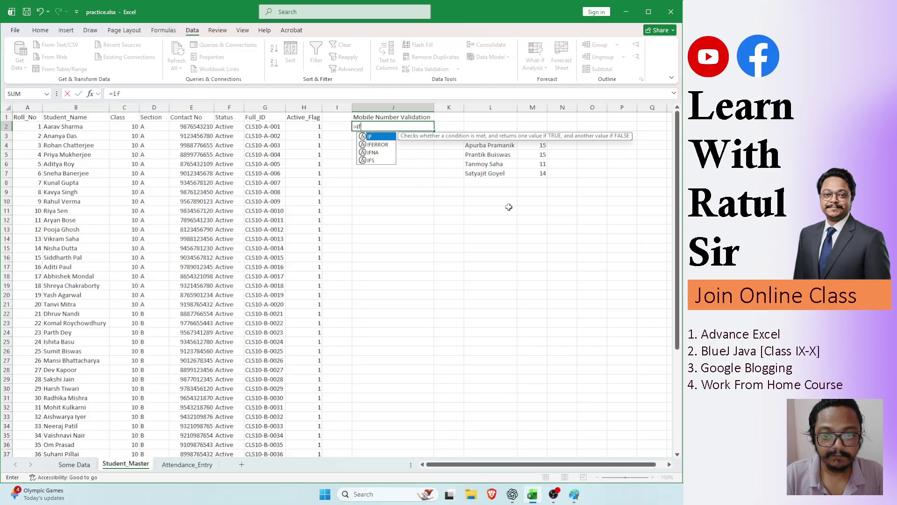
pyautogui.write('(')
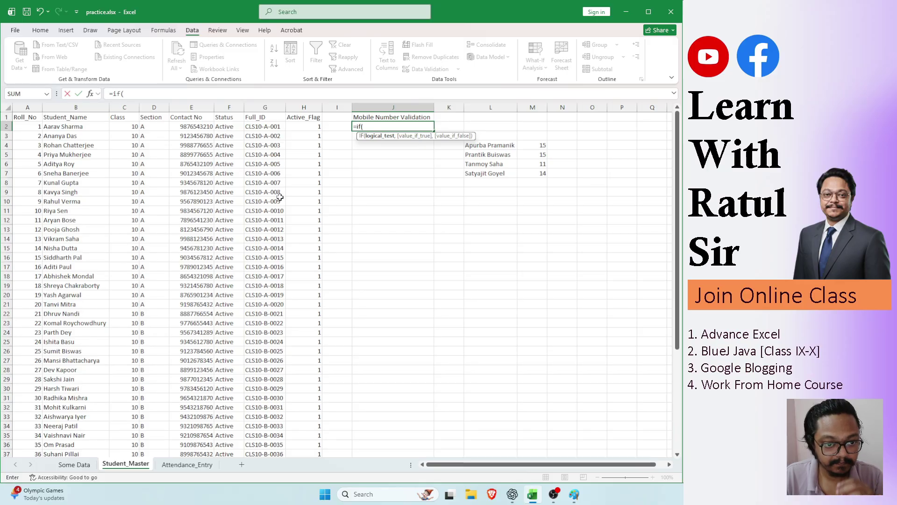
pyautogui.click(191, 125)
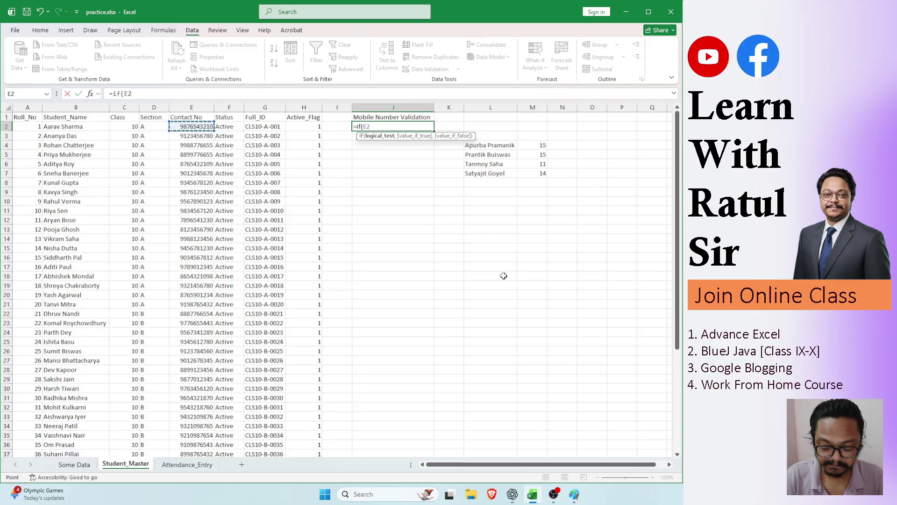
pyautogui.write('>')
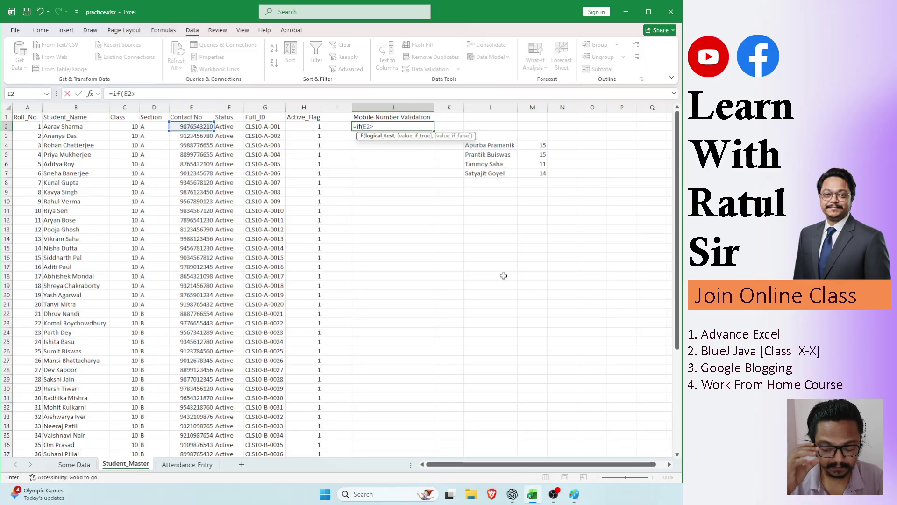
pyautogui.press('BackSpace')
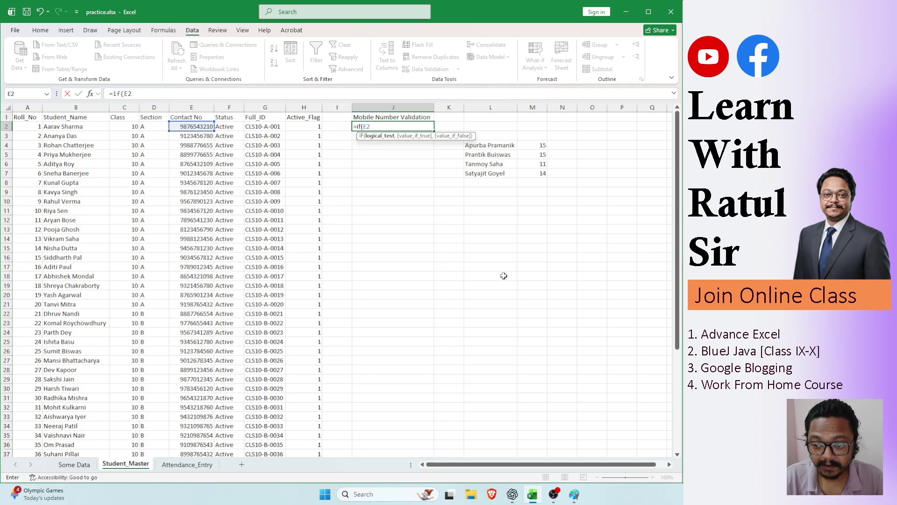
pyautogui.press('BackSpace')
pyautogui.press('BackSpace')
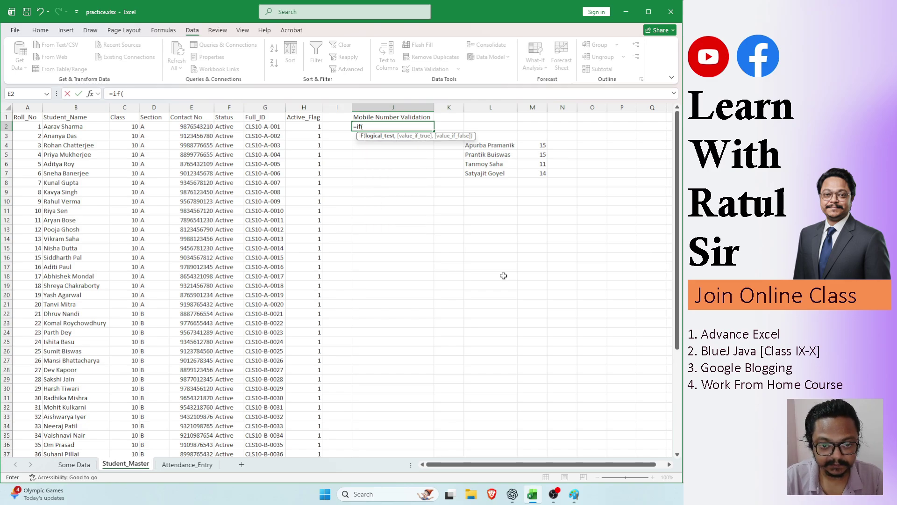
pyautogui.press('Escape')
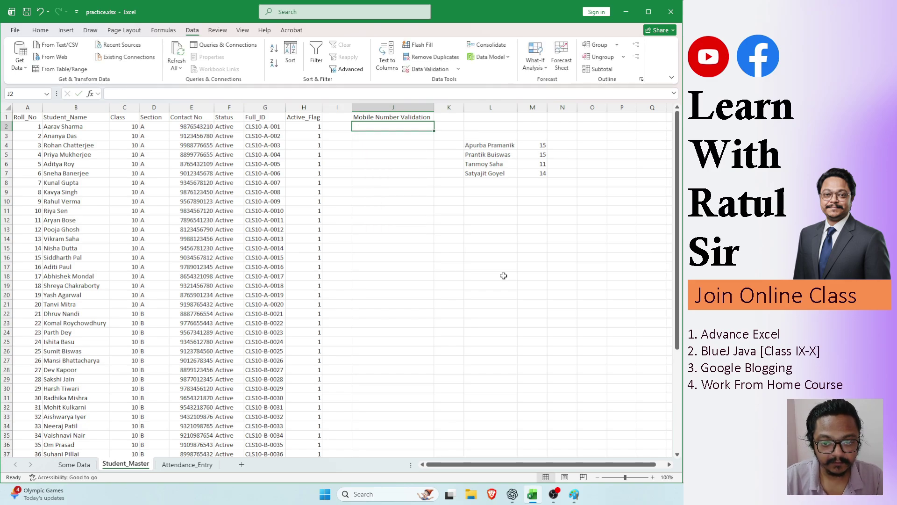
# - Begin an IF formula in J2 under Mobile Number Validation with the logical test LEN(E2)=10
pyautogui.click(544, 145)
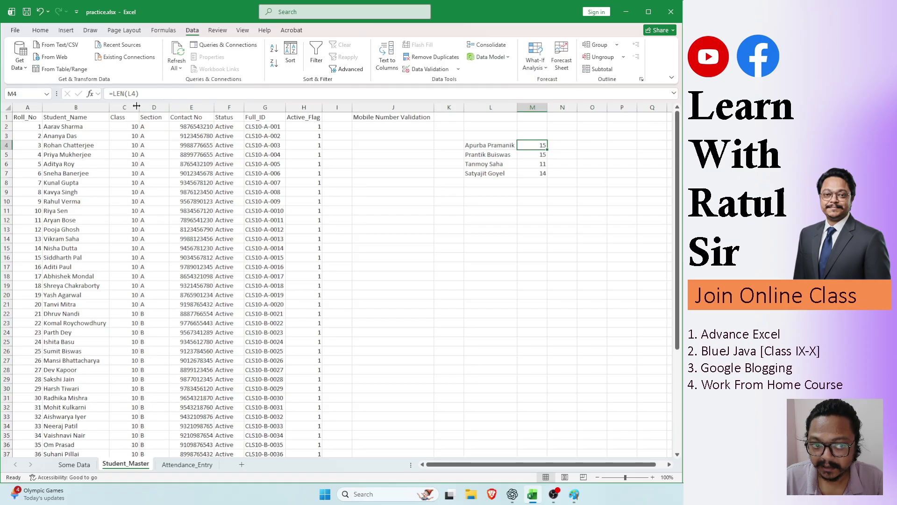
pyautogui.click(417, 129)
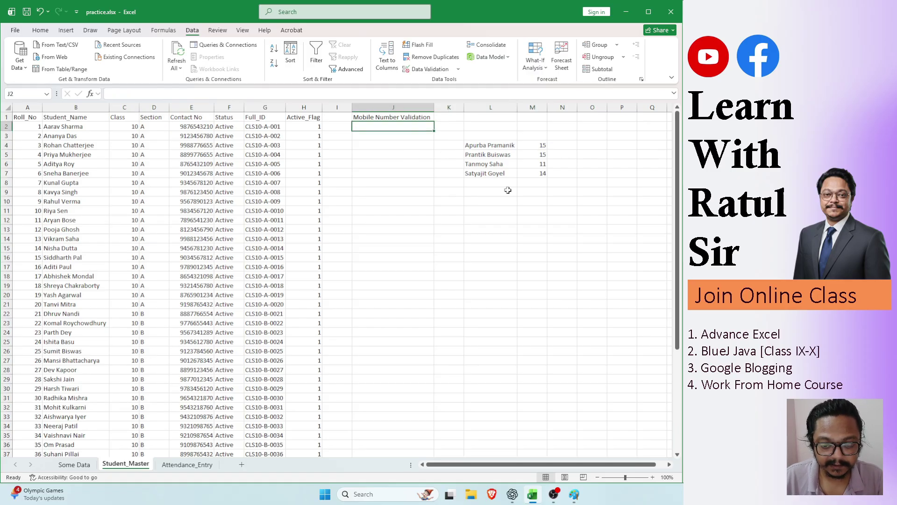
pyautogui.write('=i')
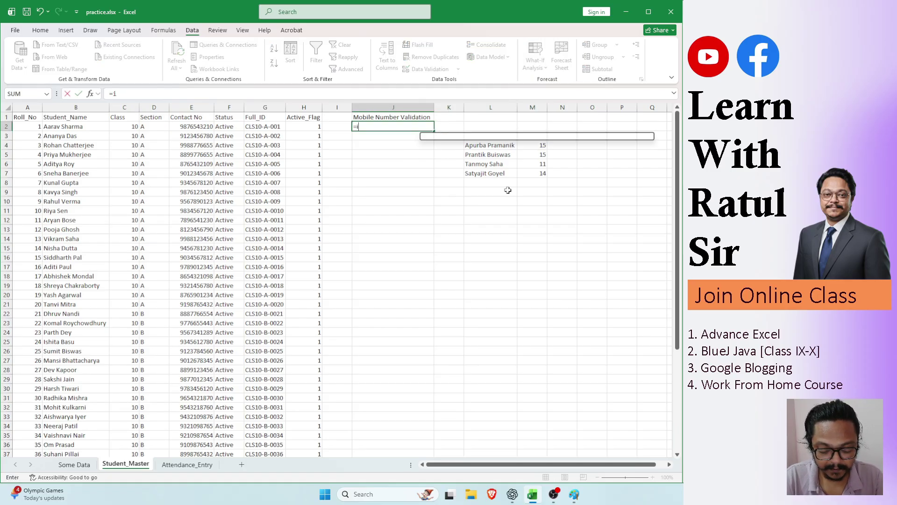
pyautogui.write('f(')
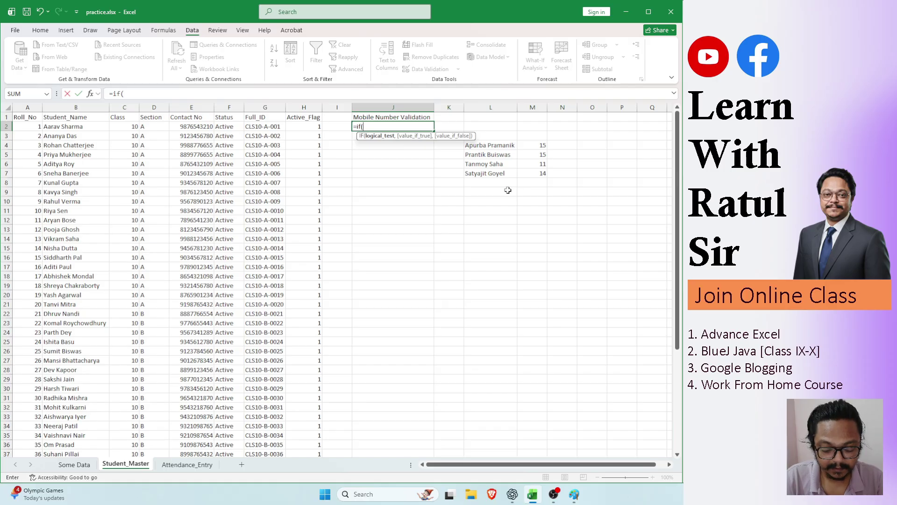
pyautogui.write('len')
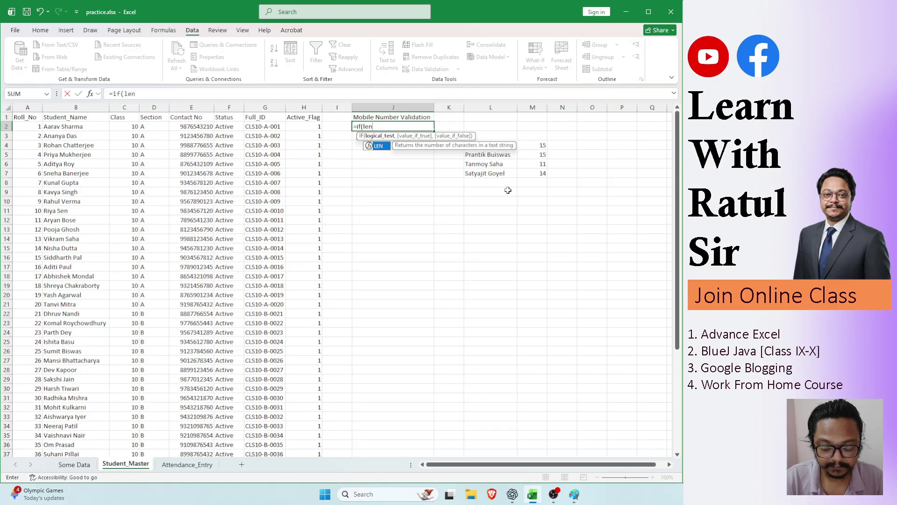
pyautogui.write('(')
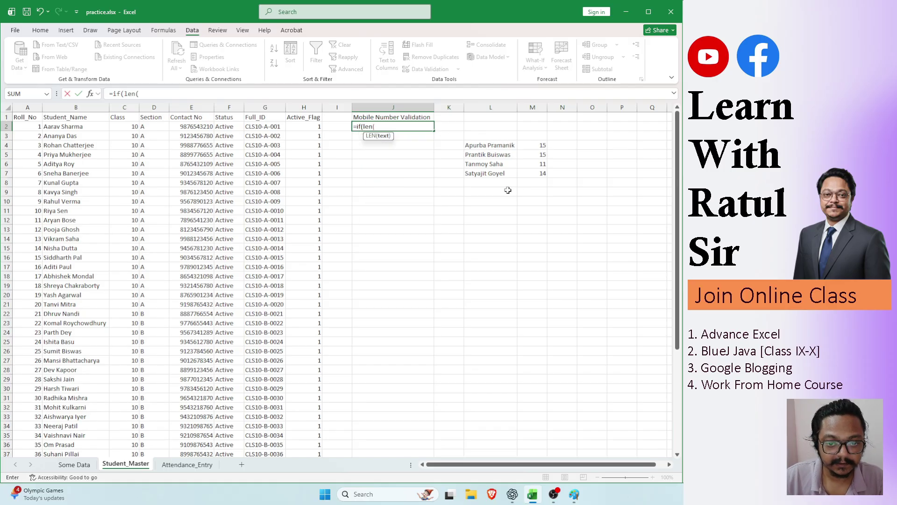
pyautogui.click(176, 127)
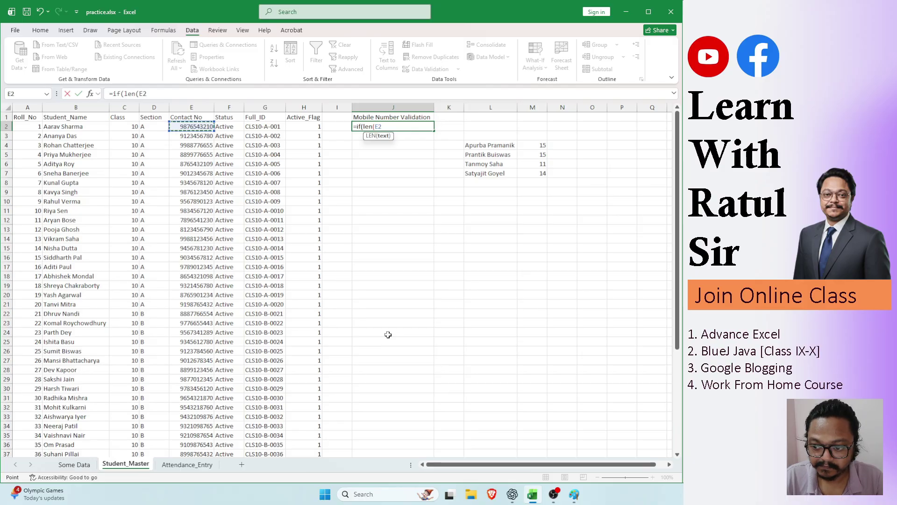
pyautogui.write(')')
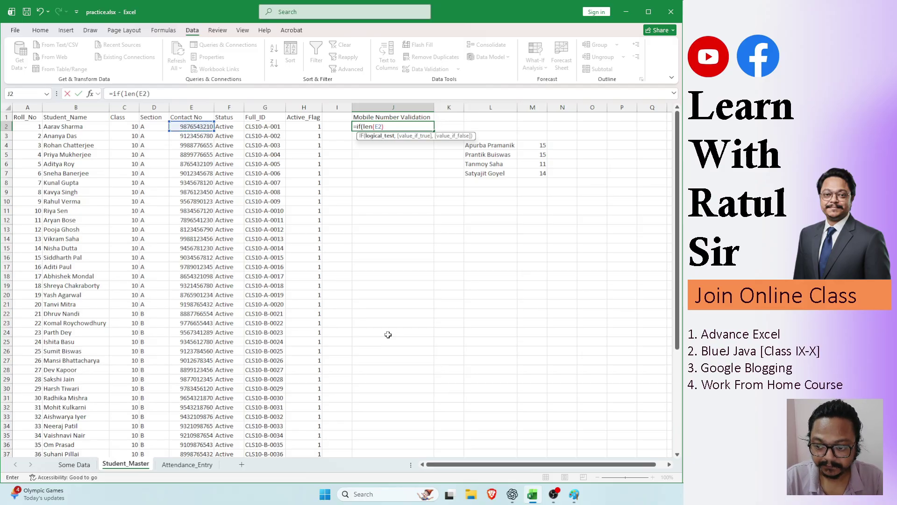
pyautogui.write('=10')
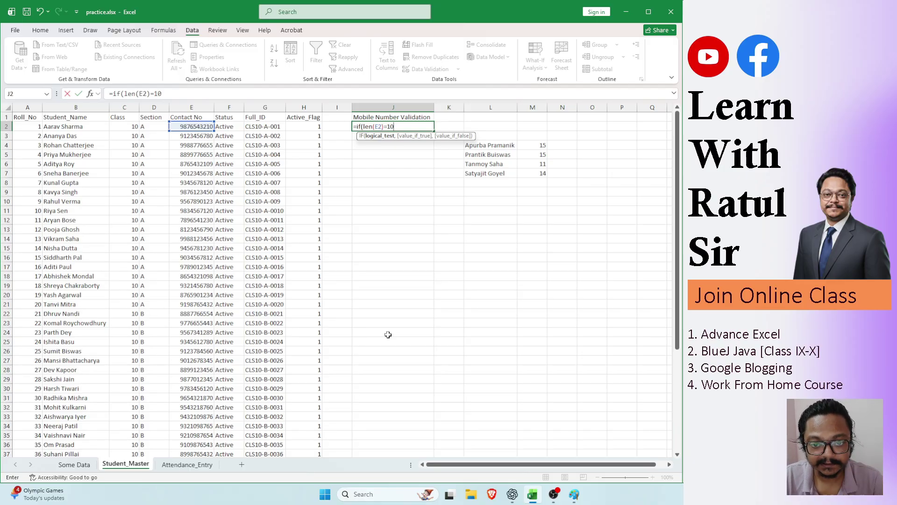
# - Complete the IF formula in J2 with "Valid" as the true result and "Invalid" as the false result
pyautogui.write(',"')
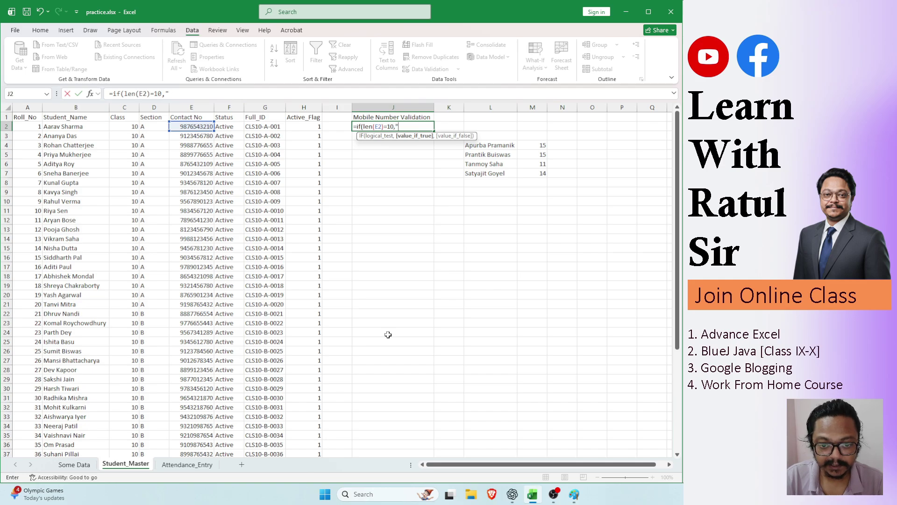
pyautogui.write('Val')
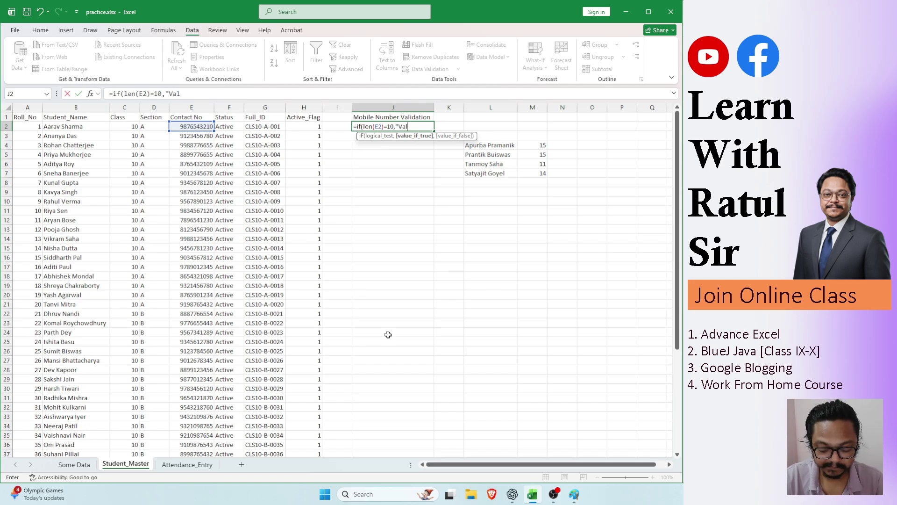
pyautogui.write('id"')
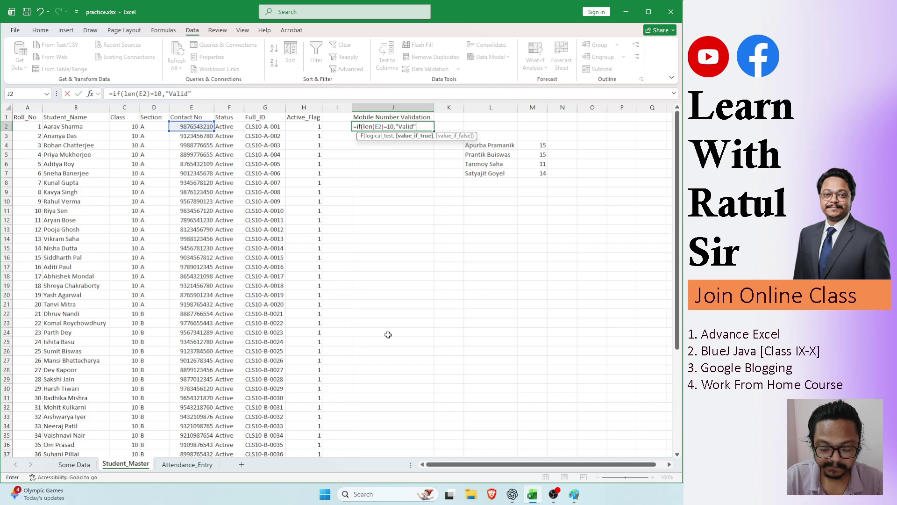
pyautogui.write(',"I')
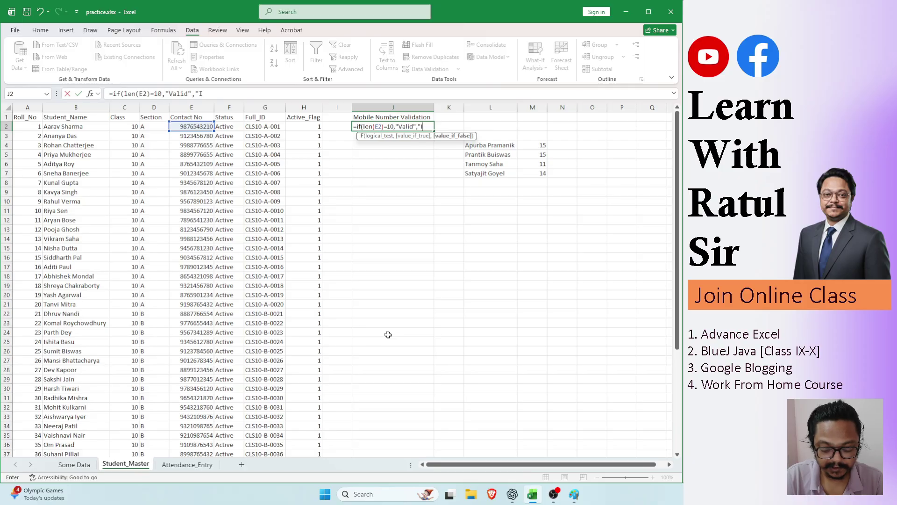
pyautogui.write('nvalid')
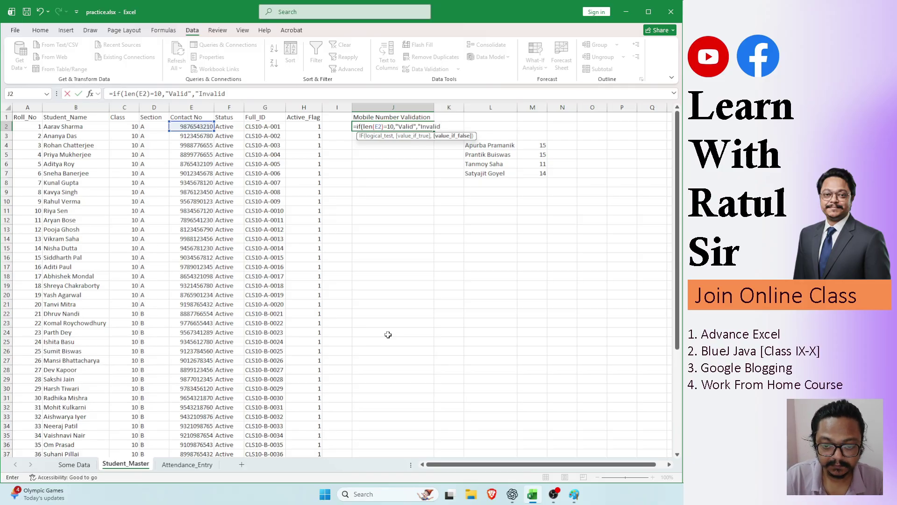
pyautogui.write('"')
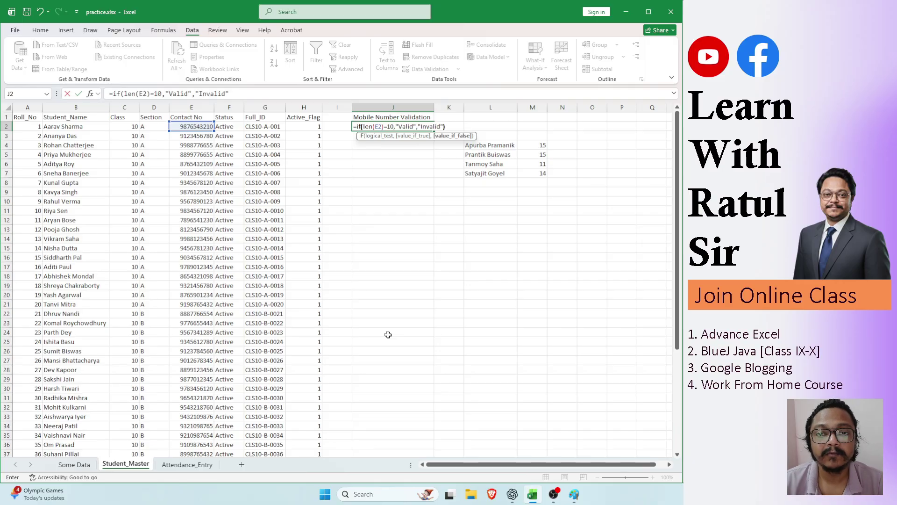
pyautogui.write(')')
pyautogui.press('Return')
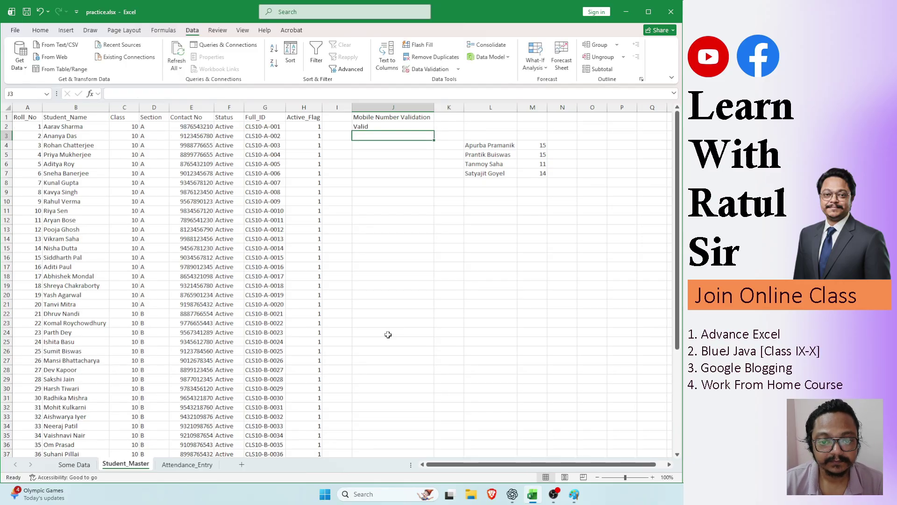
# - Fill the IF/LEN formula from J2 down to J41 for all students
pyautogui.click(379, 127)
pyautogui.moveTo(429, 128); pyautogui.dragTo(428, 386)
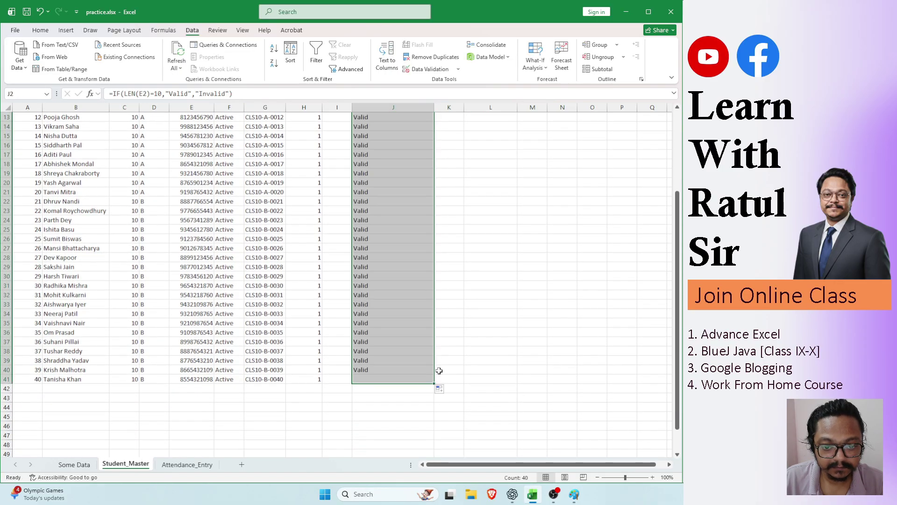
pyautogui.scroll(4, 398, 309)
# - Test the validation by entering a three-digit contact number in E2, retry the same entry, and dismiss it
pyautogui.click(204, 155)
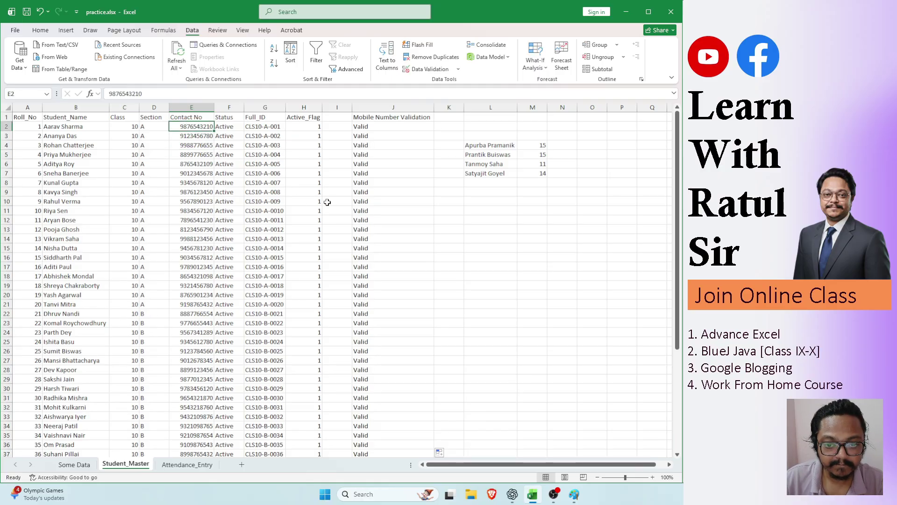
pyautogui.click(359, 155)
pyautogui.click(201, 135)
pyautogui.click(200, 129)
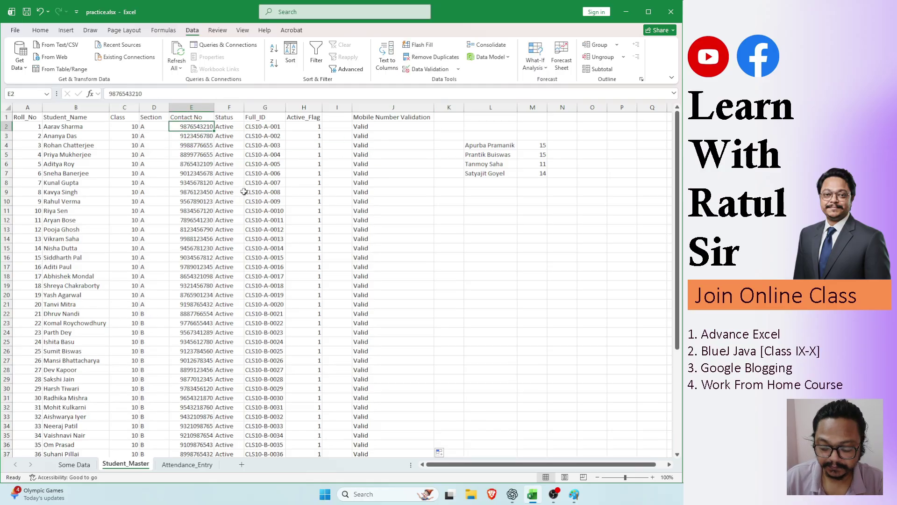
pyautogui.write('252')
pyautogui.press('Return')
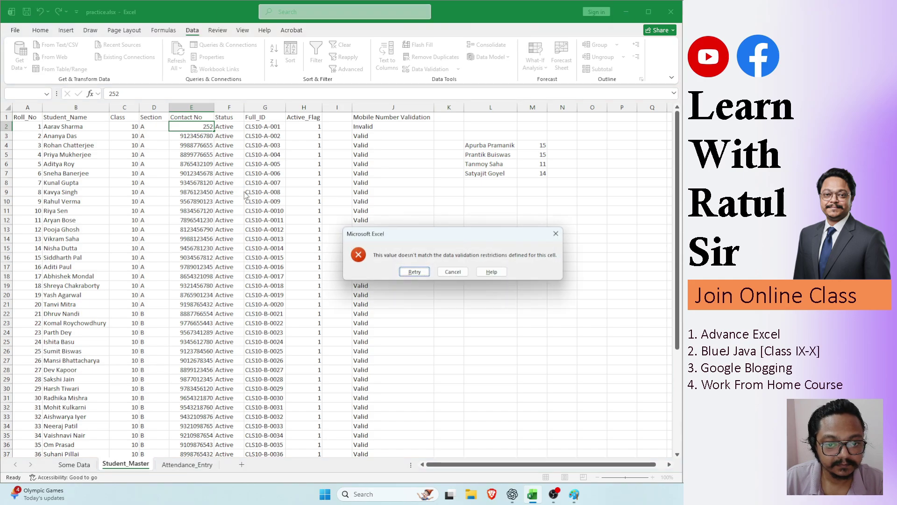
pyautogui.press('Return')
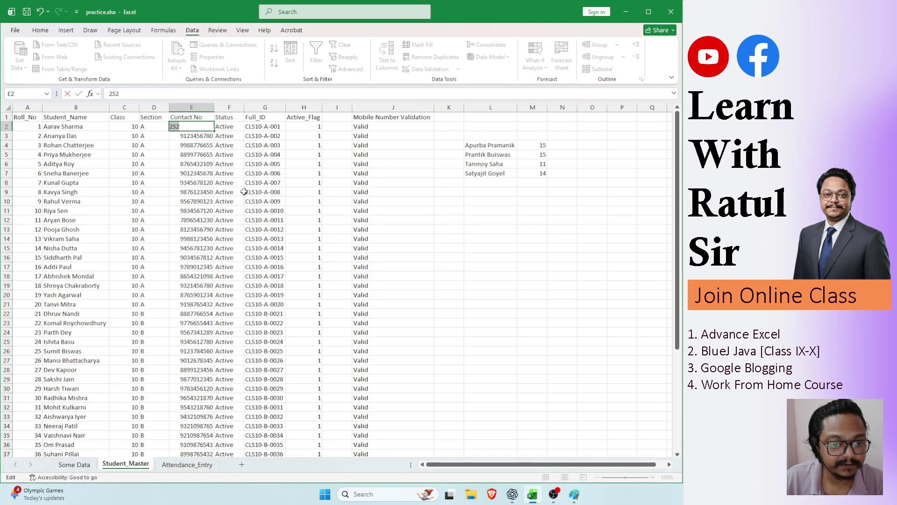
pyautogui.press('Return')
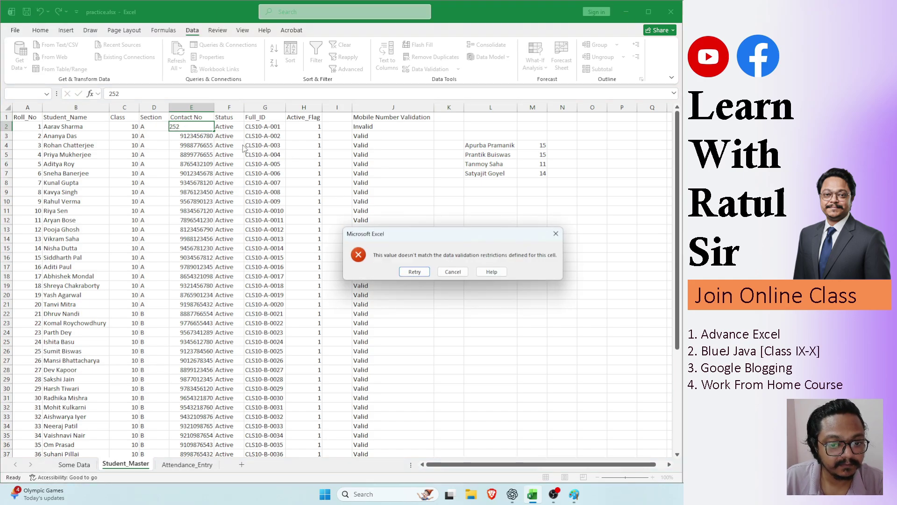
pyautogui.click(414, 272)
pyautogui.press('Return')
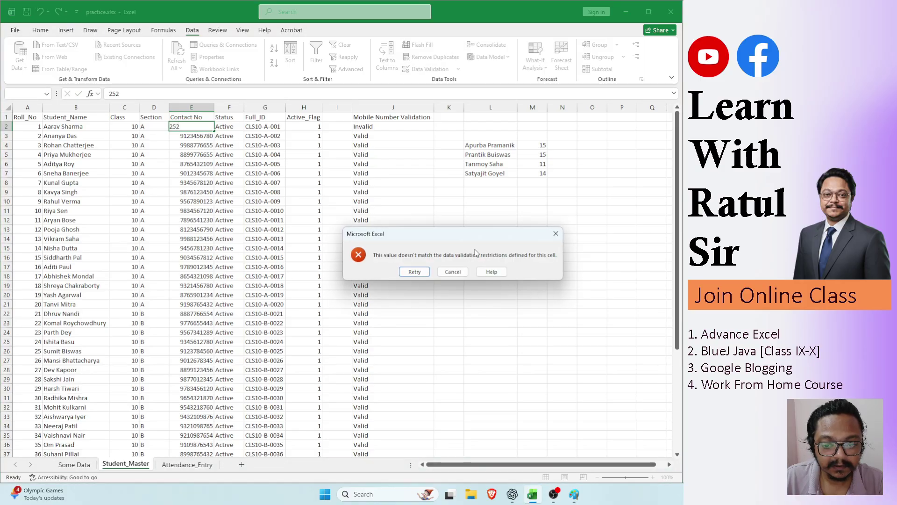
pyautogui.click(555, 236)
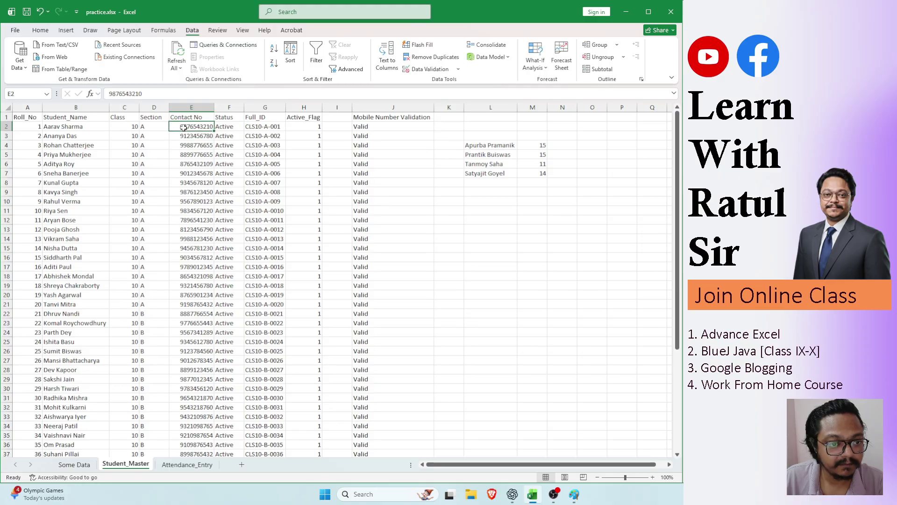
# - Review the row 2 entries and formulas in Contact No, Status, Full_ID, Active_Flag and Mobile Number Validation
pyautogui.click(225, 130)
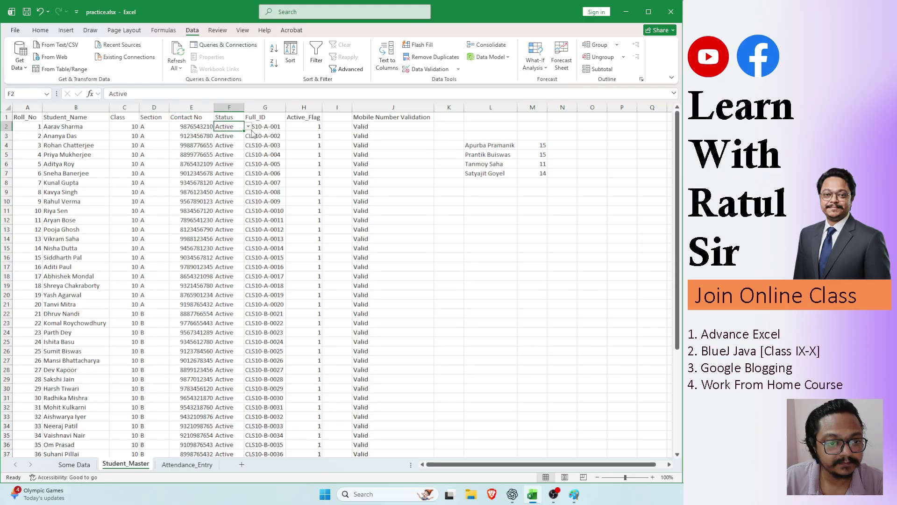
pyautogui.click(203, 129)
pyautogui.click(235, 129)
pyautogui.click(258, 128)
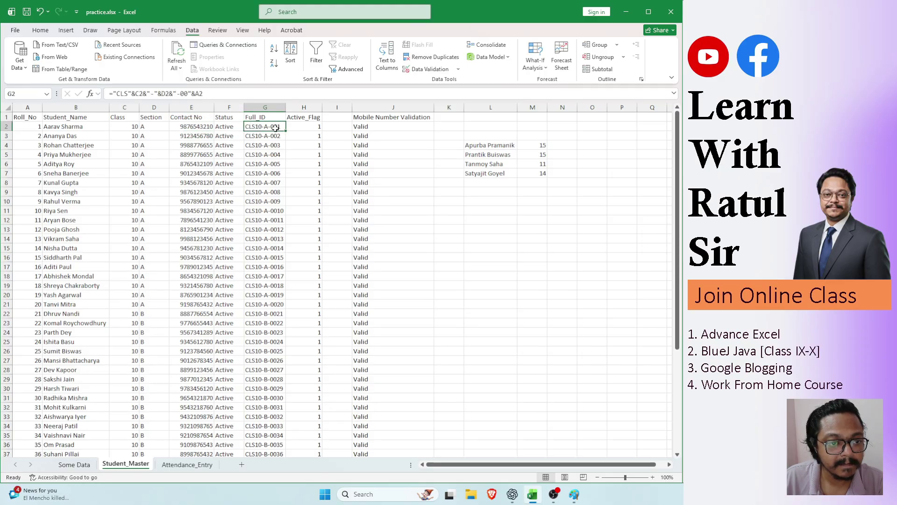
pyautogui.click(304, 128)
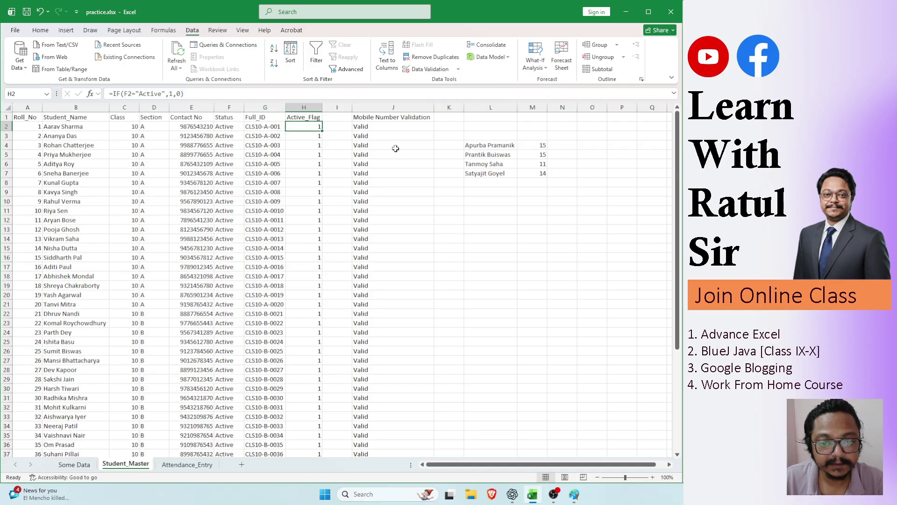
pyautogui.click(388, 126)
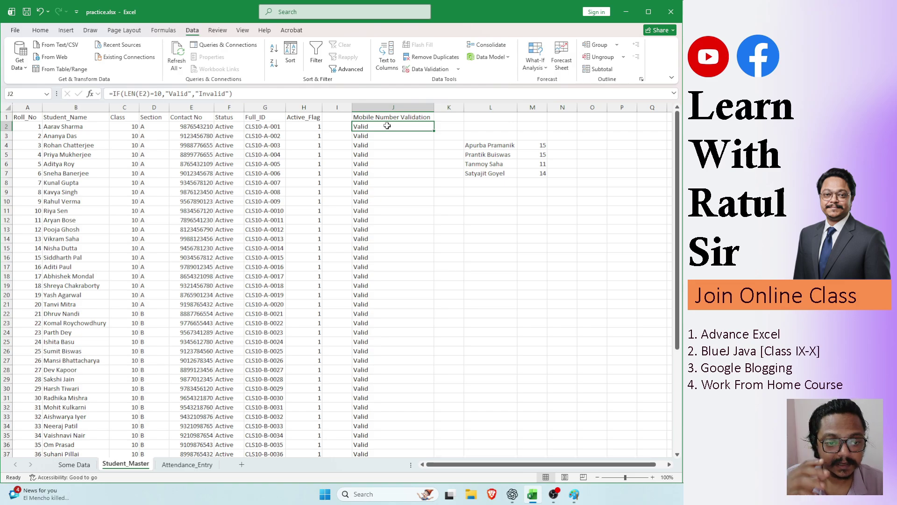
pyautogui.click(195, 128)
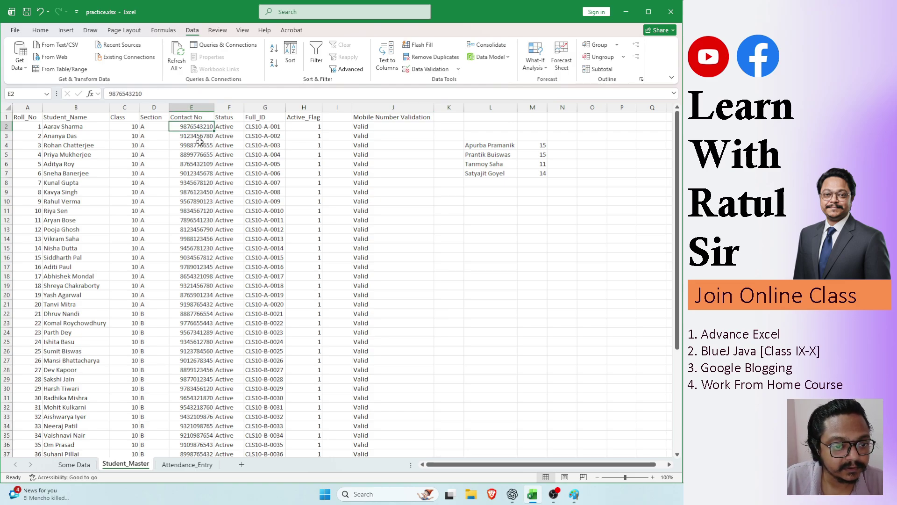
pyautogui.click(399, 129)
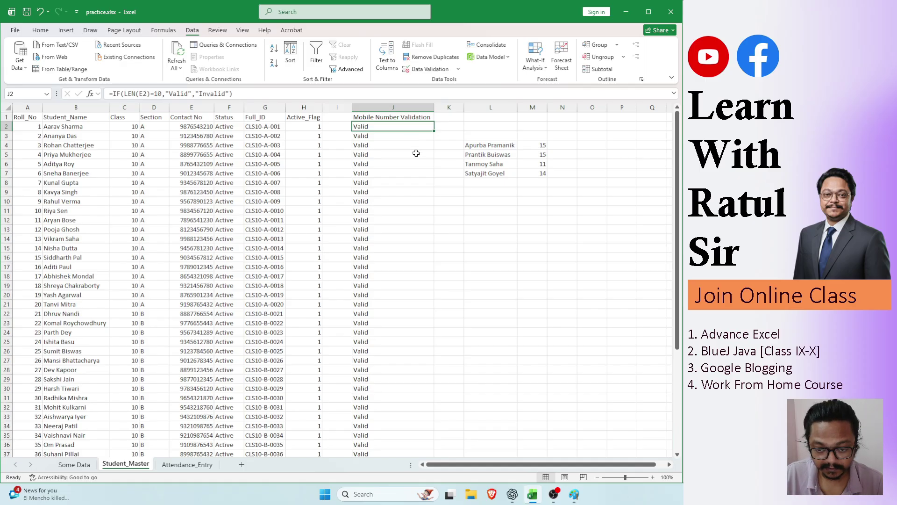
# - Clear the sample names and their LEN formulas from L3:N11
pyautogui.click(500, 128)
pyautogui.moveTo(469, 139); pyautogui.dragTo(564, 207)
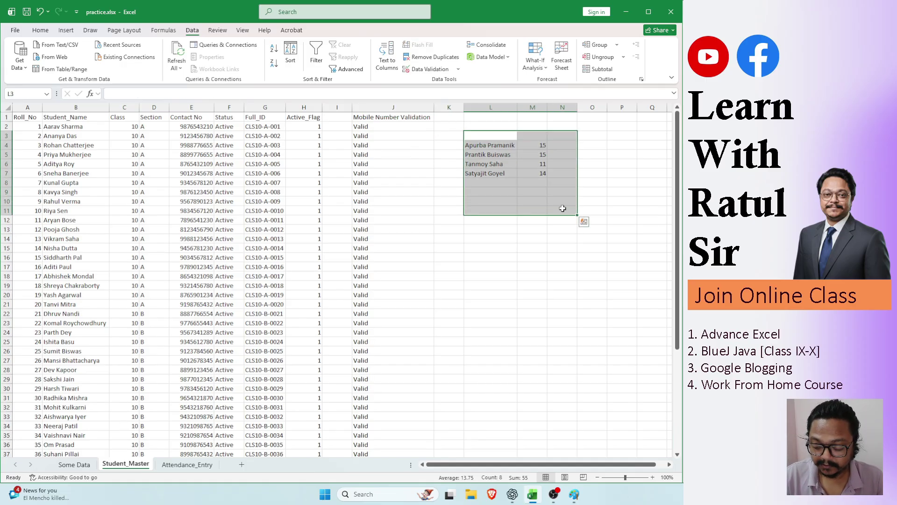
pyautogui.press('Delete')
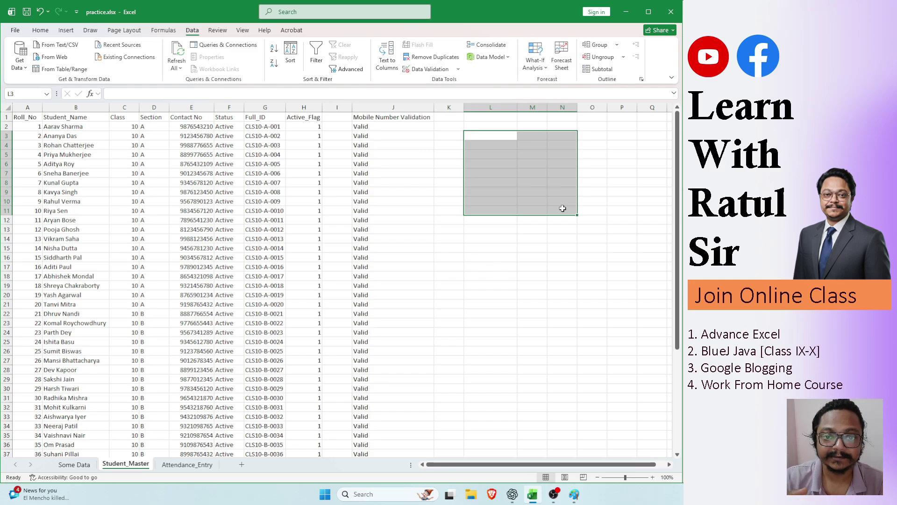
pyautogui.click(457, 181)
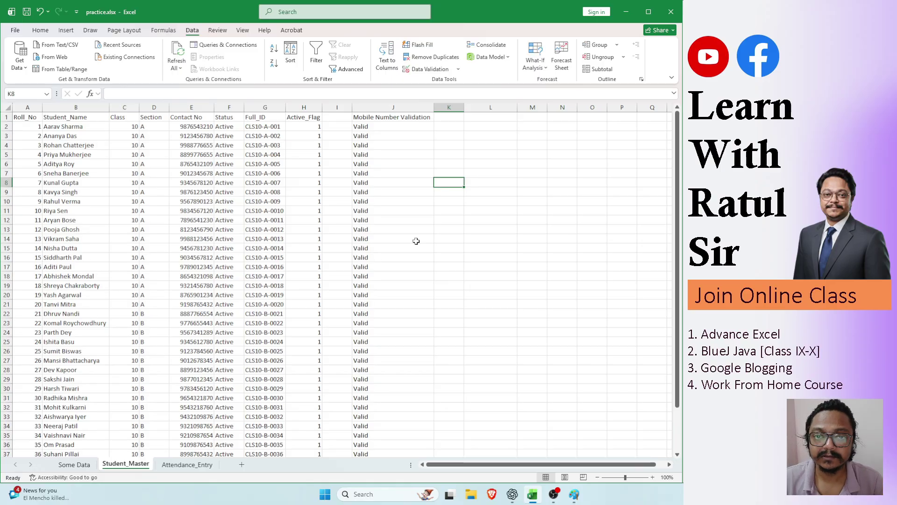
# - Go through the column headers in row 1 from Roll_No to Active_Flag
pyautogui.click(18, 117)
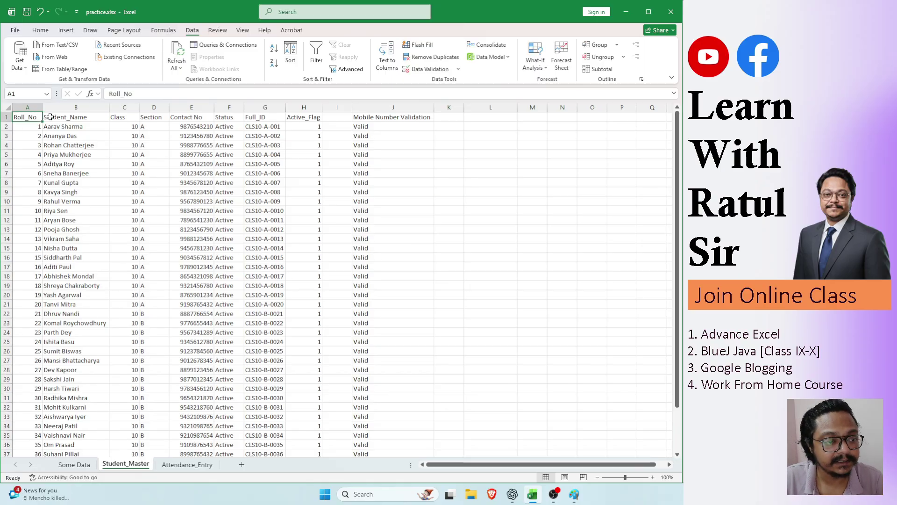
pyautogui.click(75, 117)
pyautogui.click(114, 116)
pyautogui.click(151, 117)
pyautogui.click(189, 116)
pyautogui.click(227, 116)
pyautogui.click(264, 115)
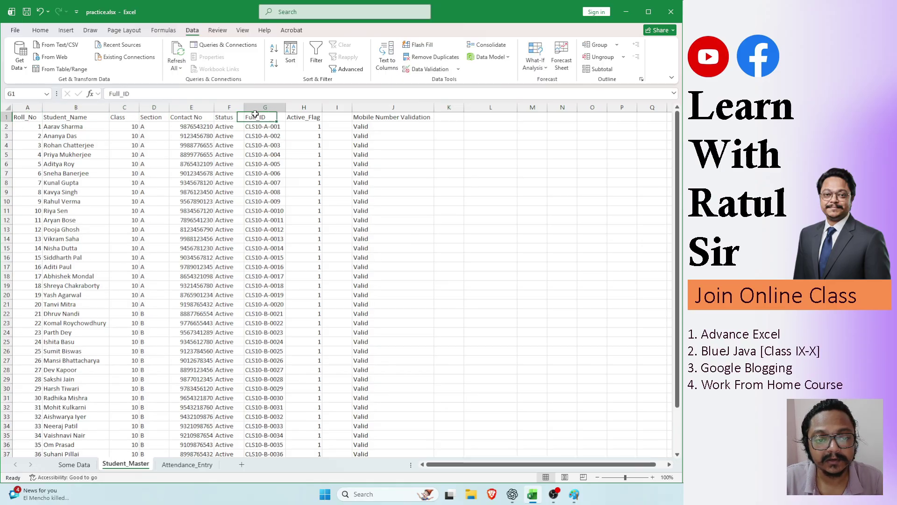
pyautogui.click(290, 115)
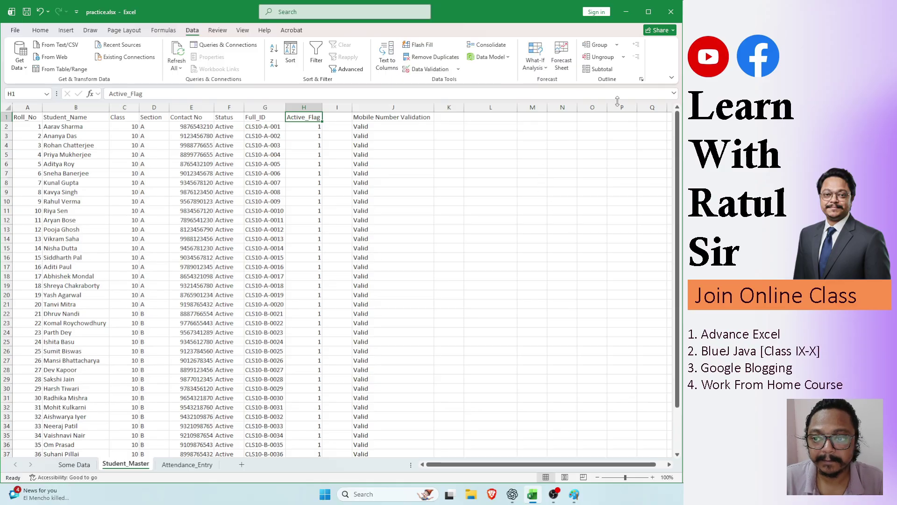
pyautogui.click(470, 281)
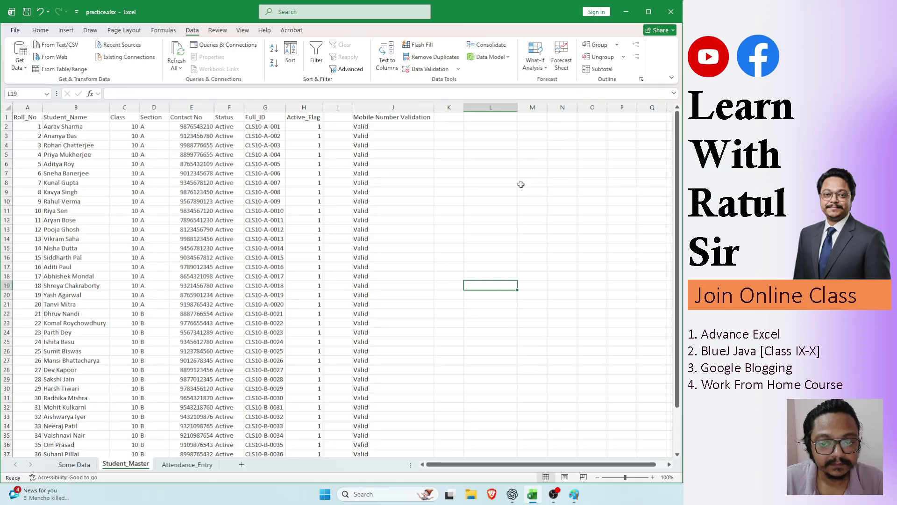